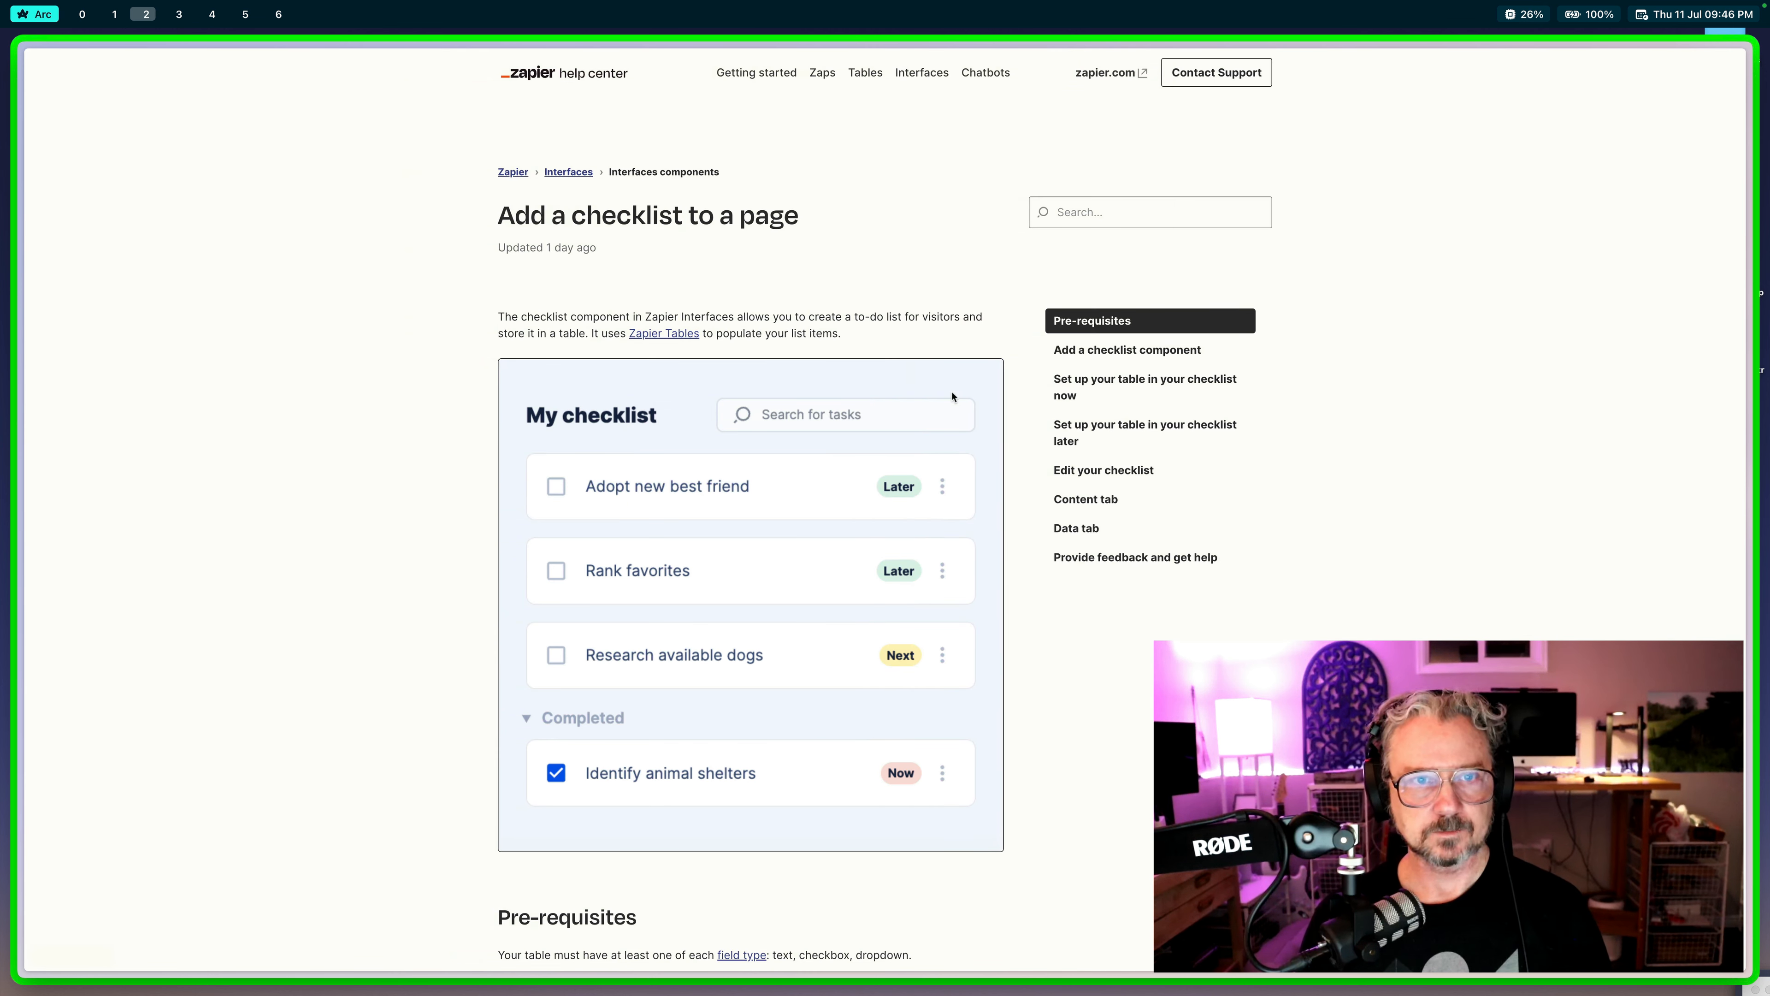
Step: Review the sample checklist and the prerequisites in the "Add a checklist to a page" help article
scroll(1034, 562, down, 2)
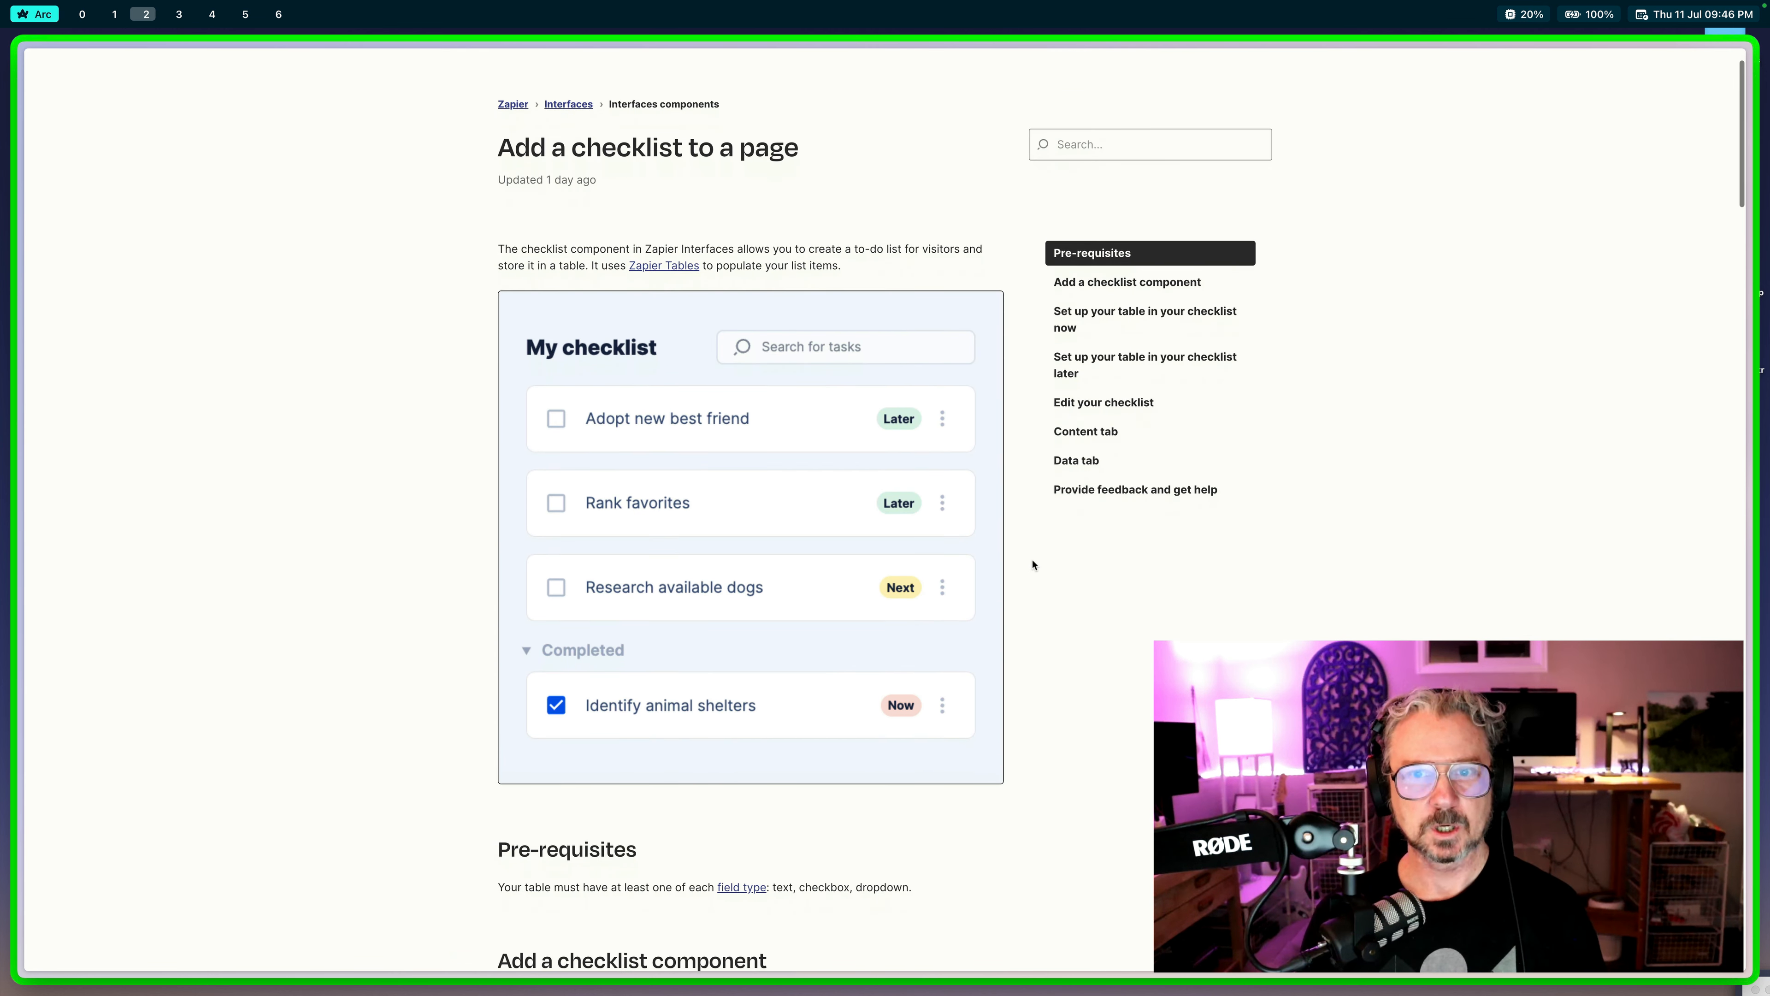
scroll(1033, 564, down, 4)
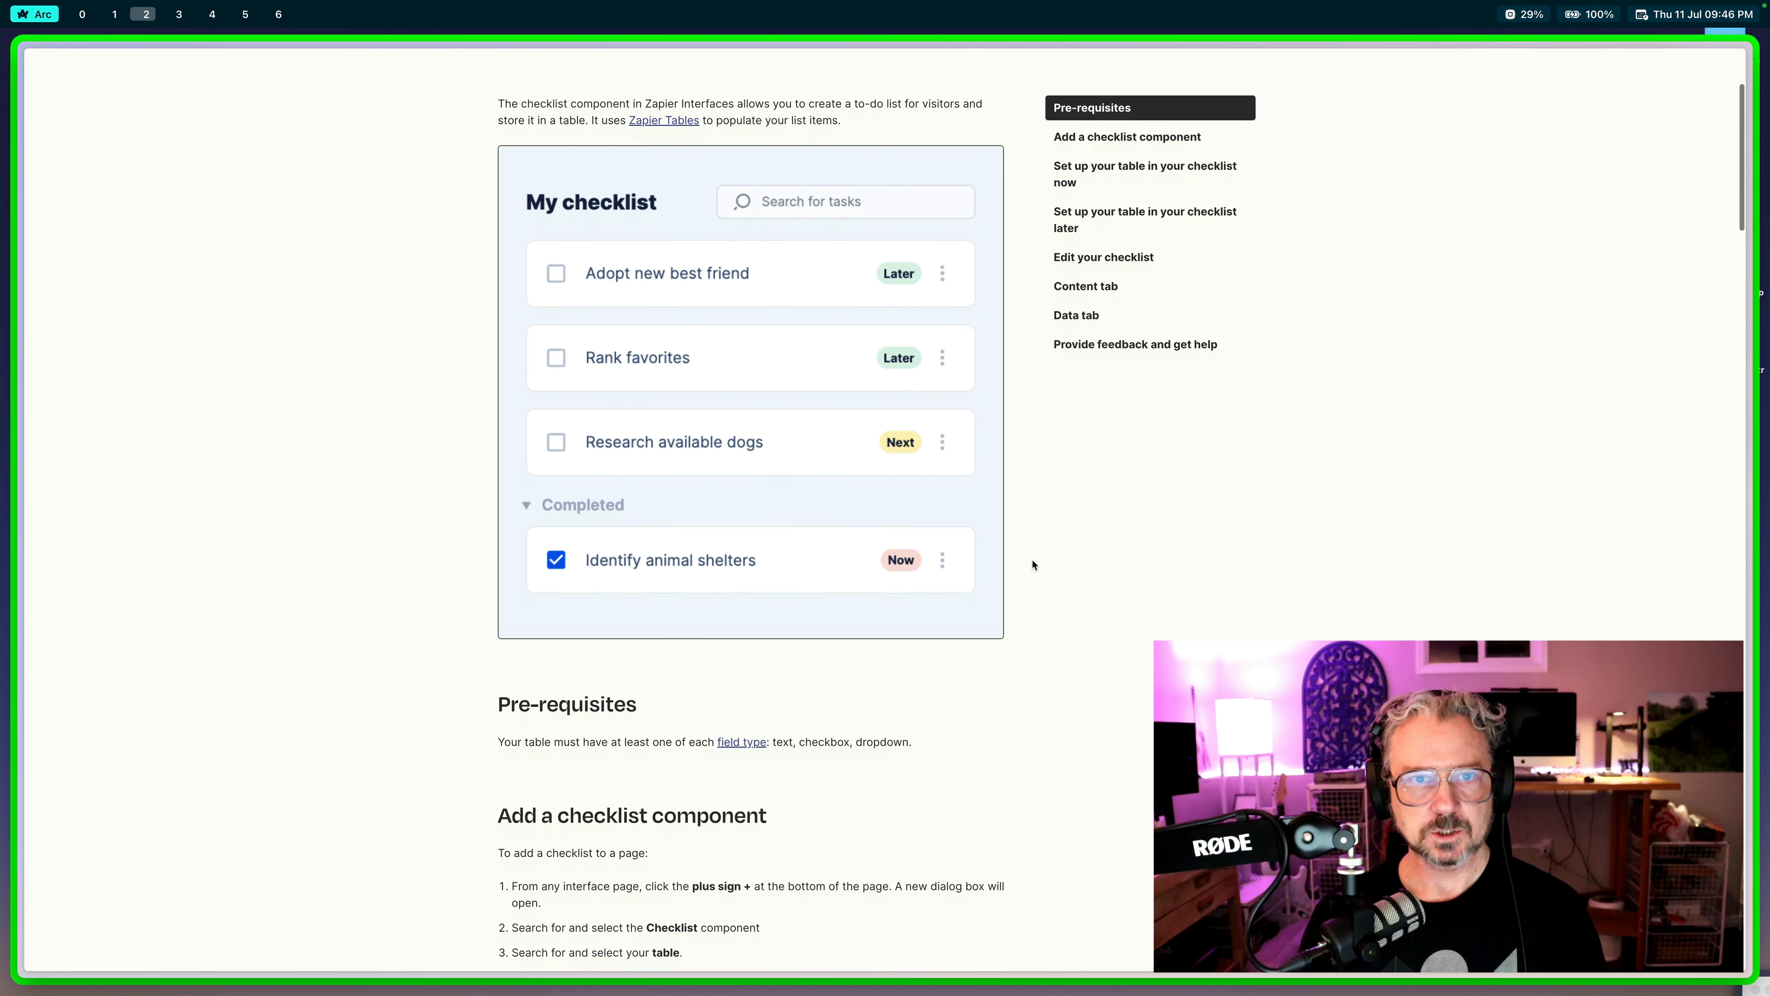
scroll(1033, 564, down, 2)
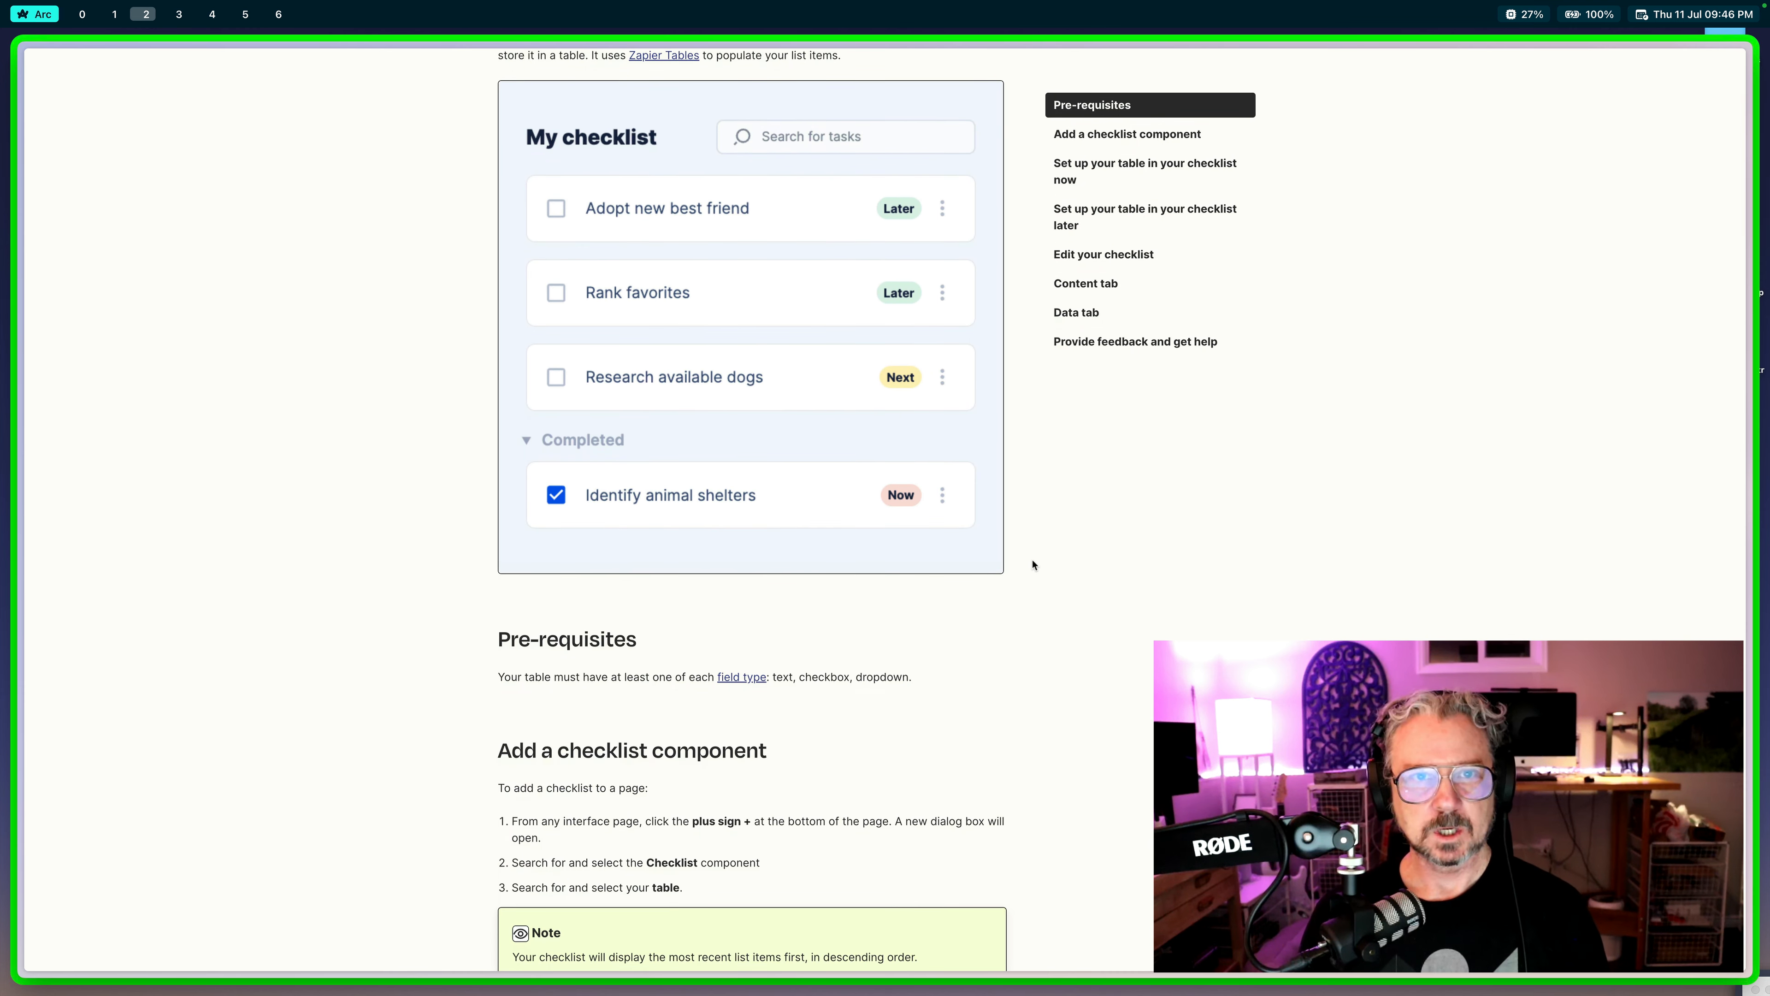
scroll(1033, 564, up, 4)
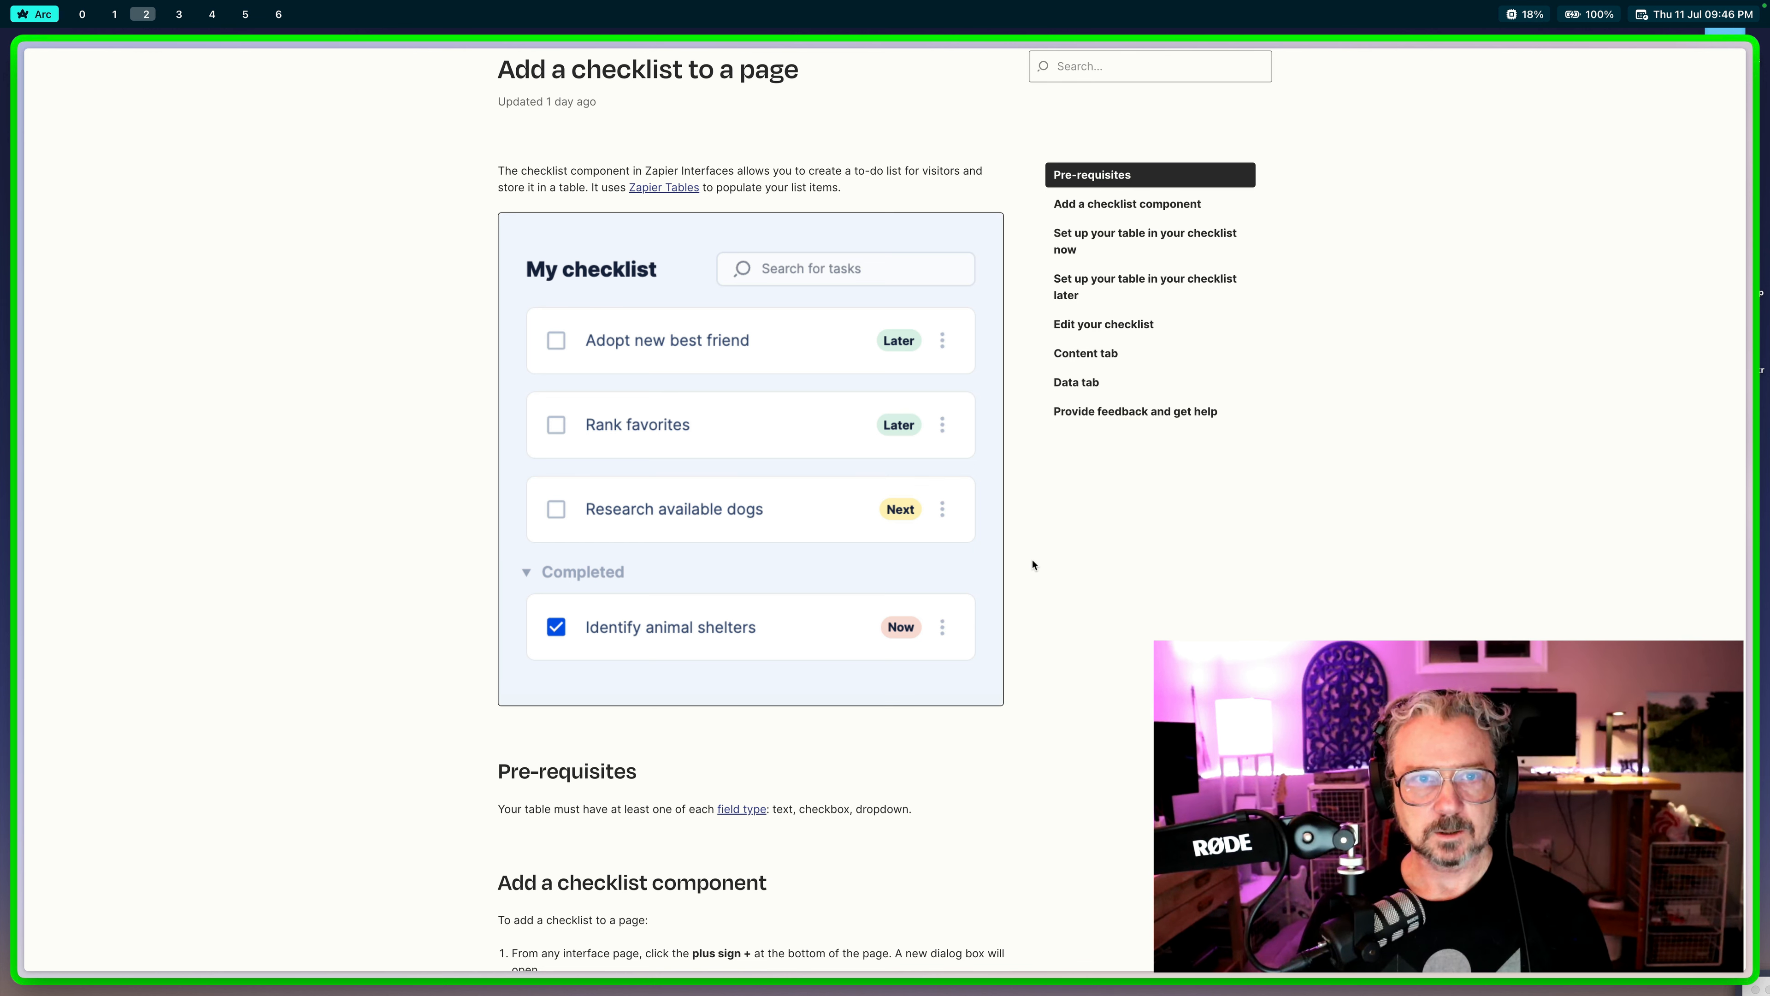
Step: On the Adopt a Dog page, mark "Identify animal shelters" as done and expand the Completed section
key(ctrl+Tab)
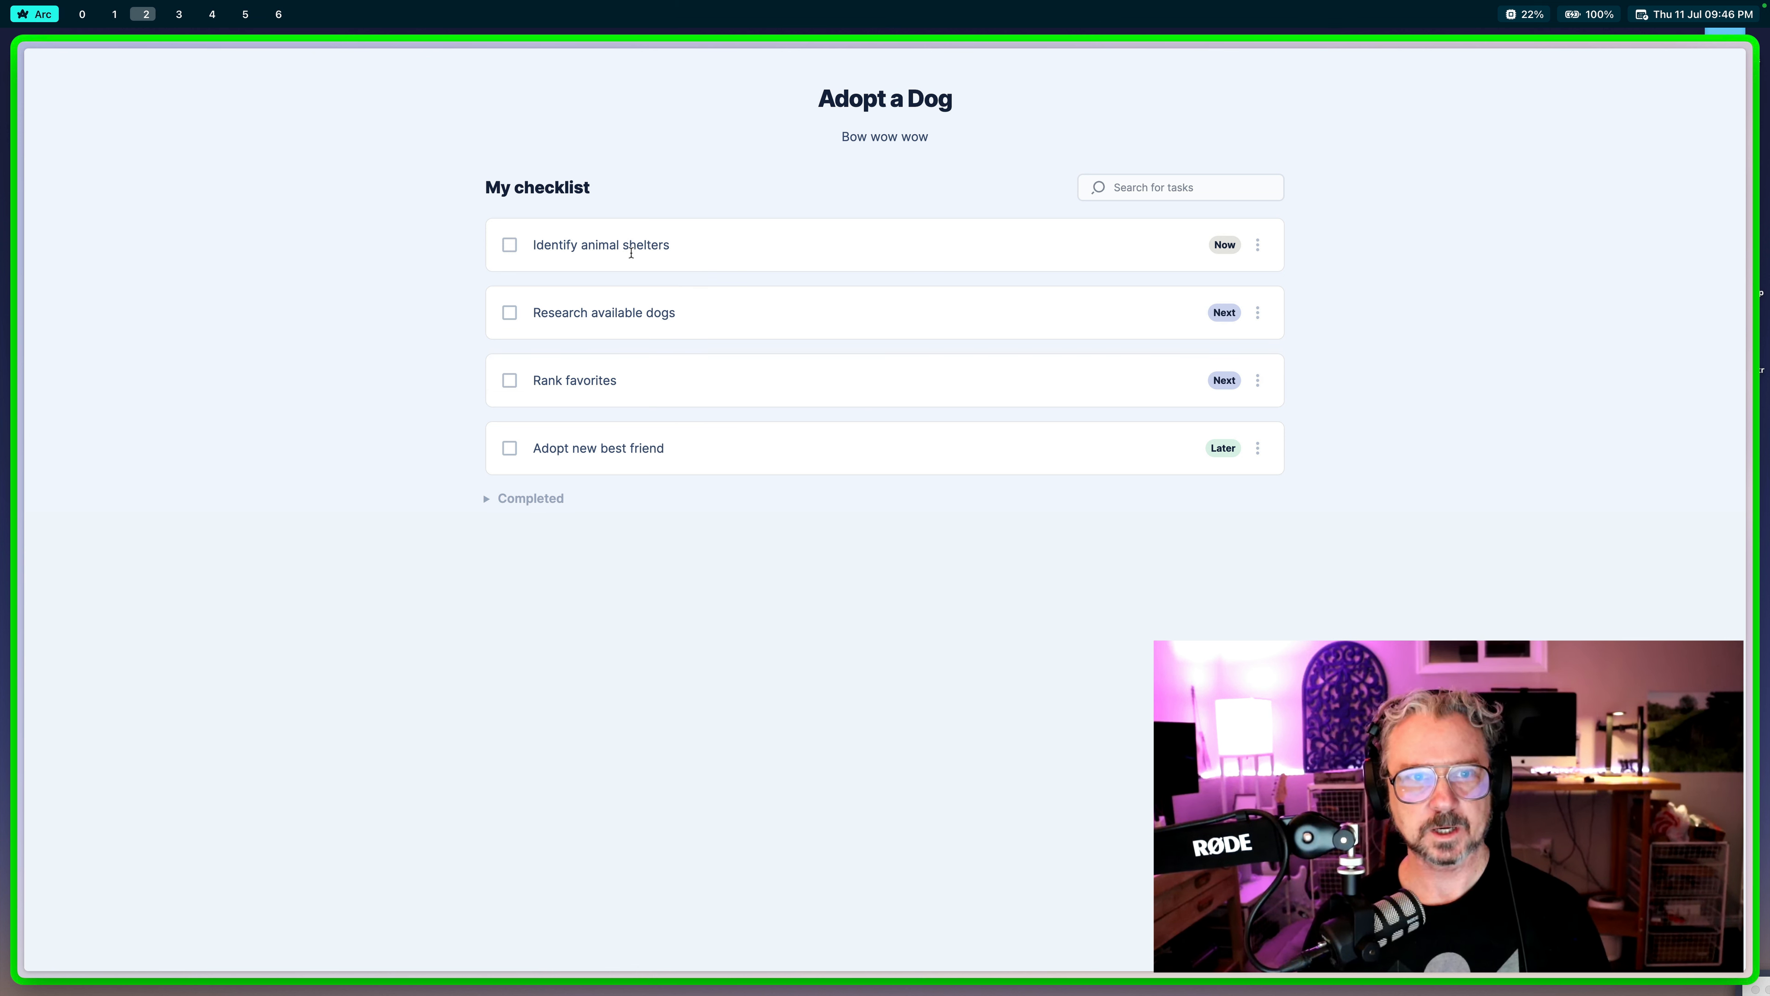
click(512, 248)
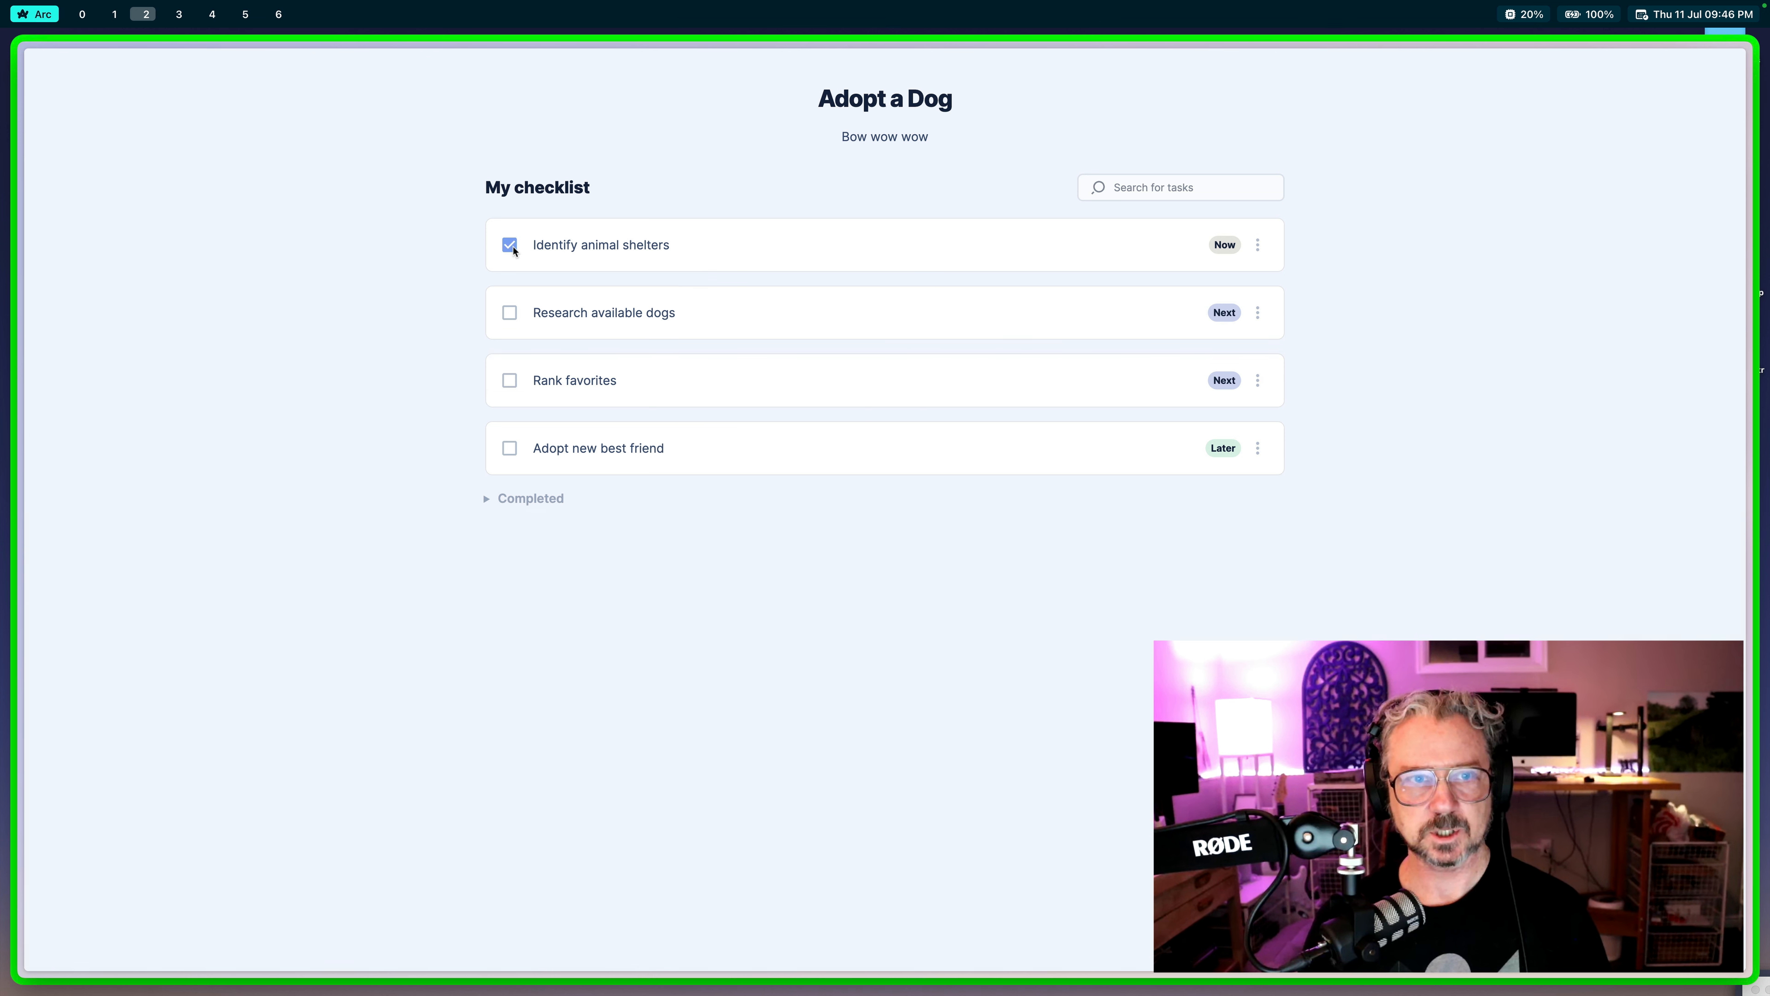
click(487, 434)
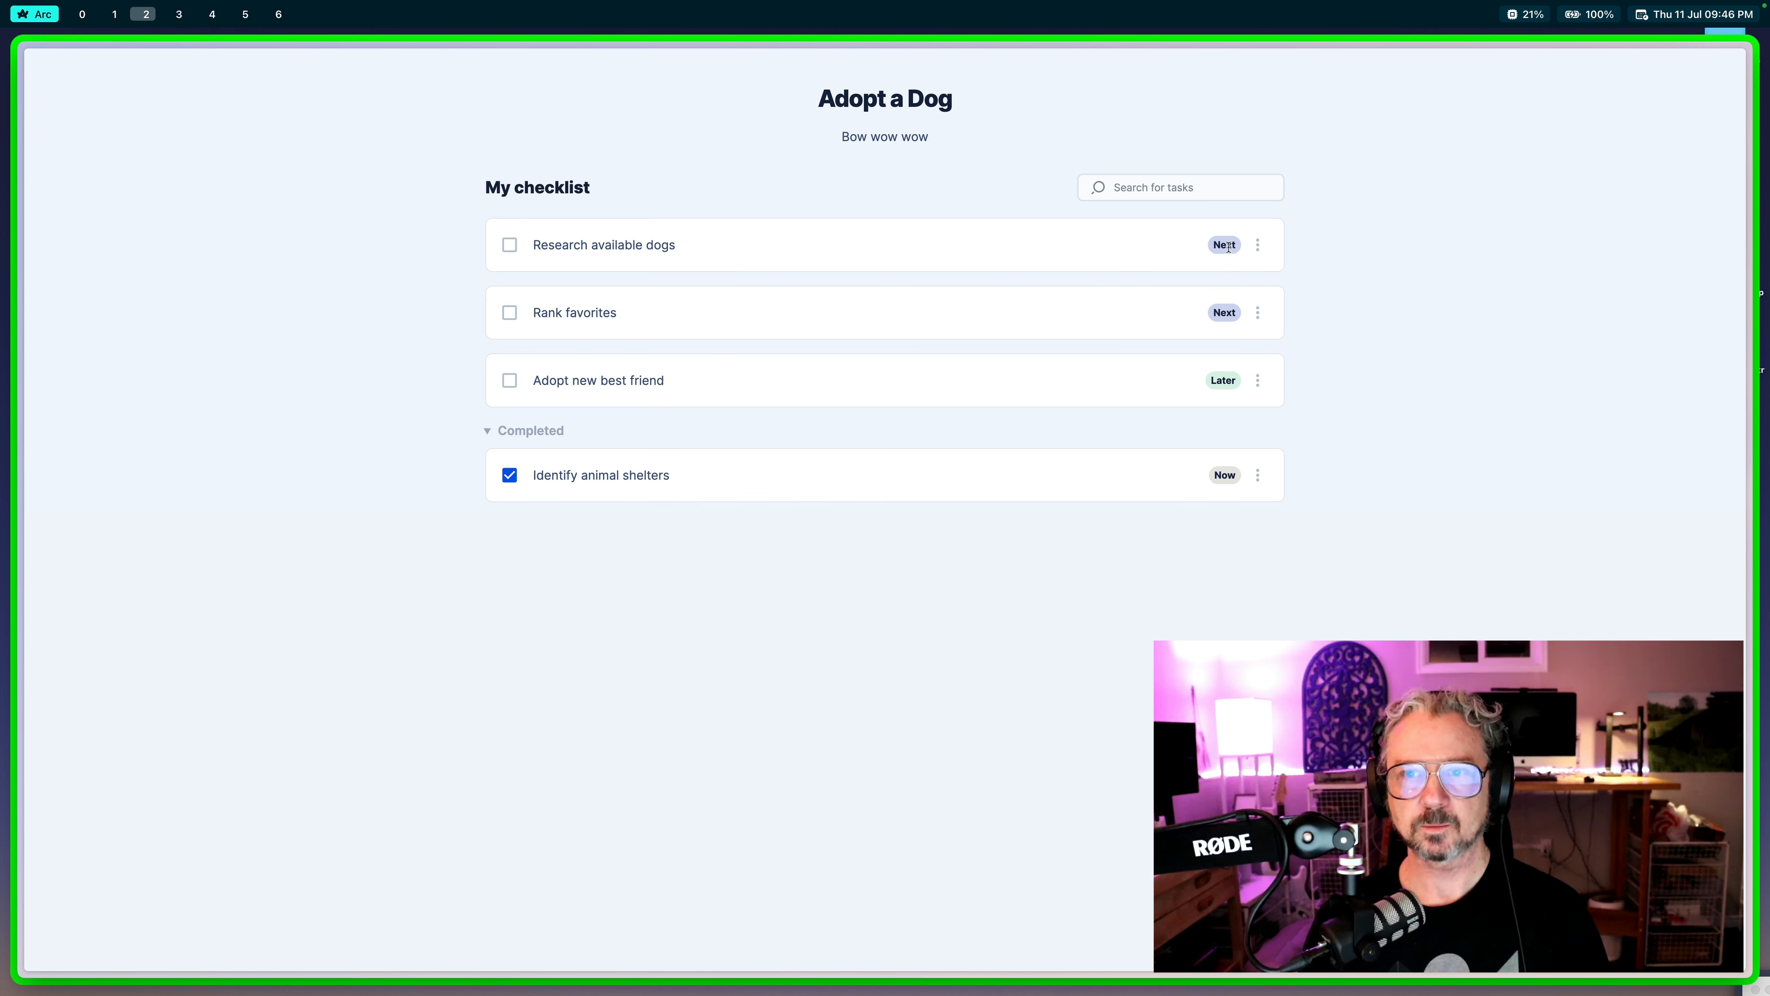
Step: Edit the "Research available dogs" checklist item, set its priority to Later and save it
click(1260, 248)
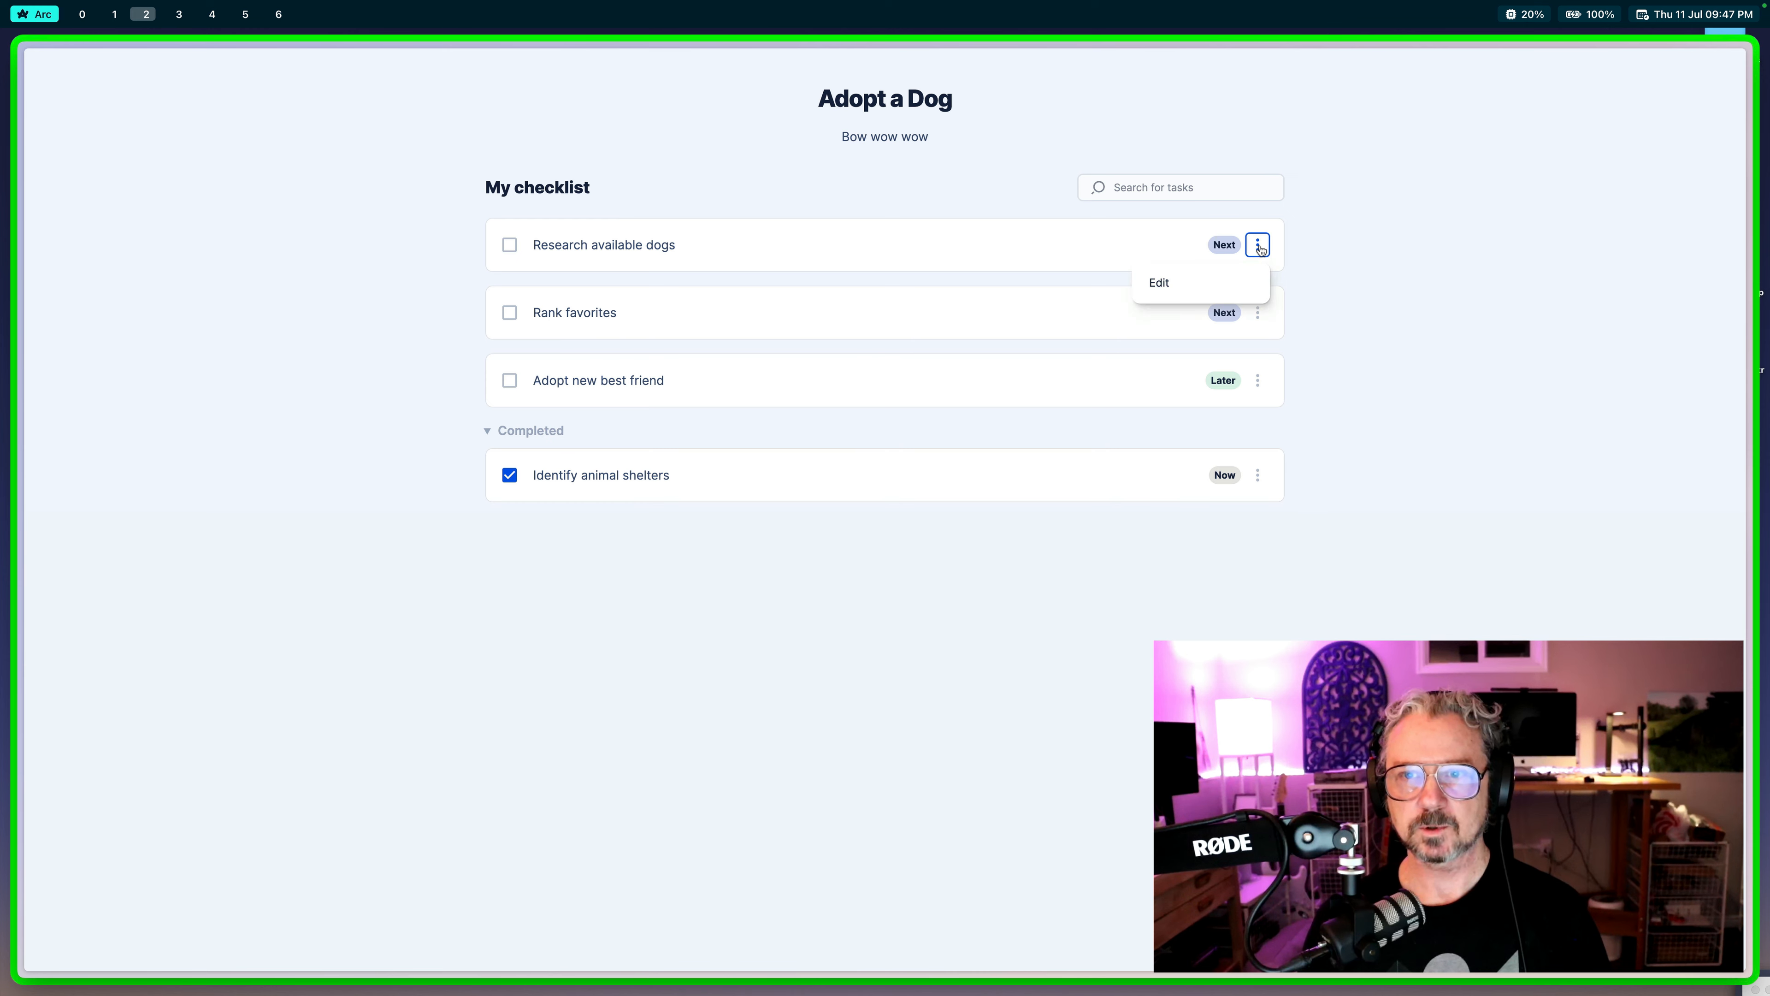
click(1227, 283)
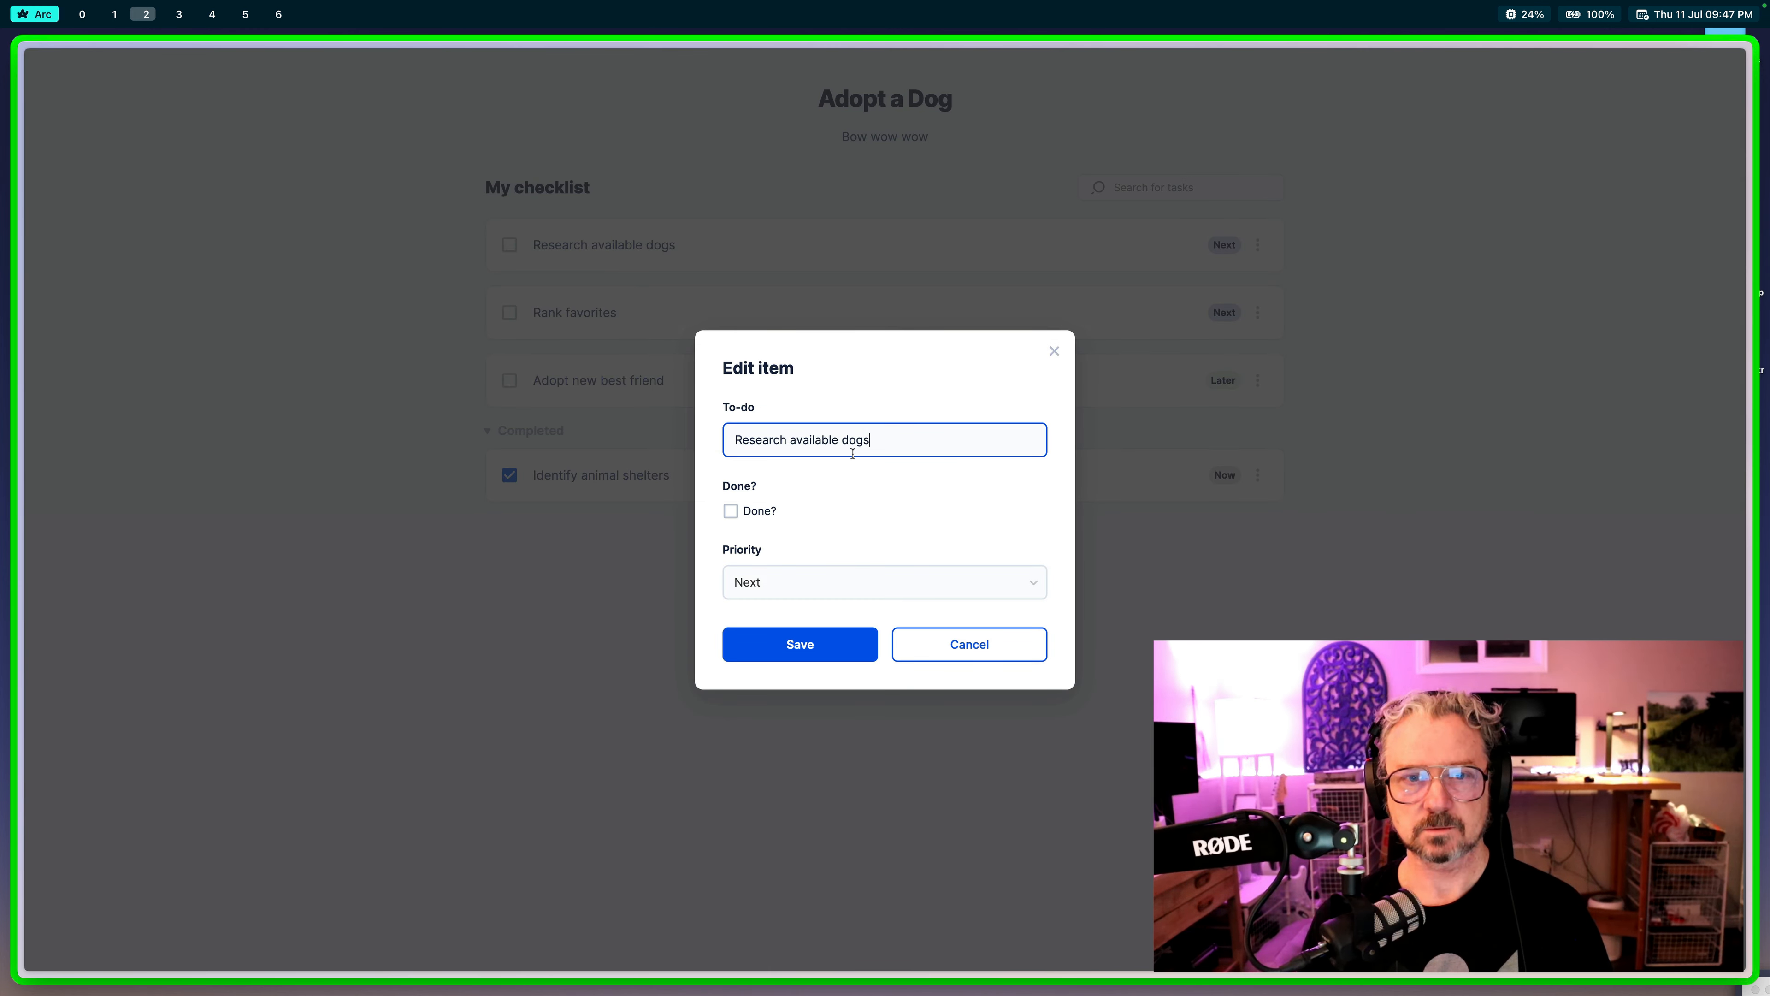
click(822, 585)
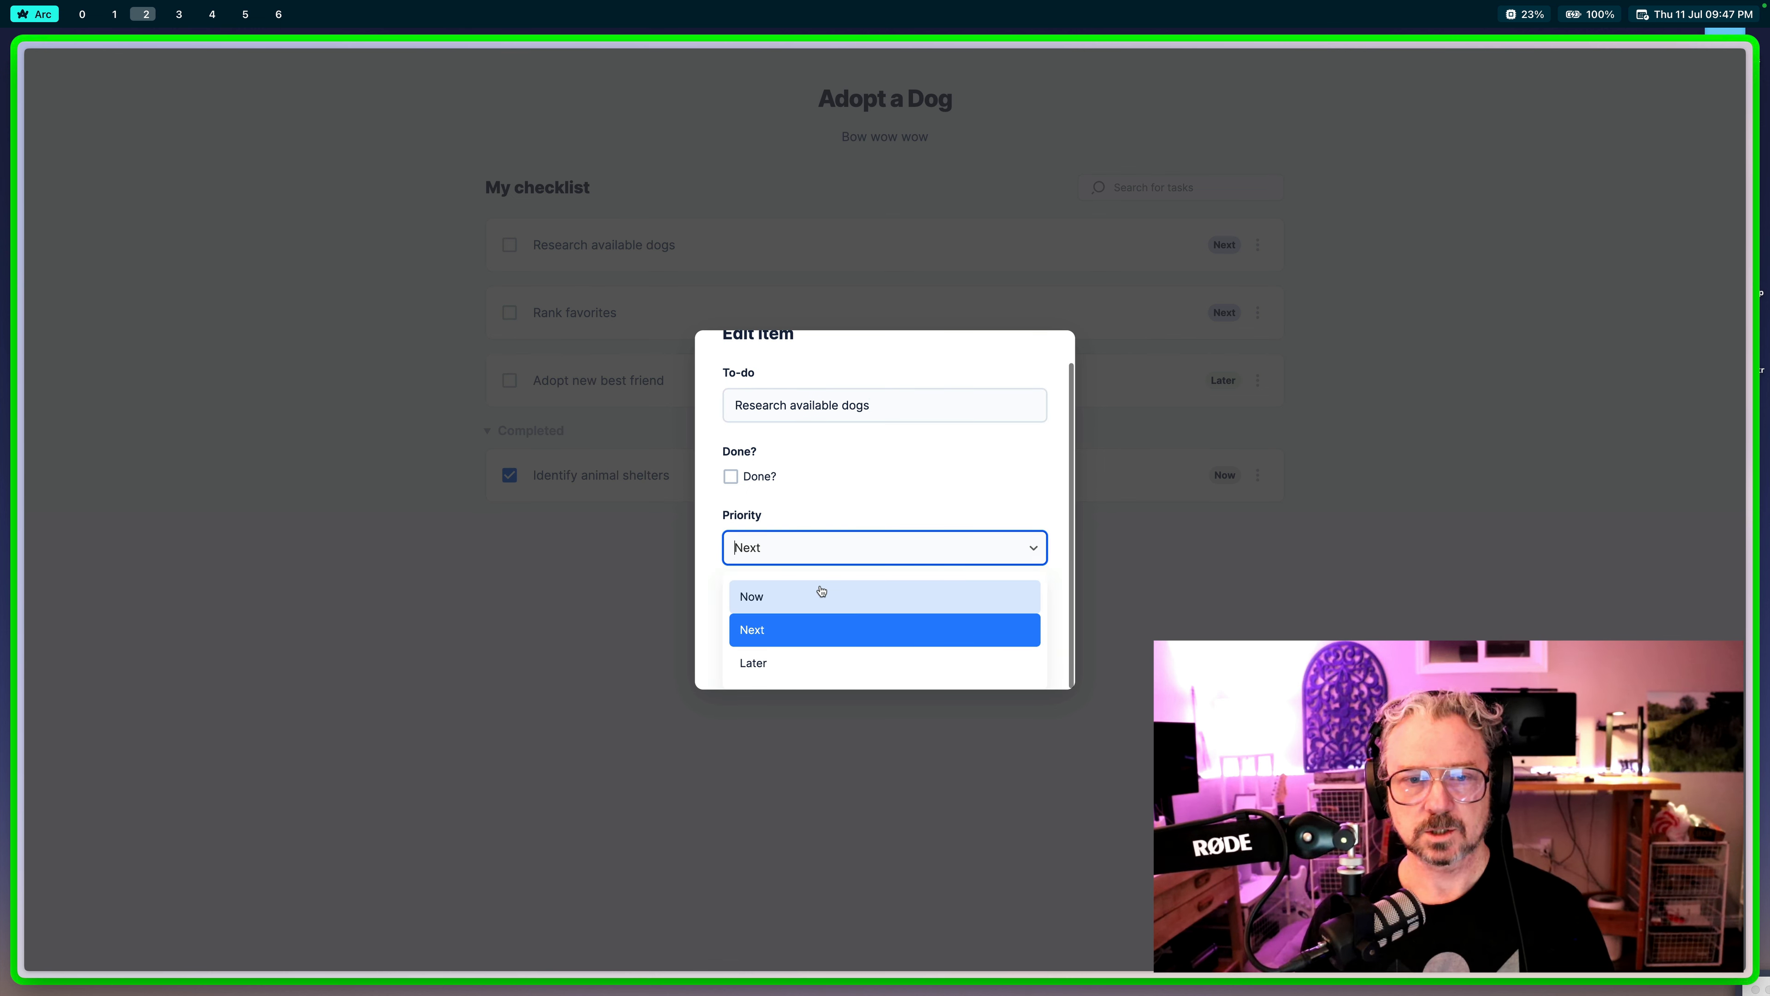
click(814, 661)
click(848, 645)
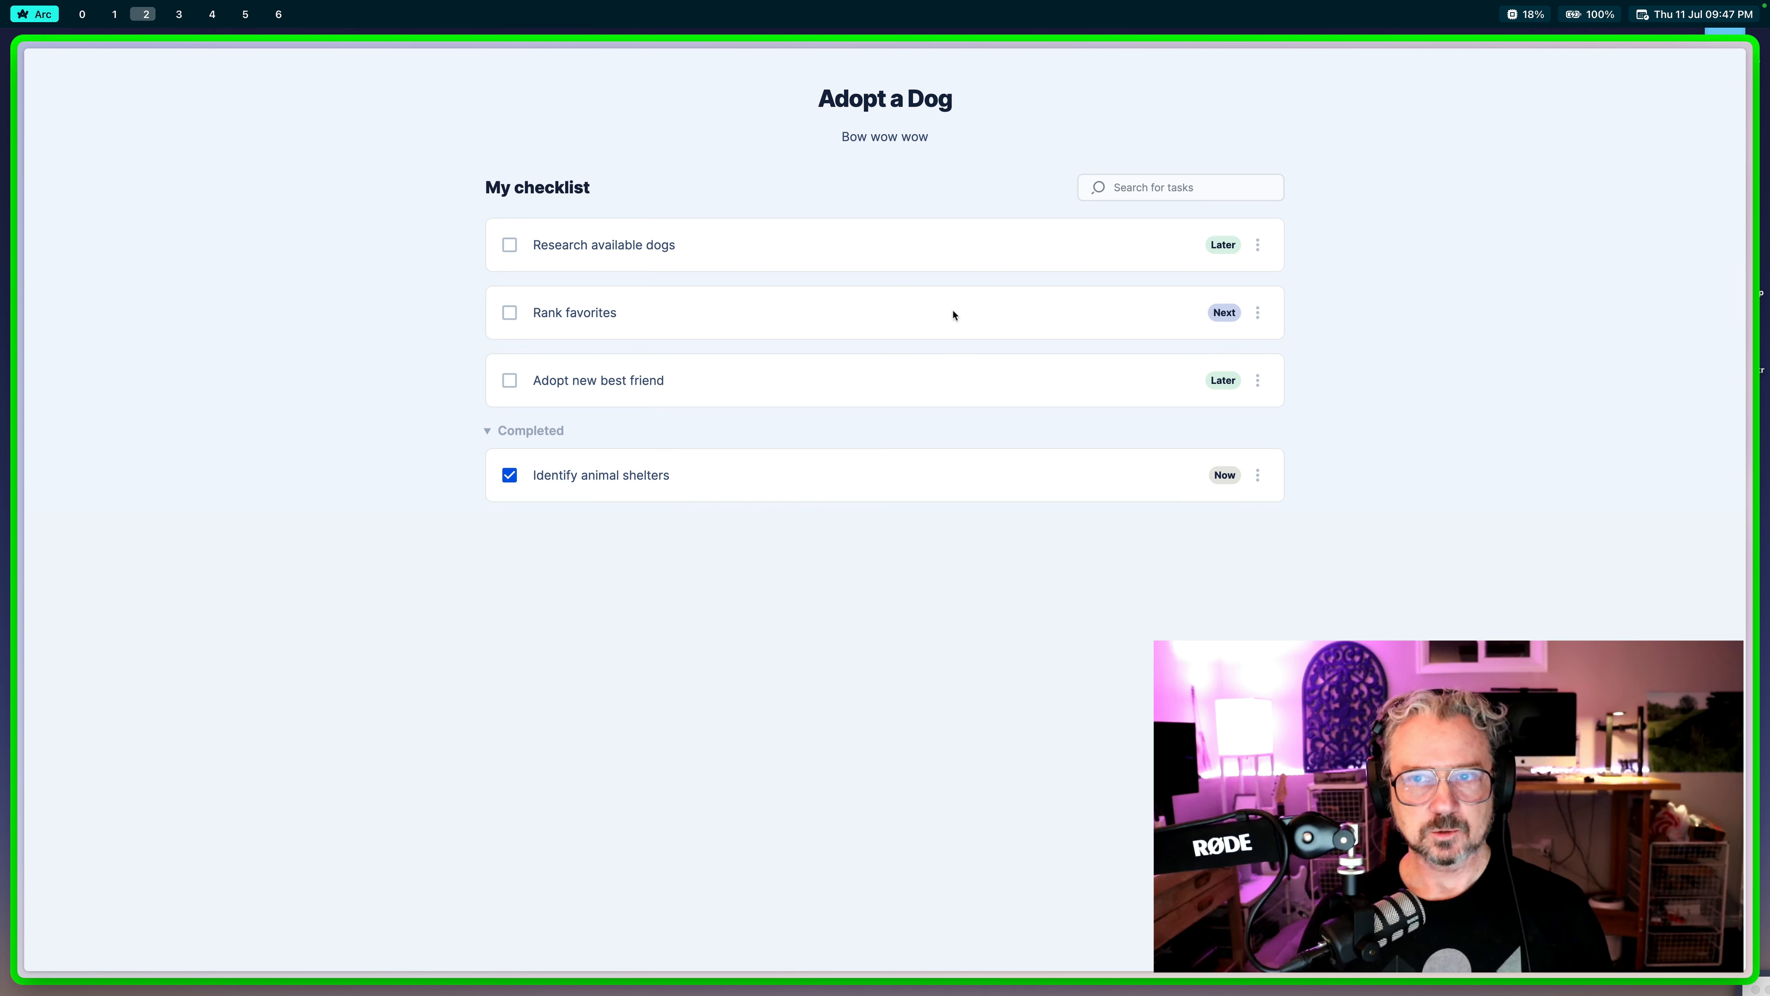
Step: Inspect the "Identify animal shelters" record in the Dog adoption process table and the Adopt a Dog page in the New Interface editor
key(ctrl+Tab)
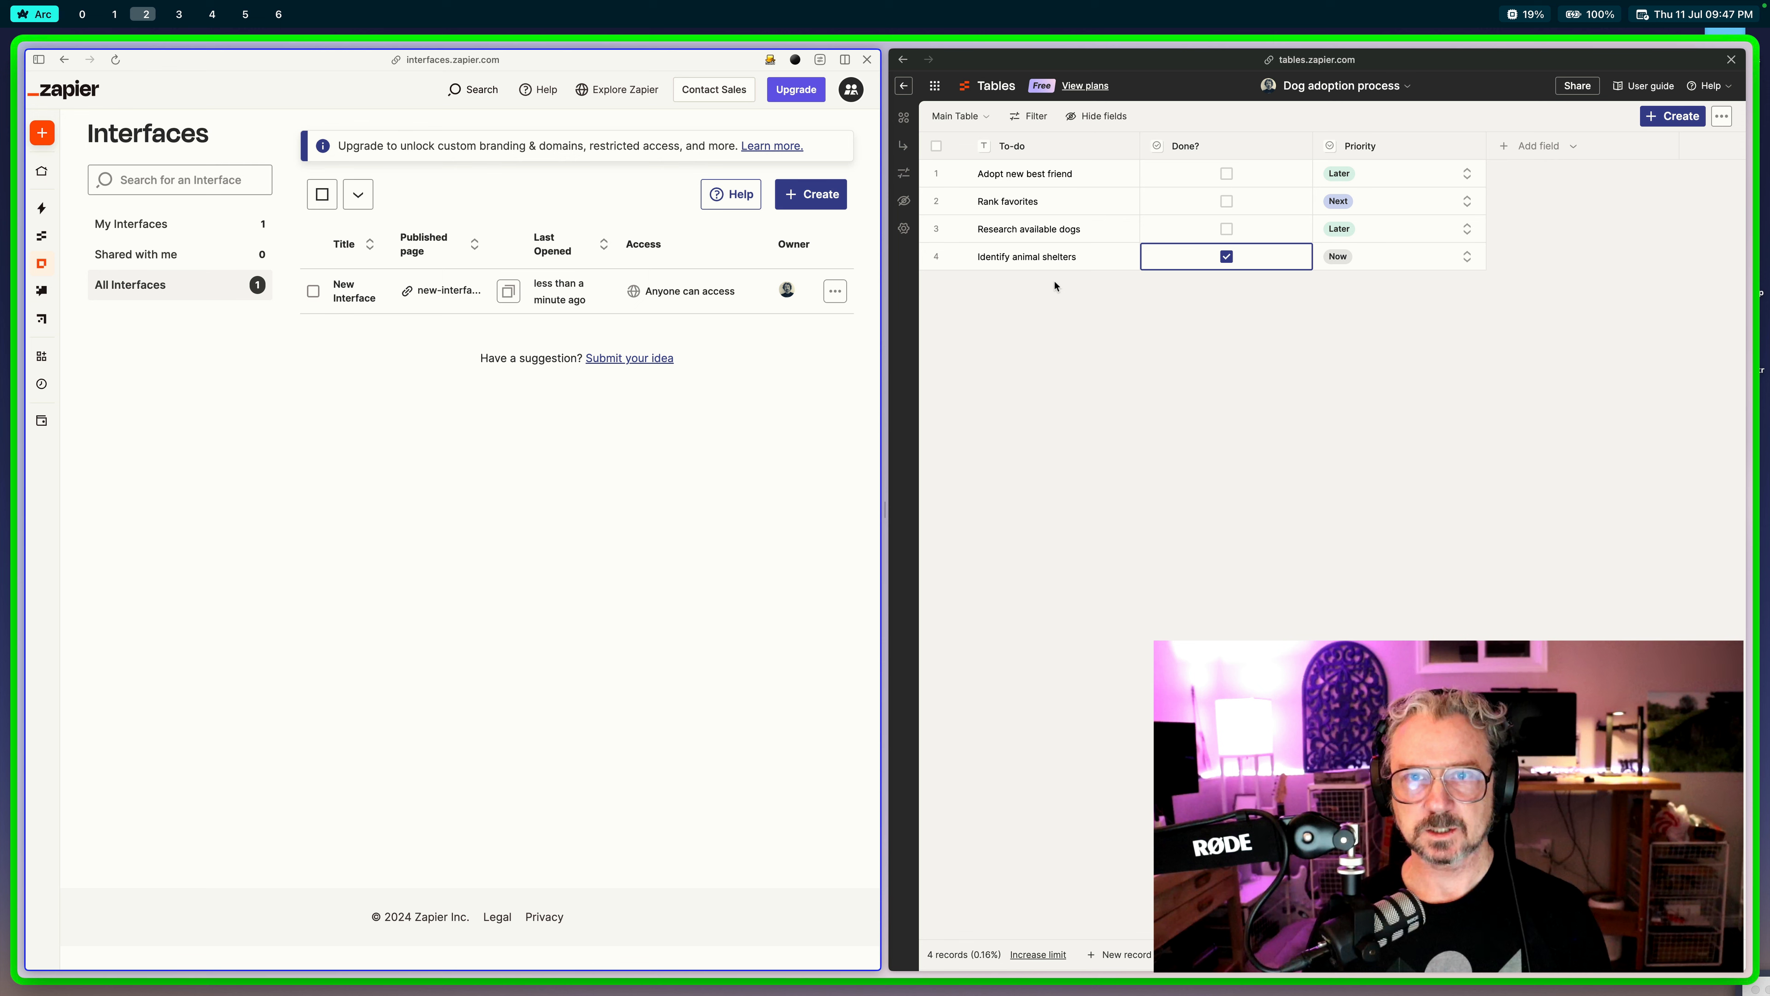
click(1226, 264)
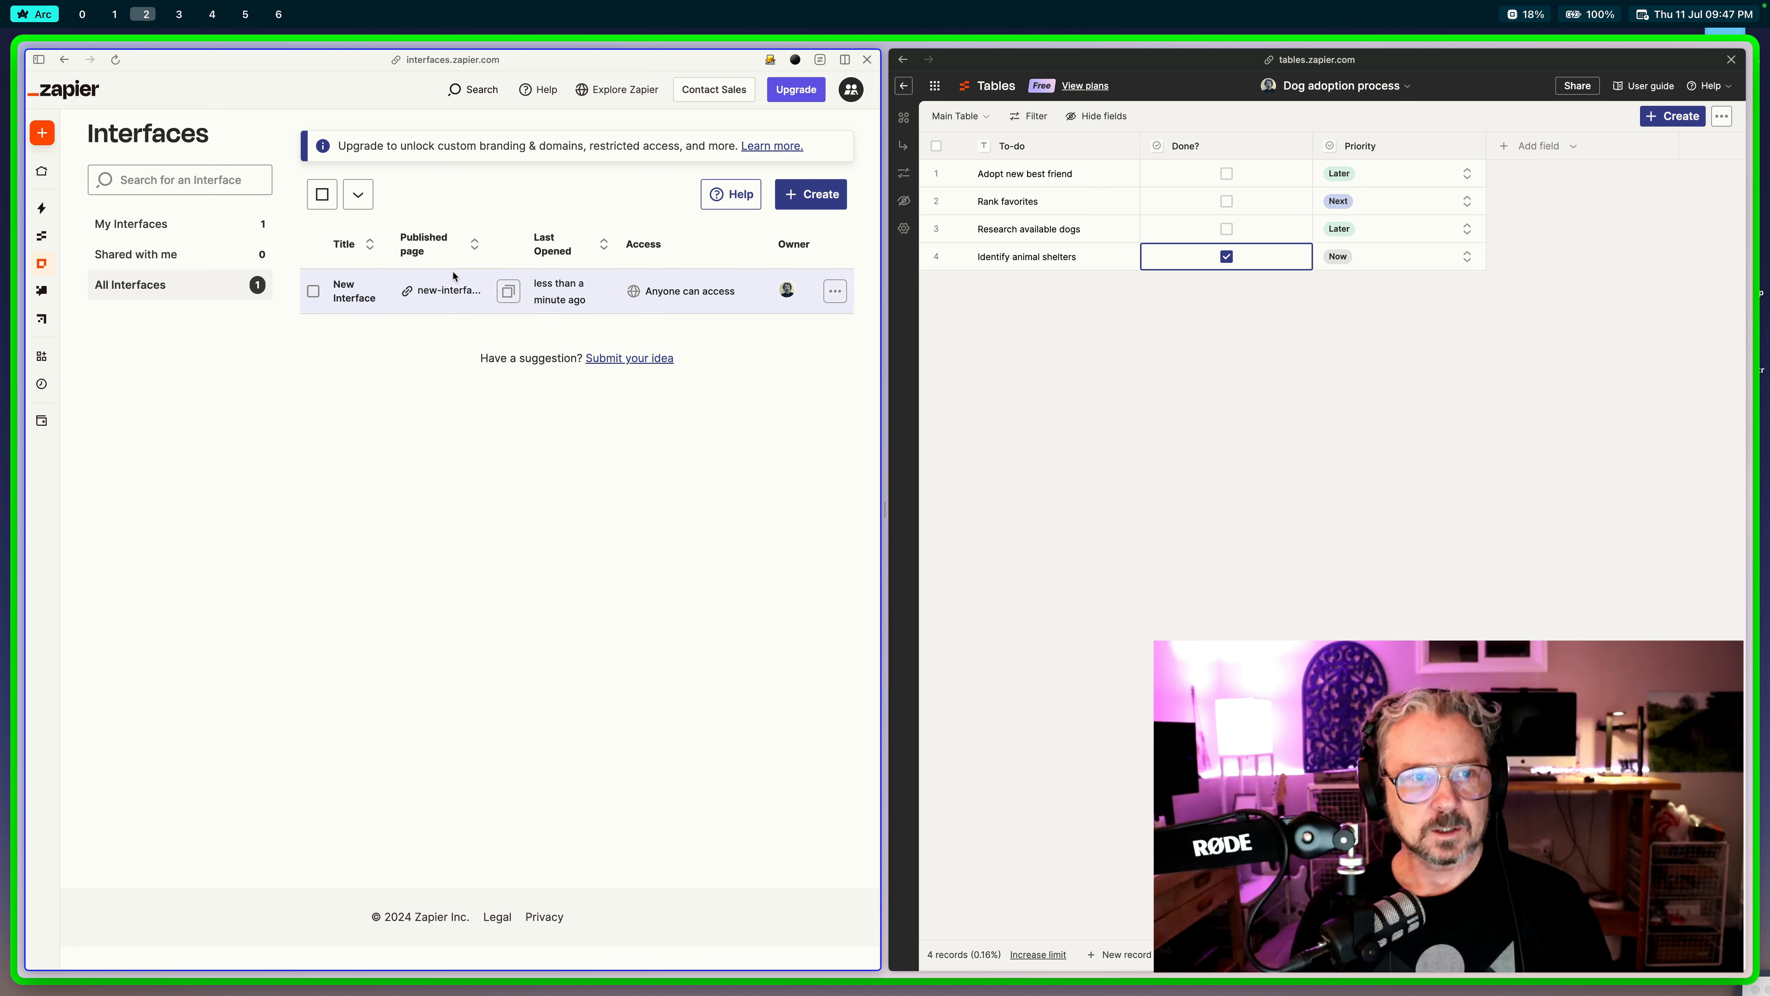
click(351, 298)
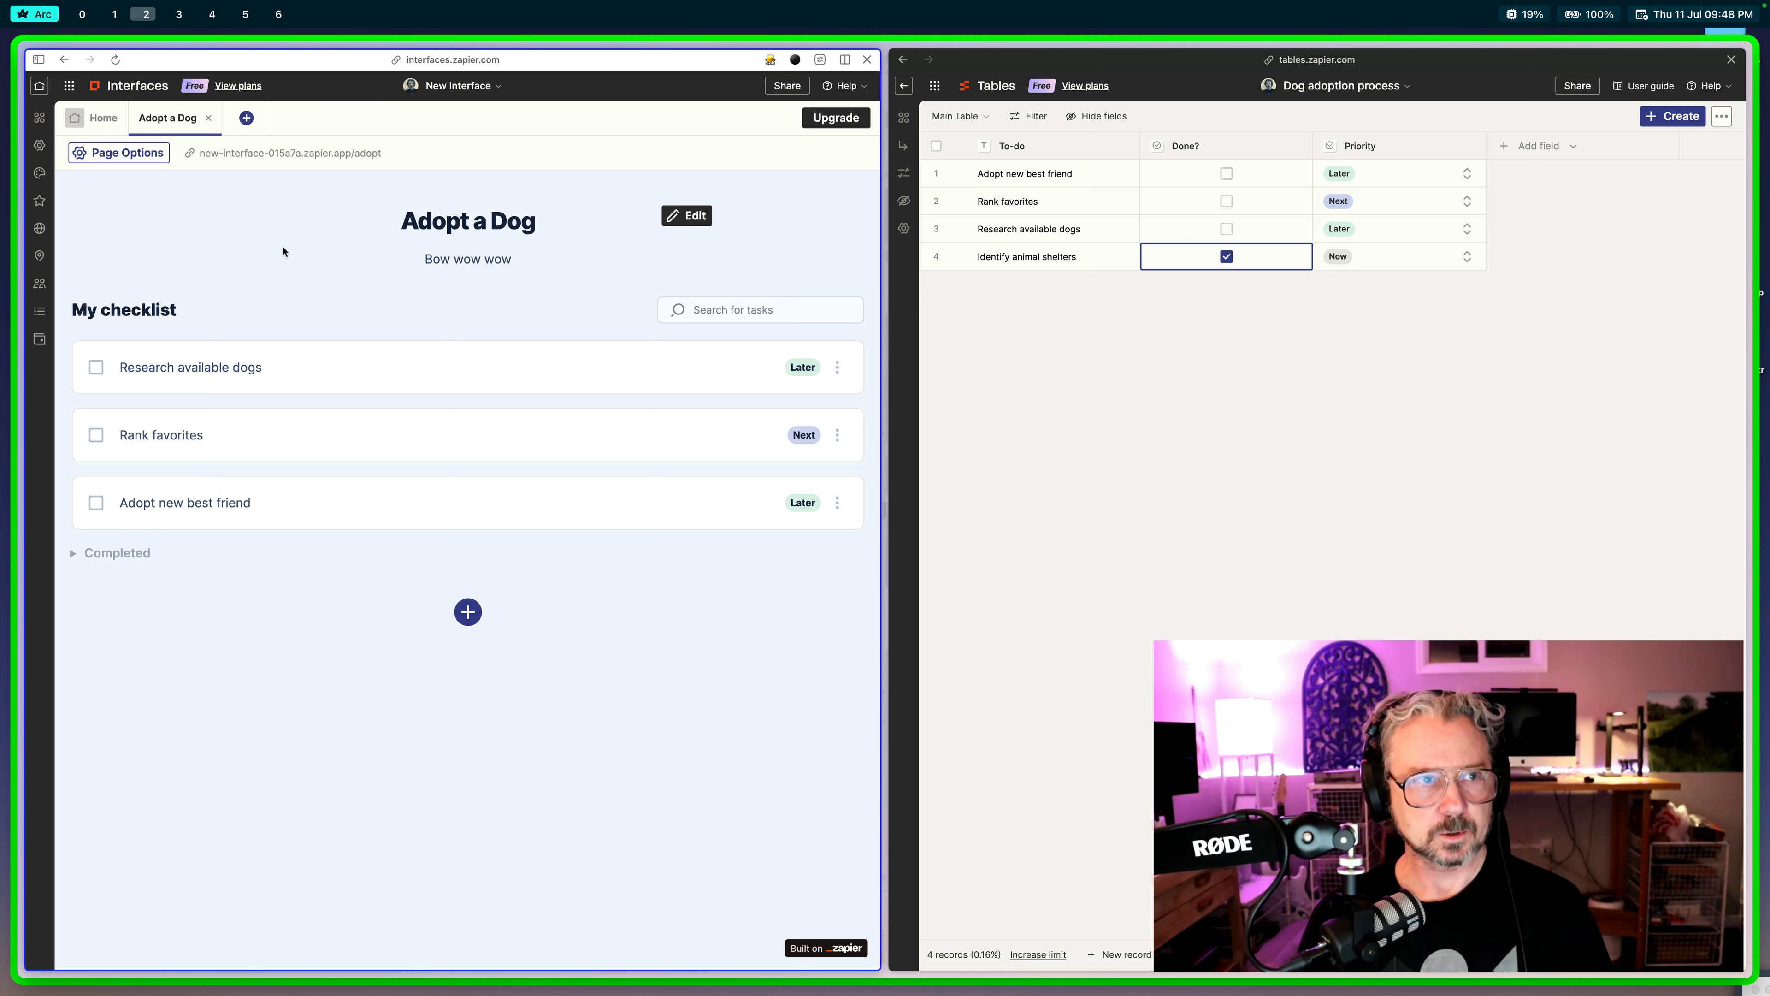
click(129, 94)
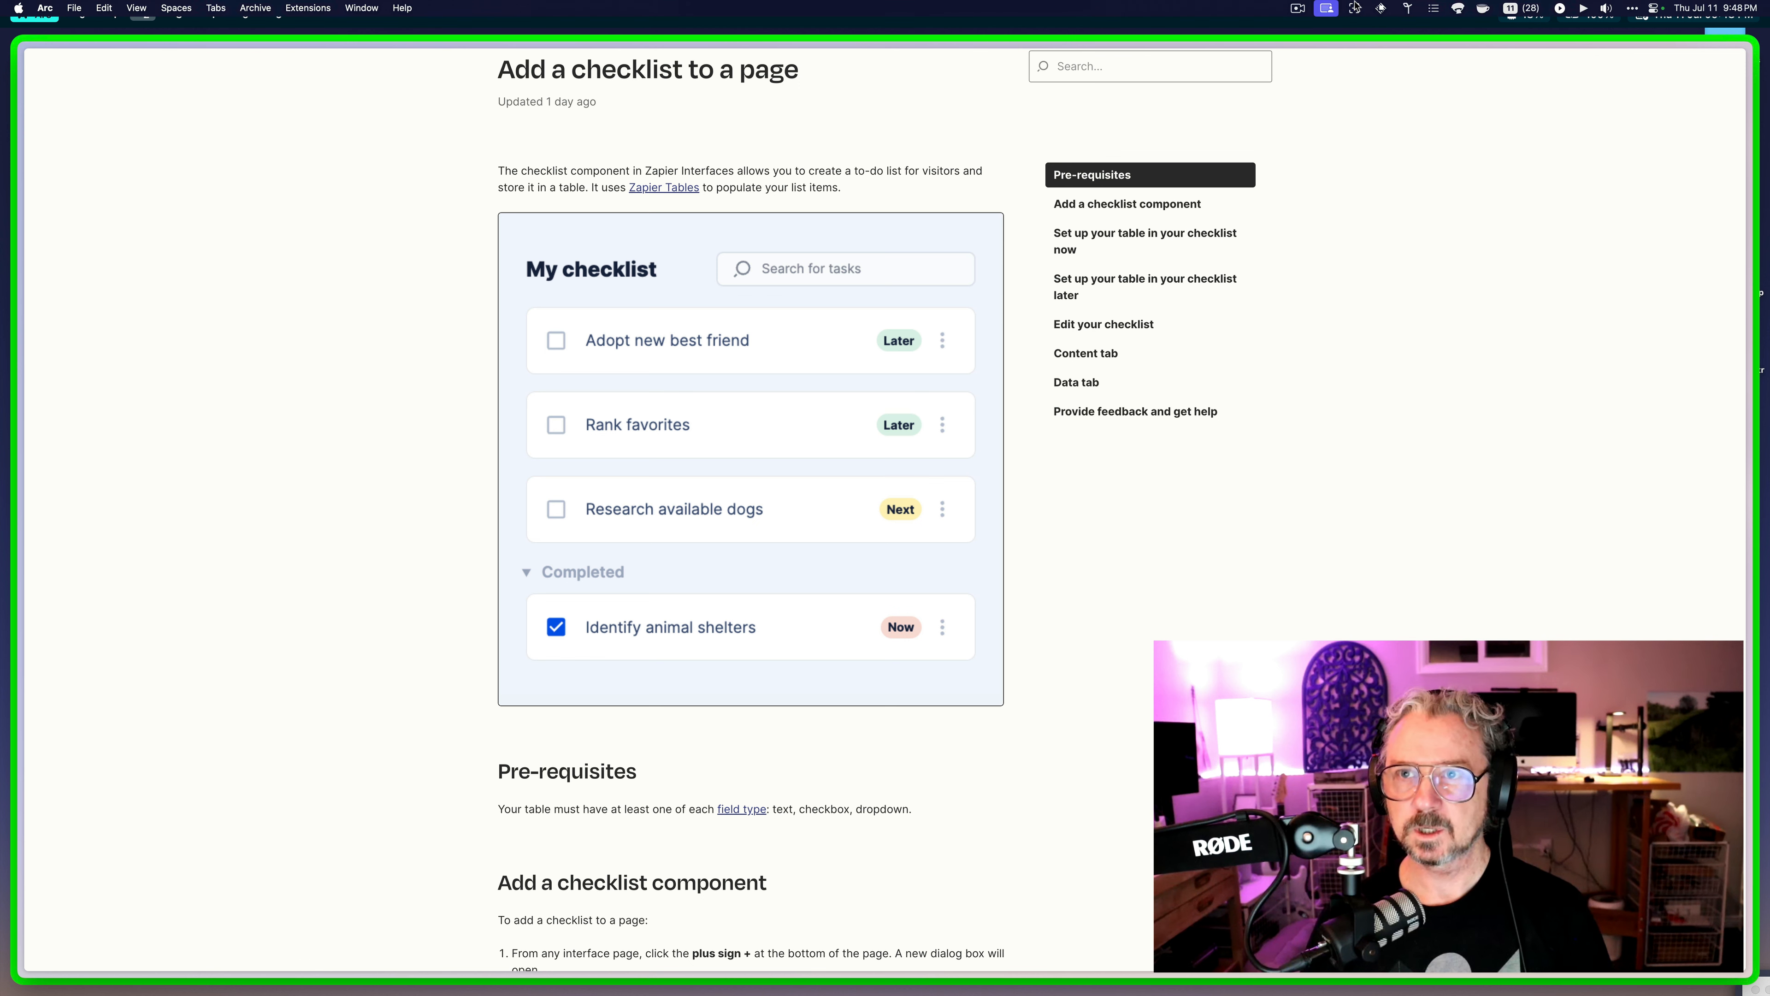
Step: Capture a floating ScreenFloat shot of the help article's sample checklist and move it out of the way
click(1352, 10)
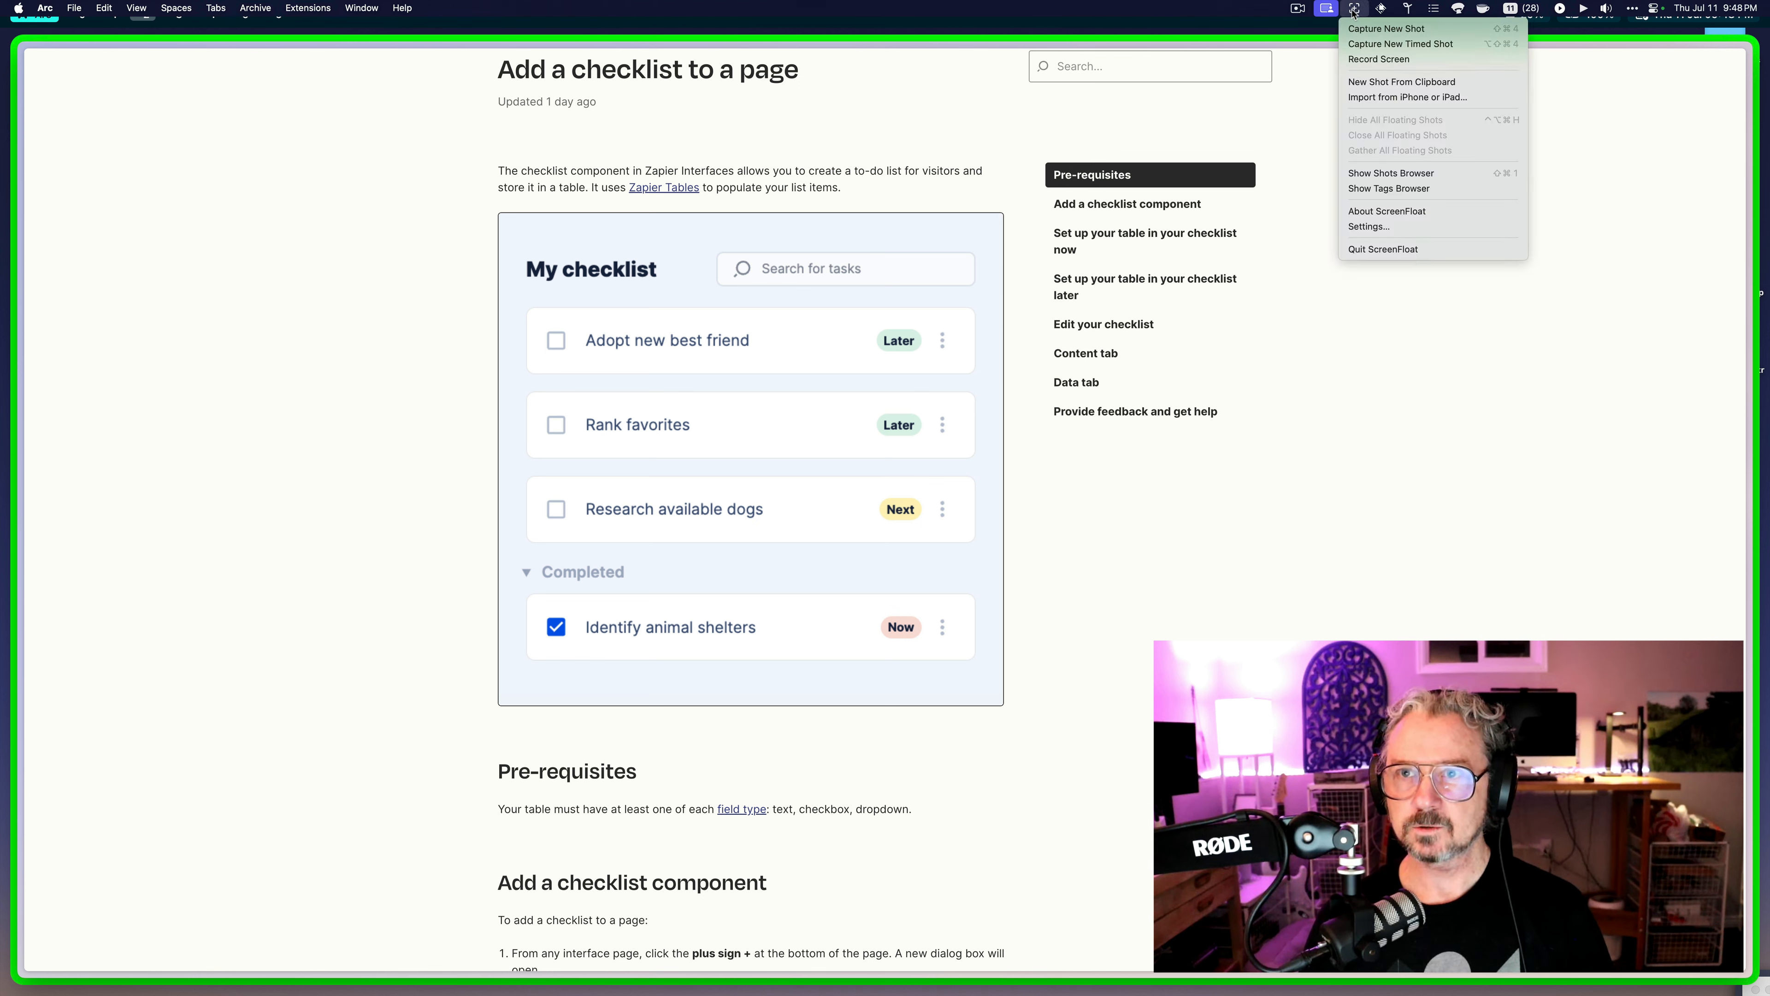
click(1370, 26)
drag(494, 209, 1004, 705)
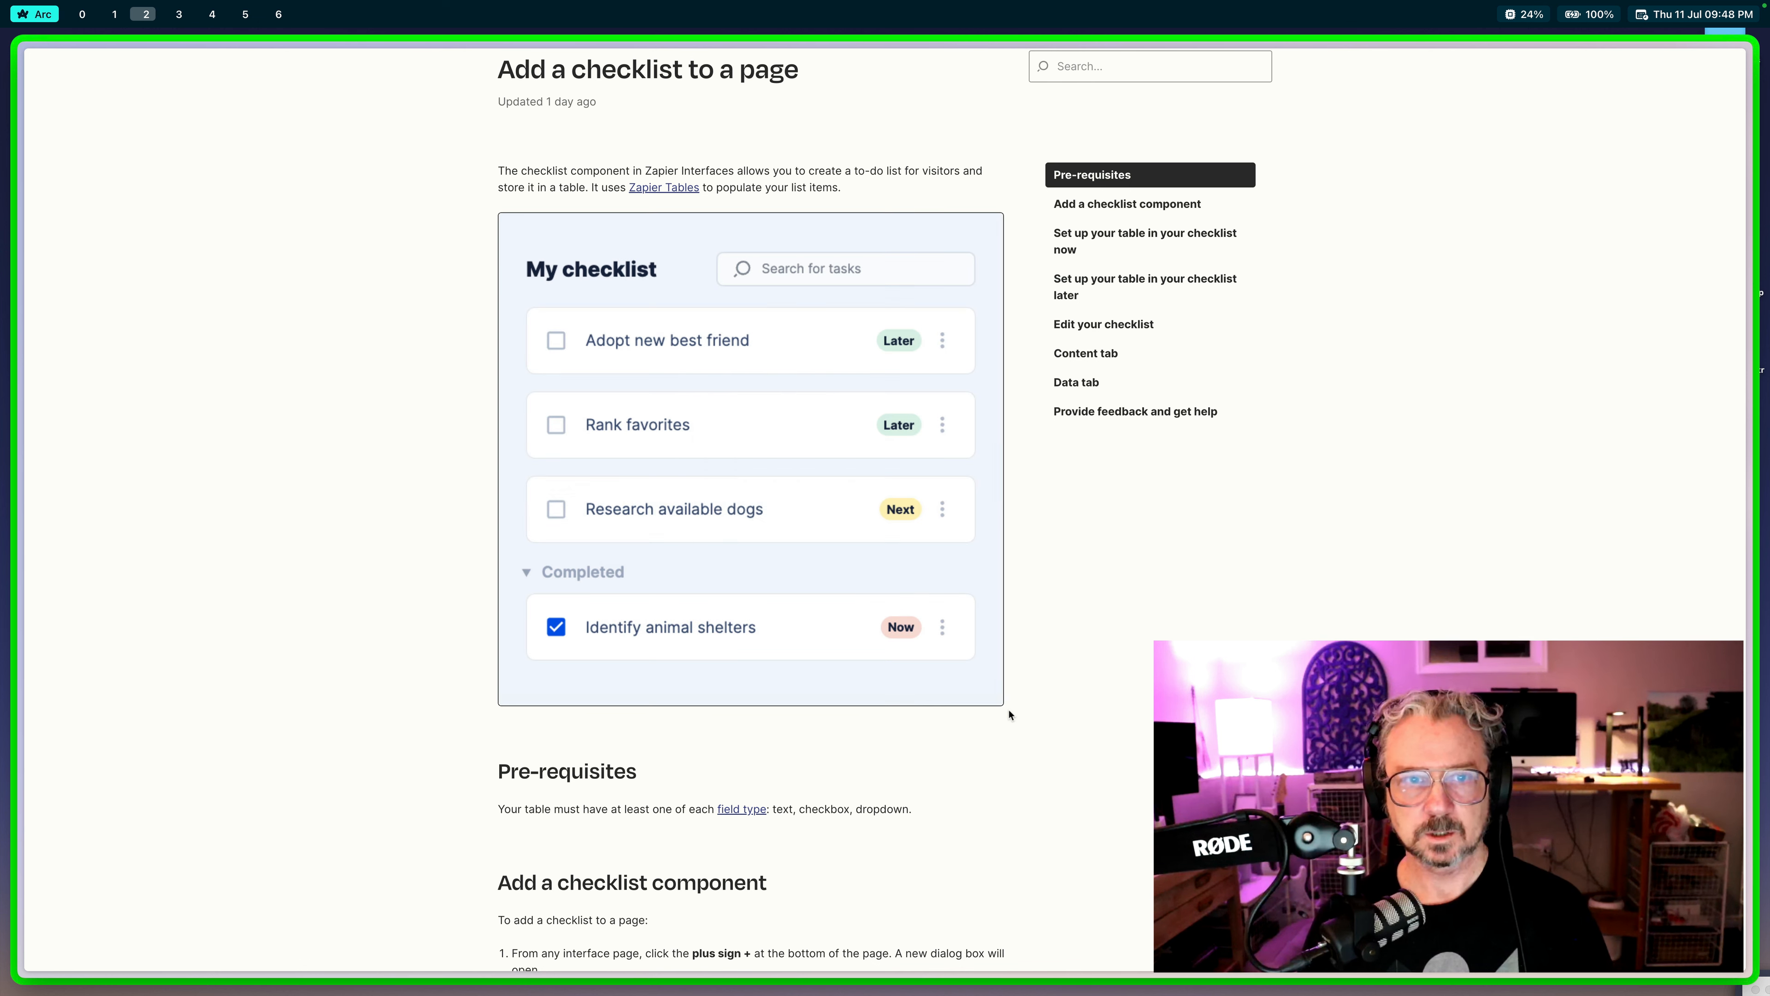
drag(863, 207, 393, 990)
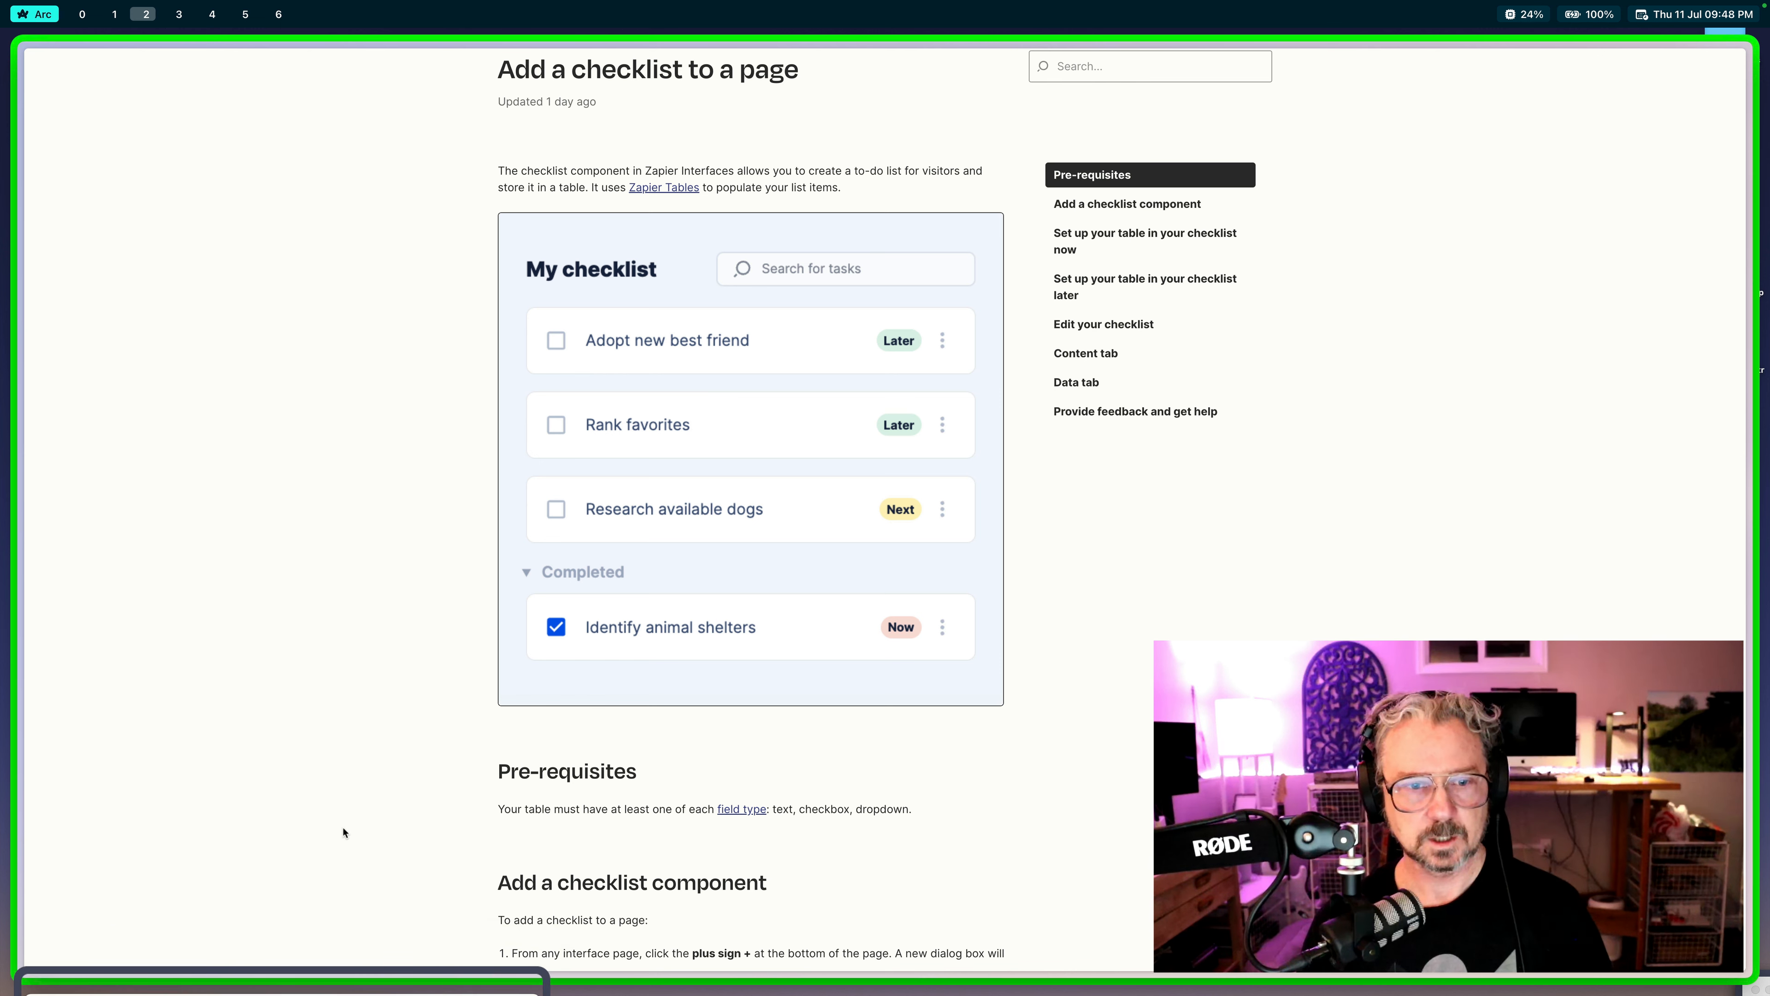
Step: Return to the Dog adoption process table and go from it to the overview of all Zapier Tables
key(ctrl+Tab)
key(ctrl+Tab)
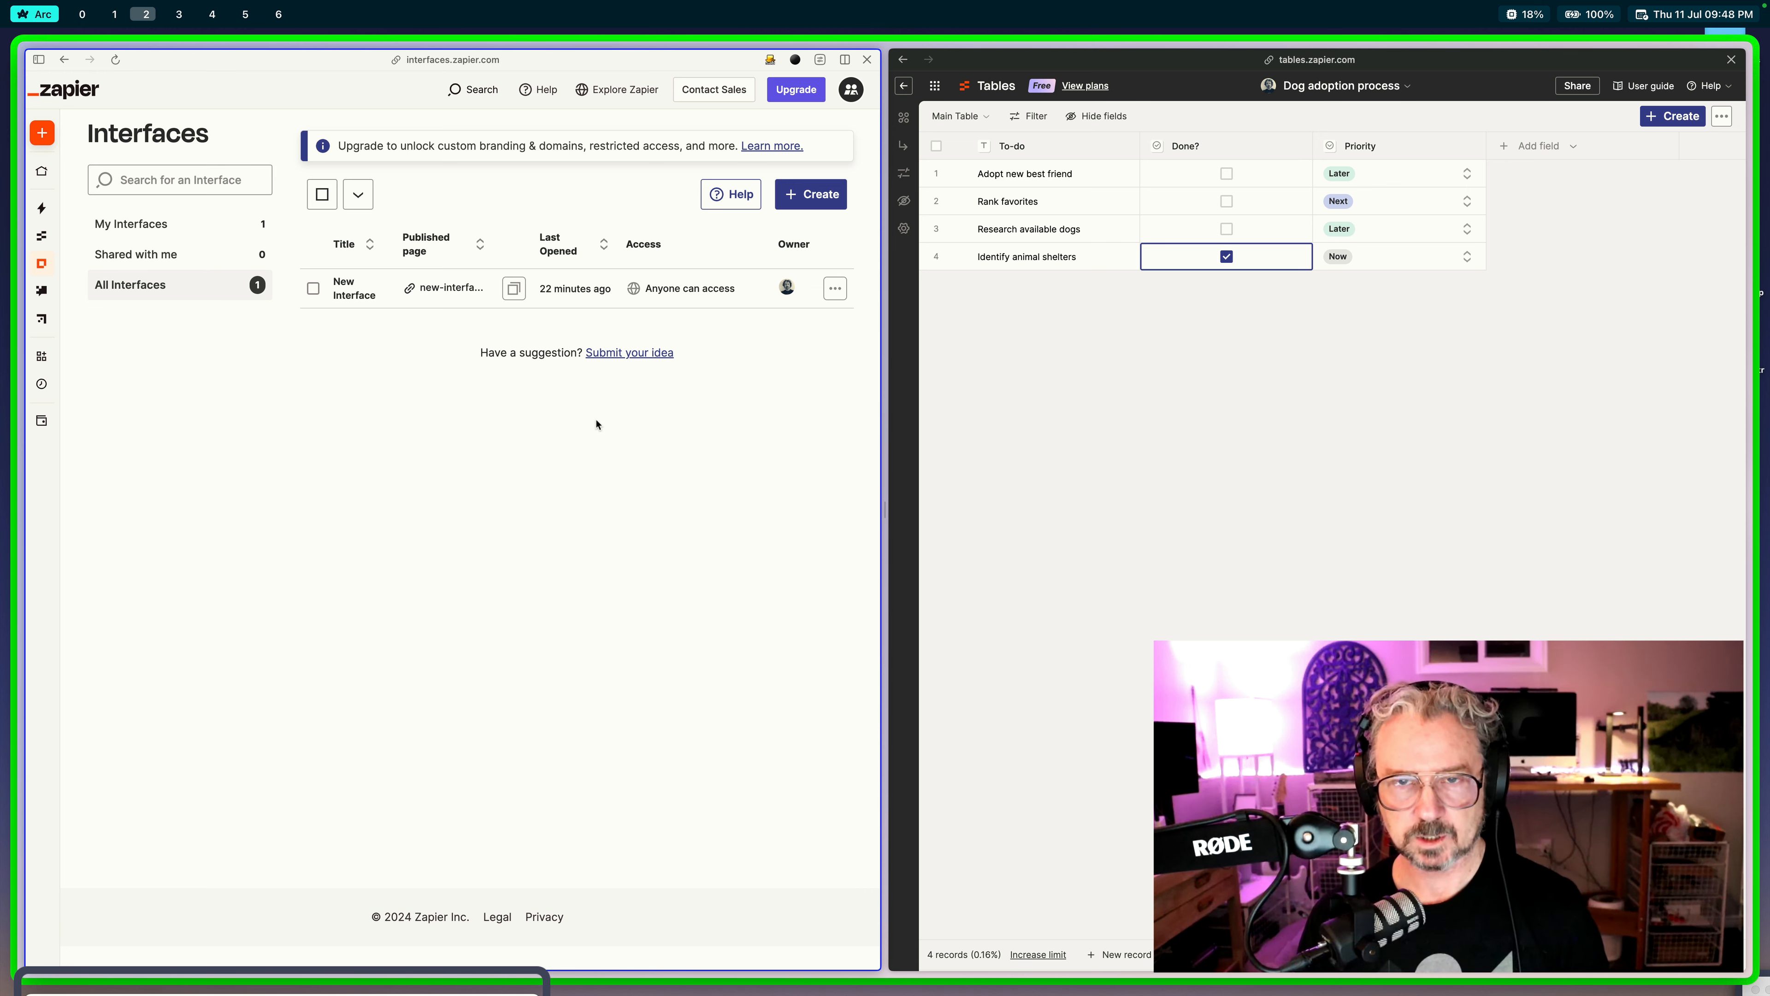
click(1070, 343)
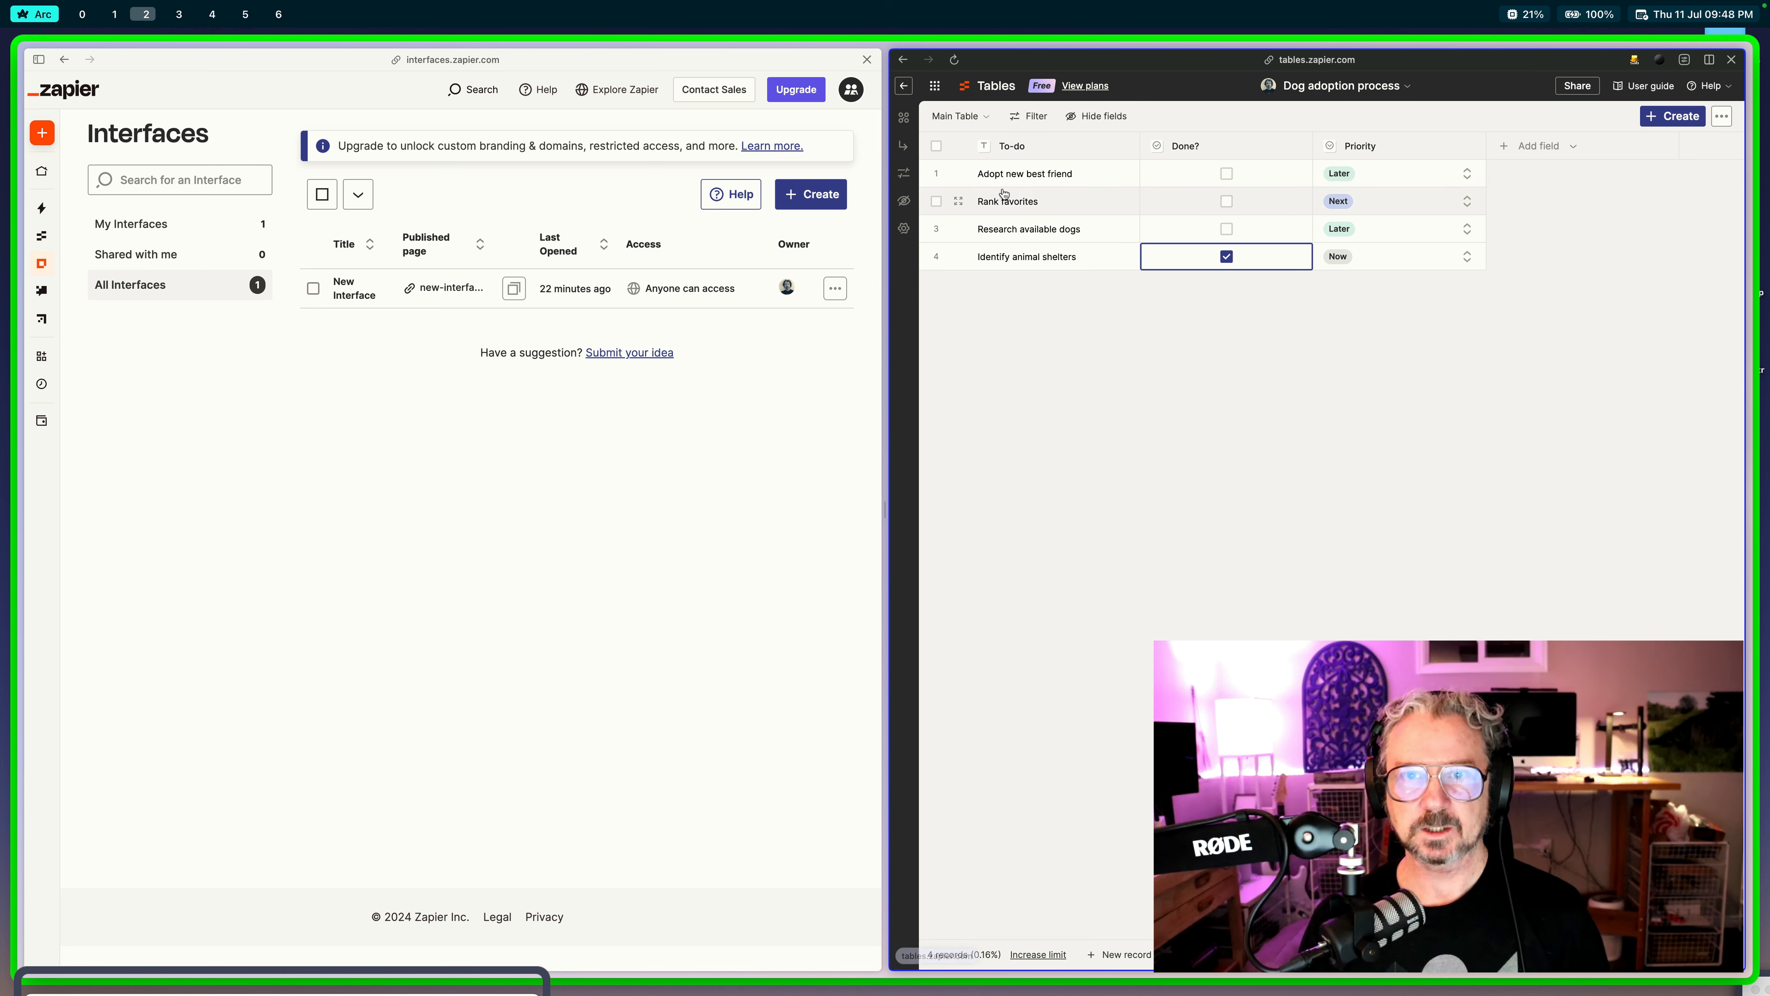
click(936, 92)
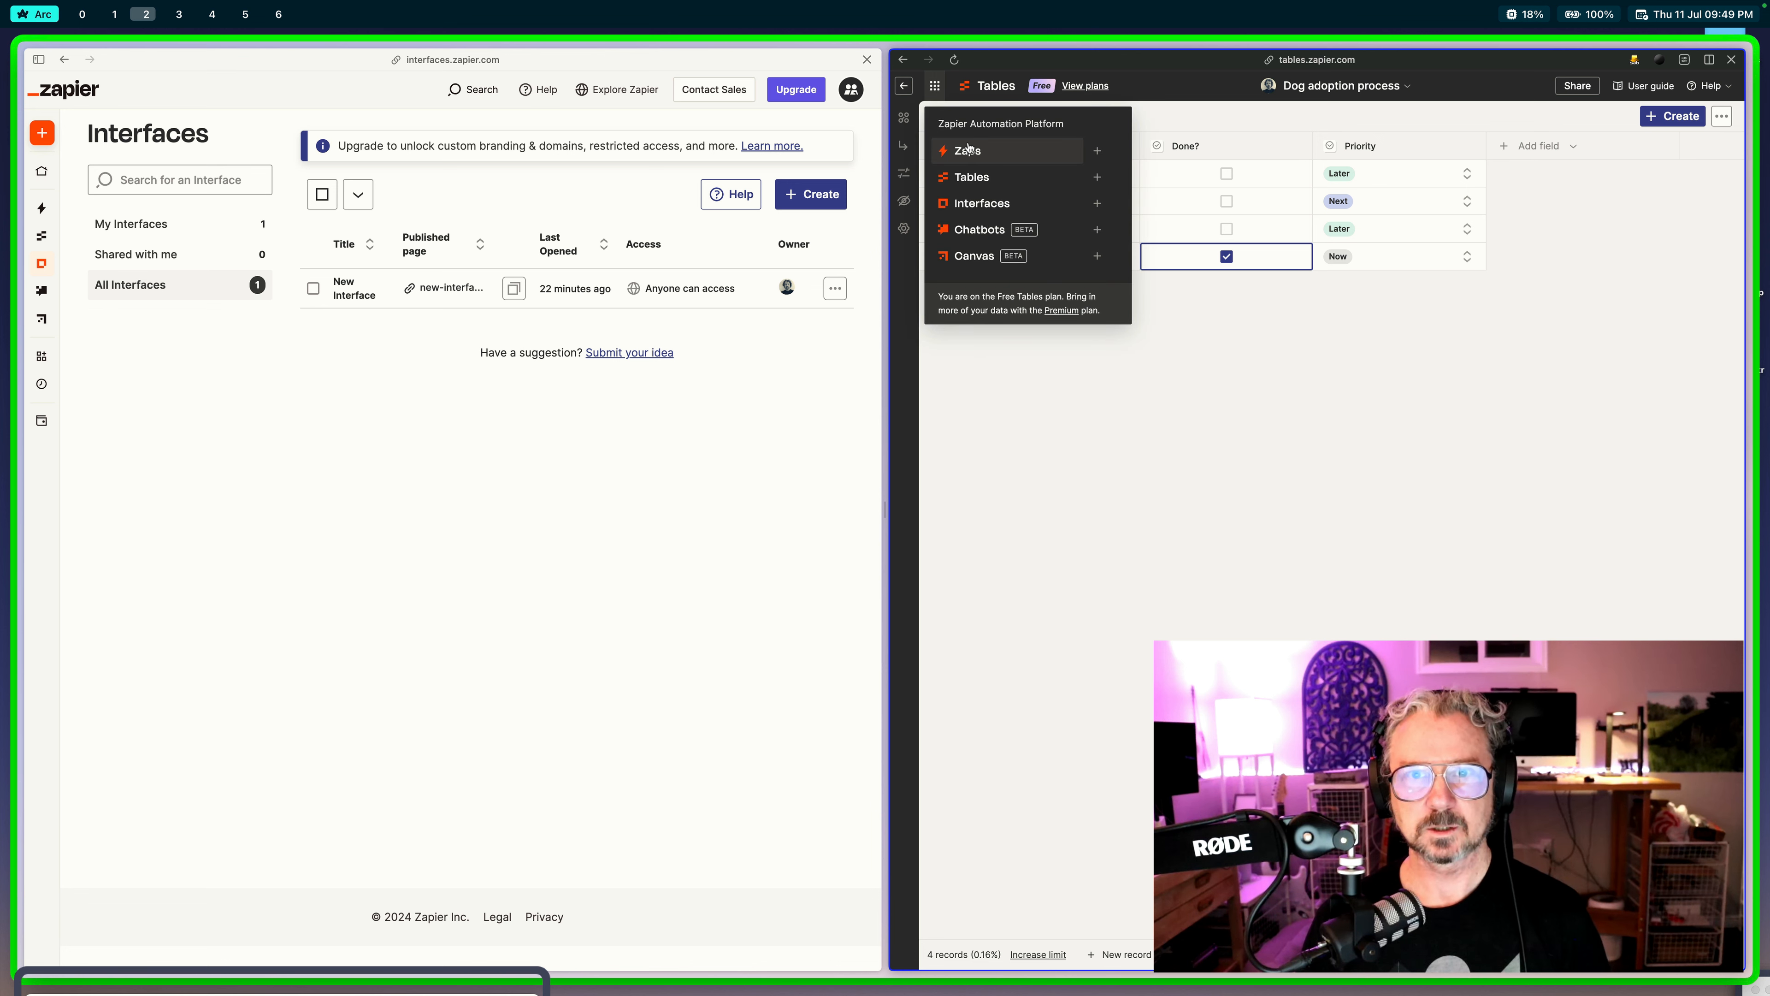
click(960, 174)
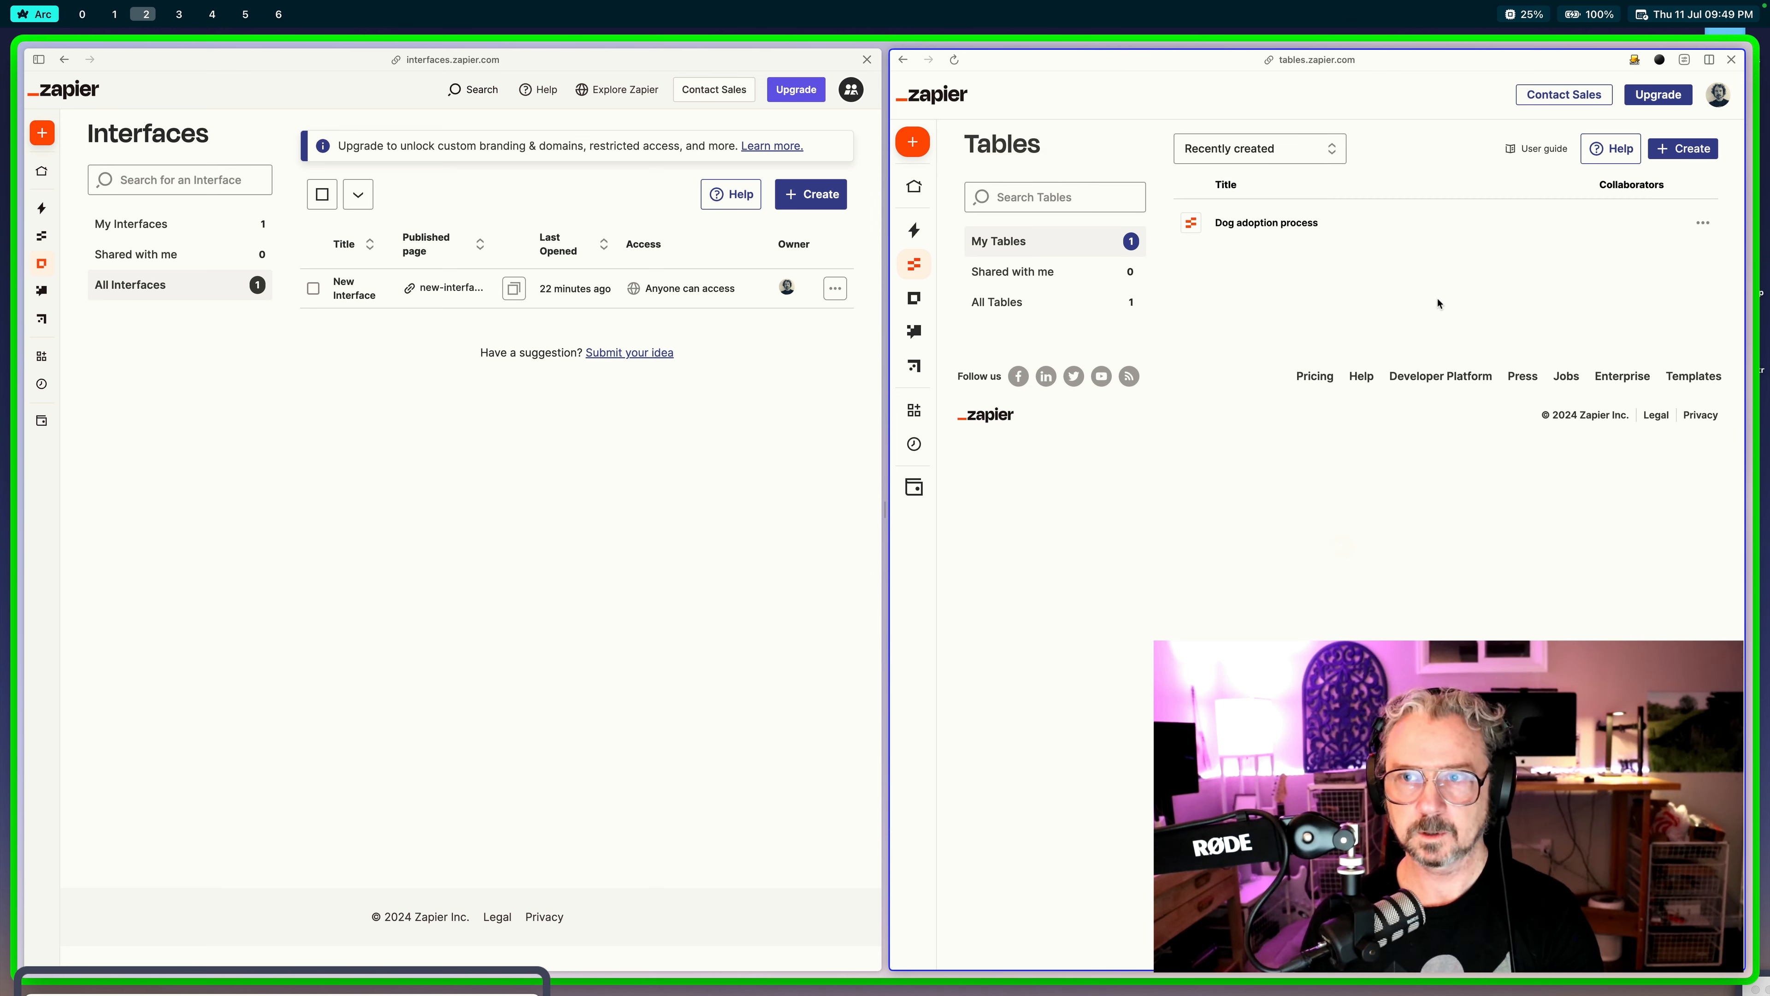
Step: Create a new blank table named "Cat adoption process"
click(1685, 148)
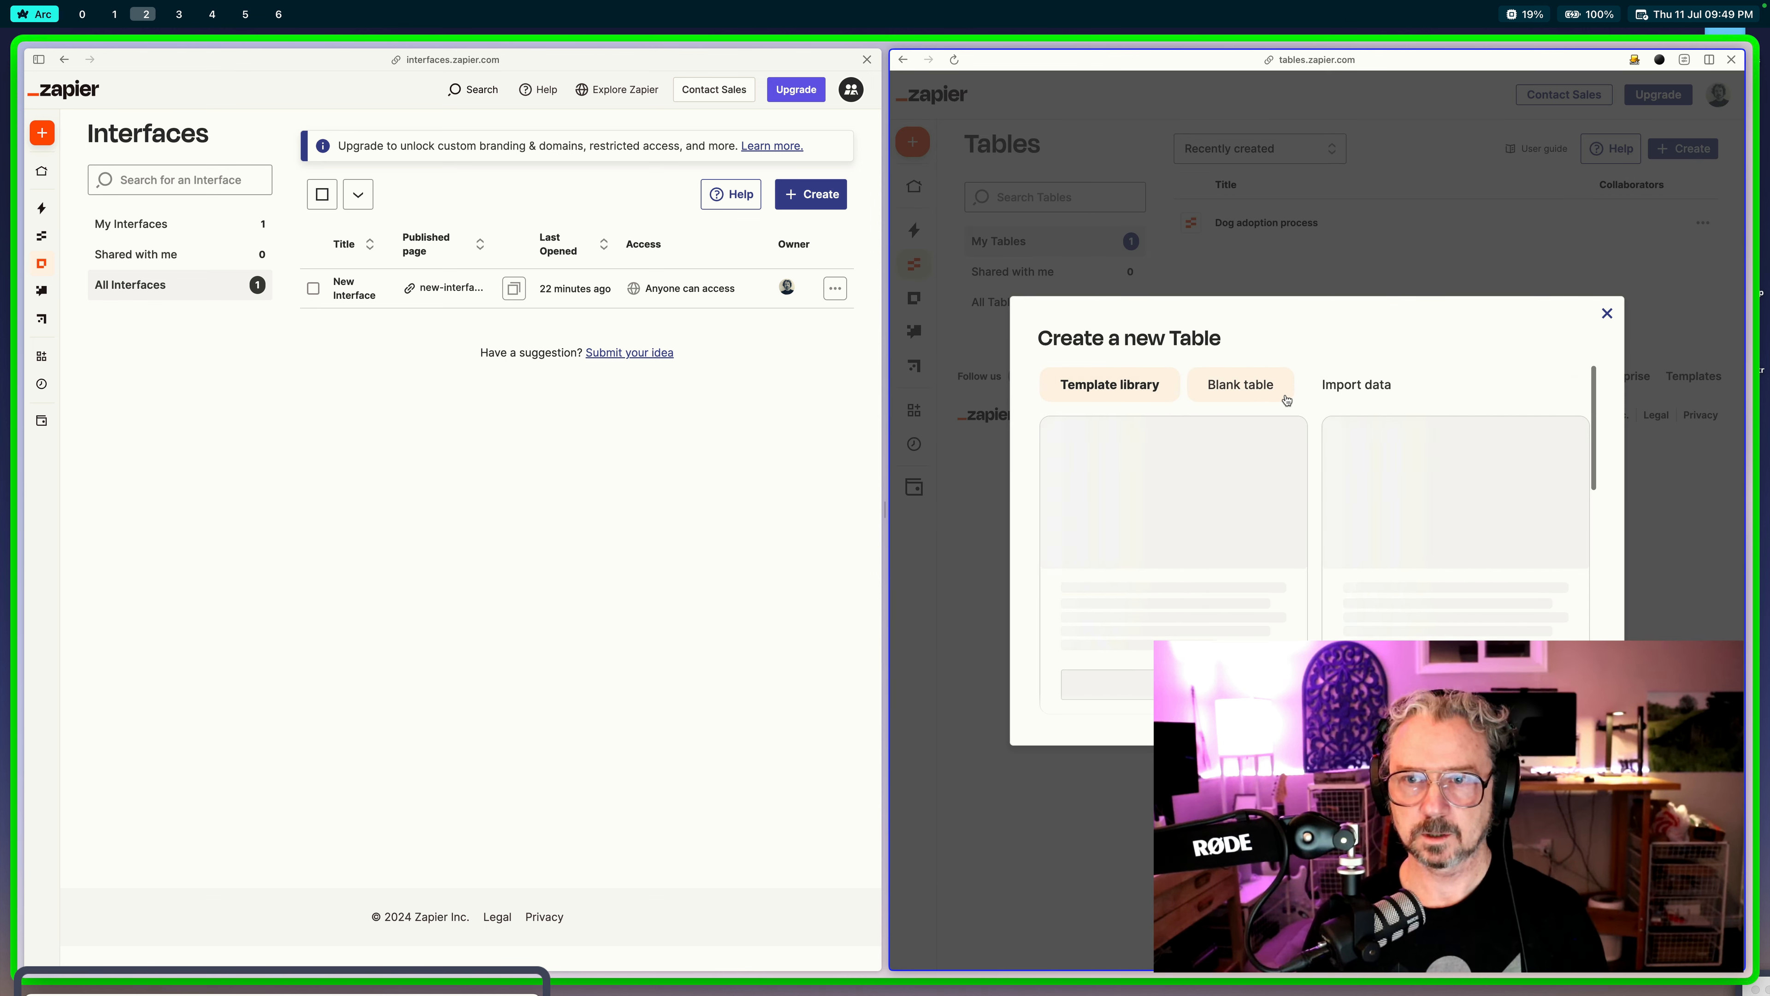
click(1250, 393)
click(1169, 506)
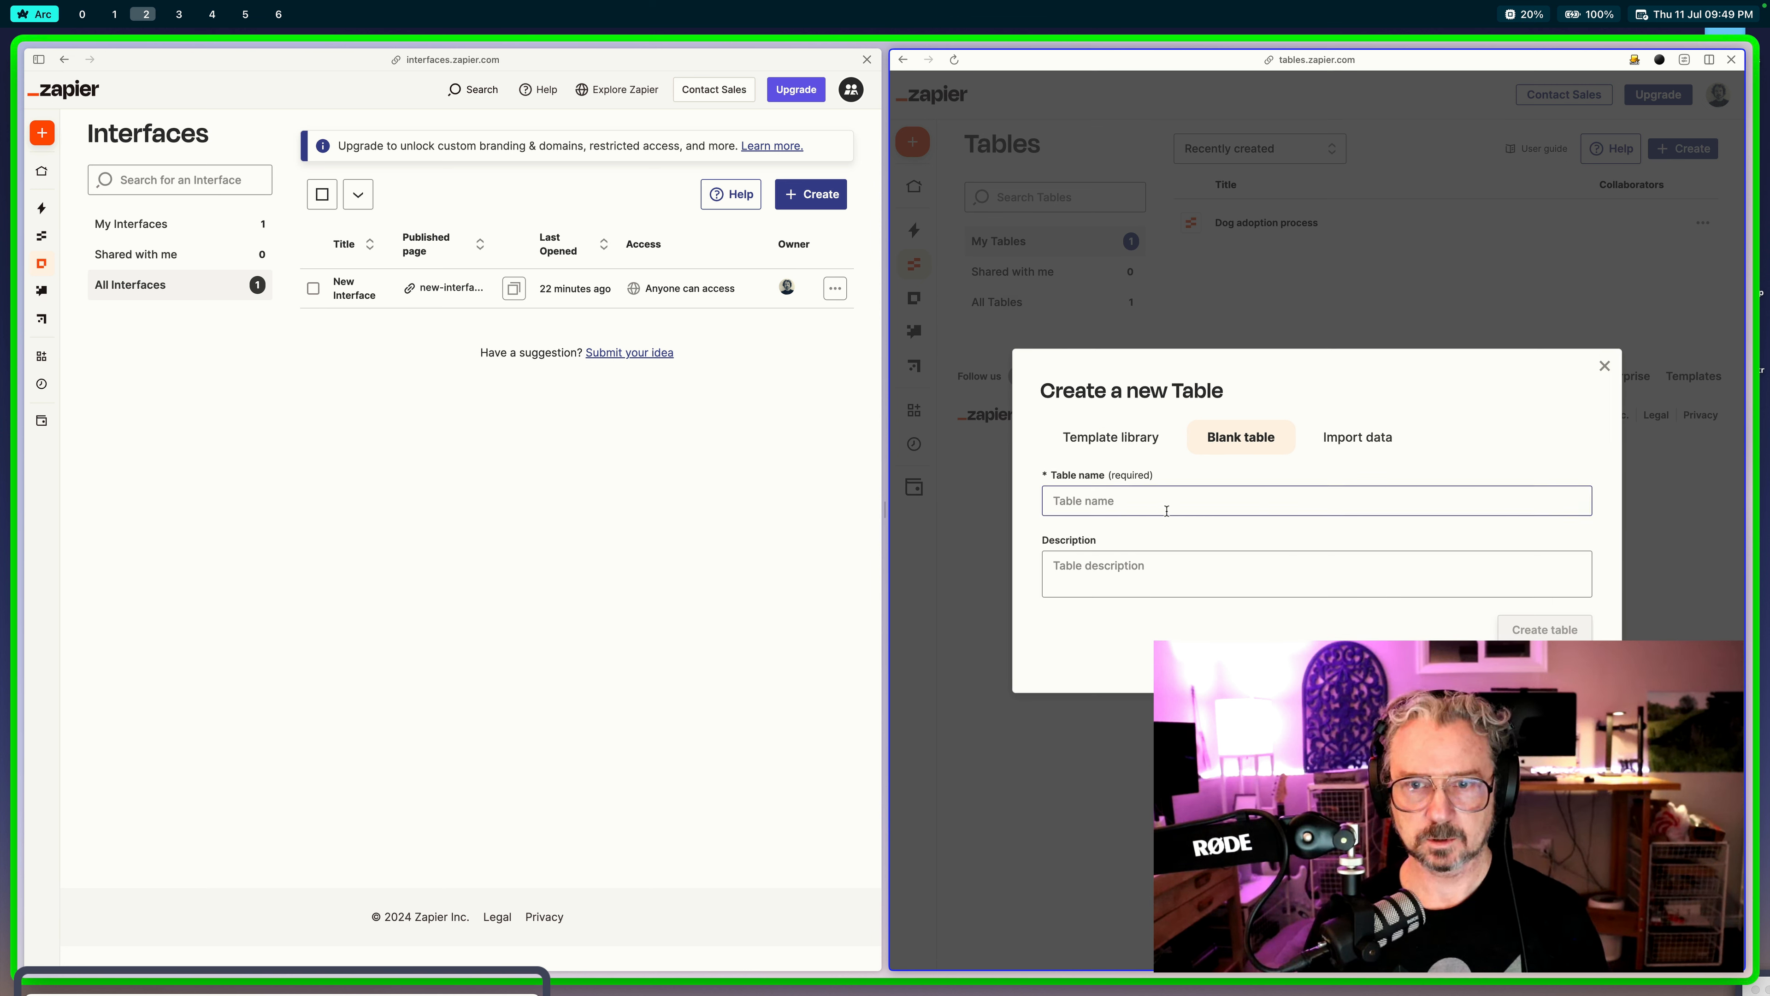
text(C)
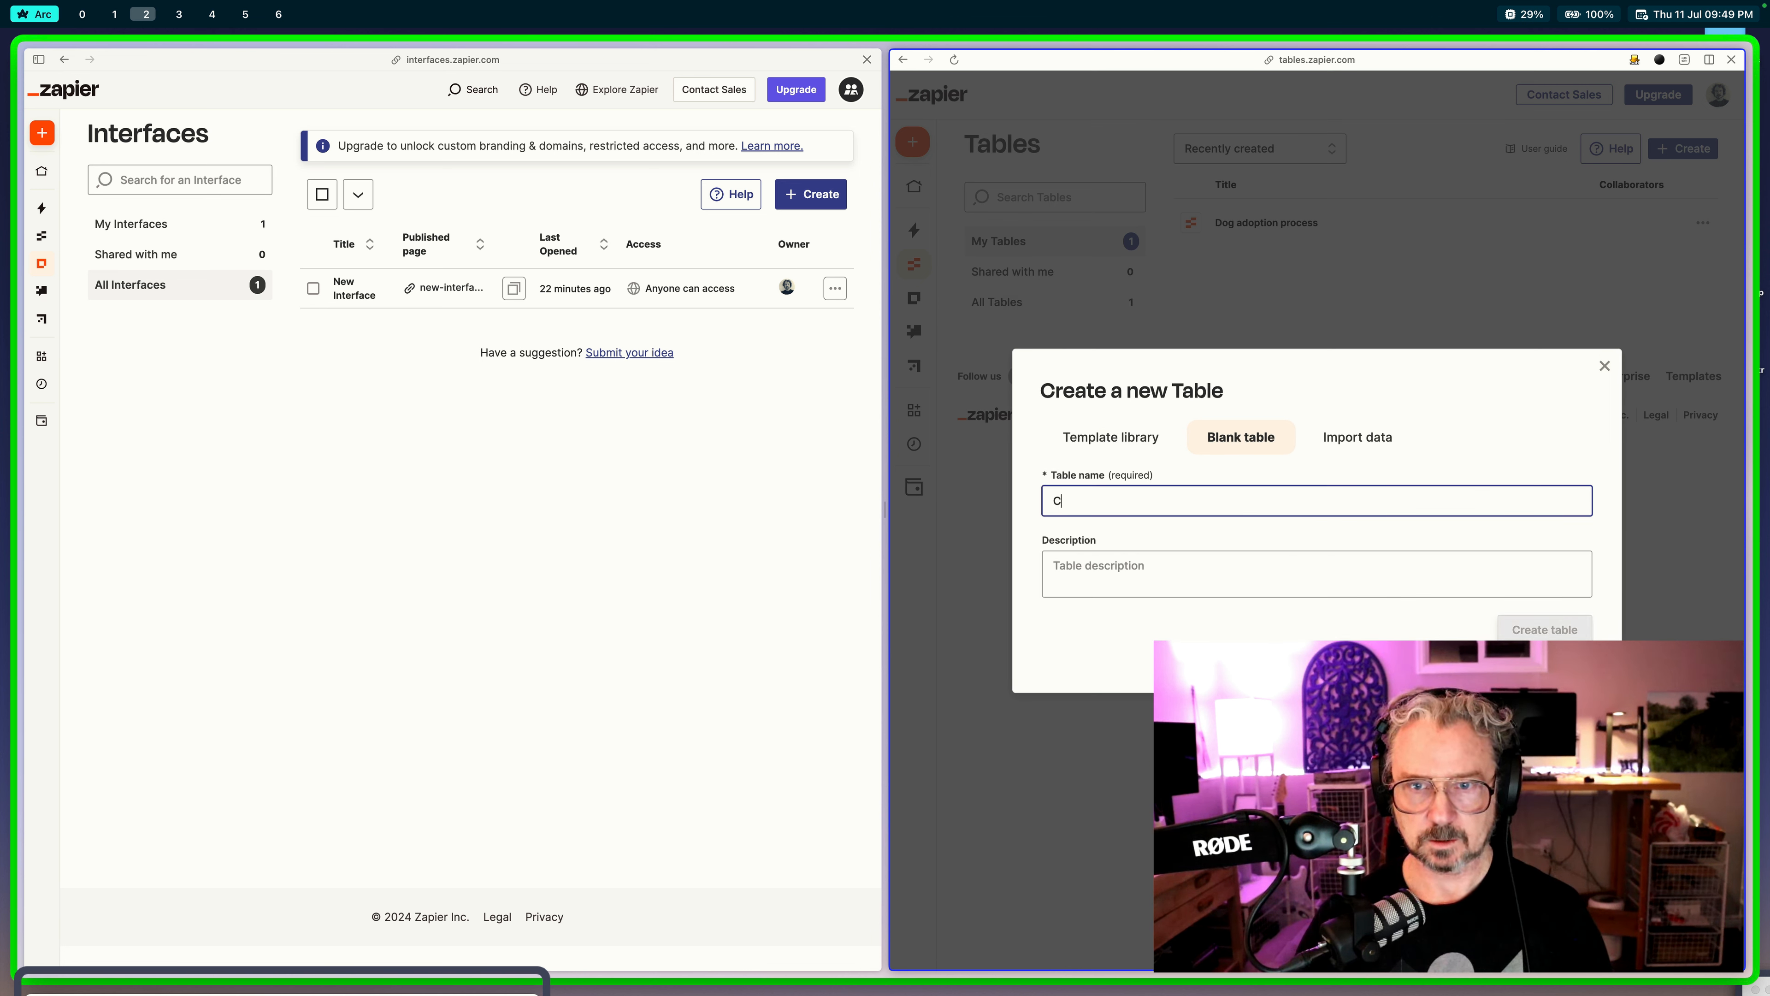
text(at adop)
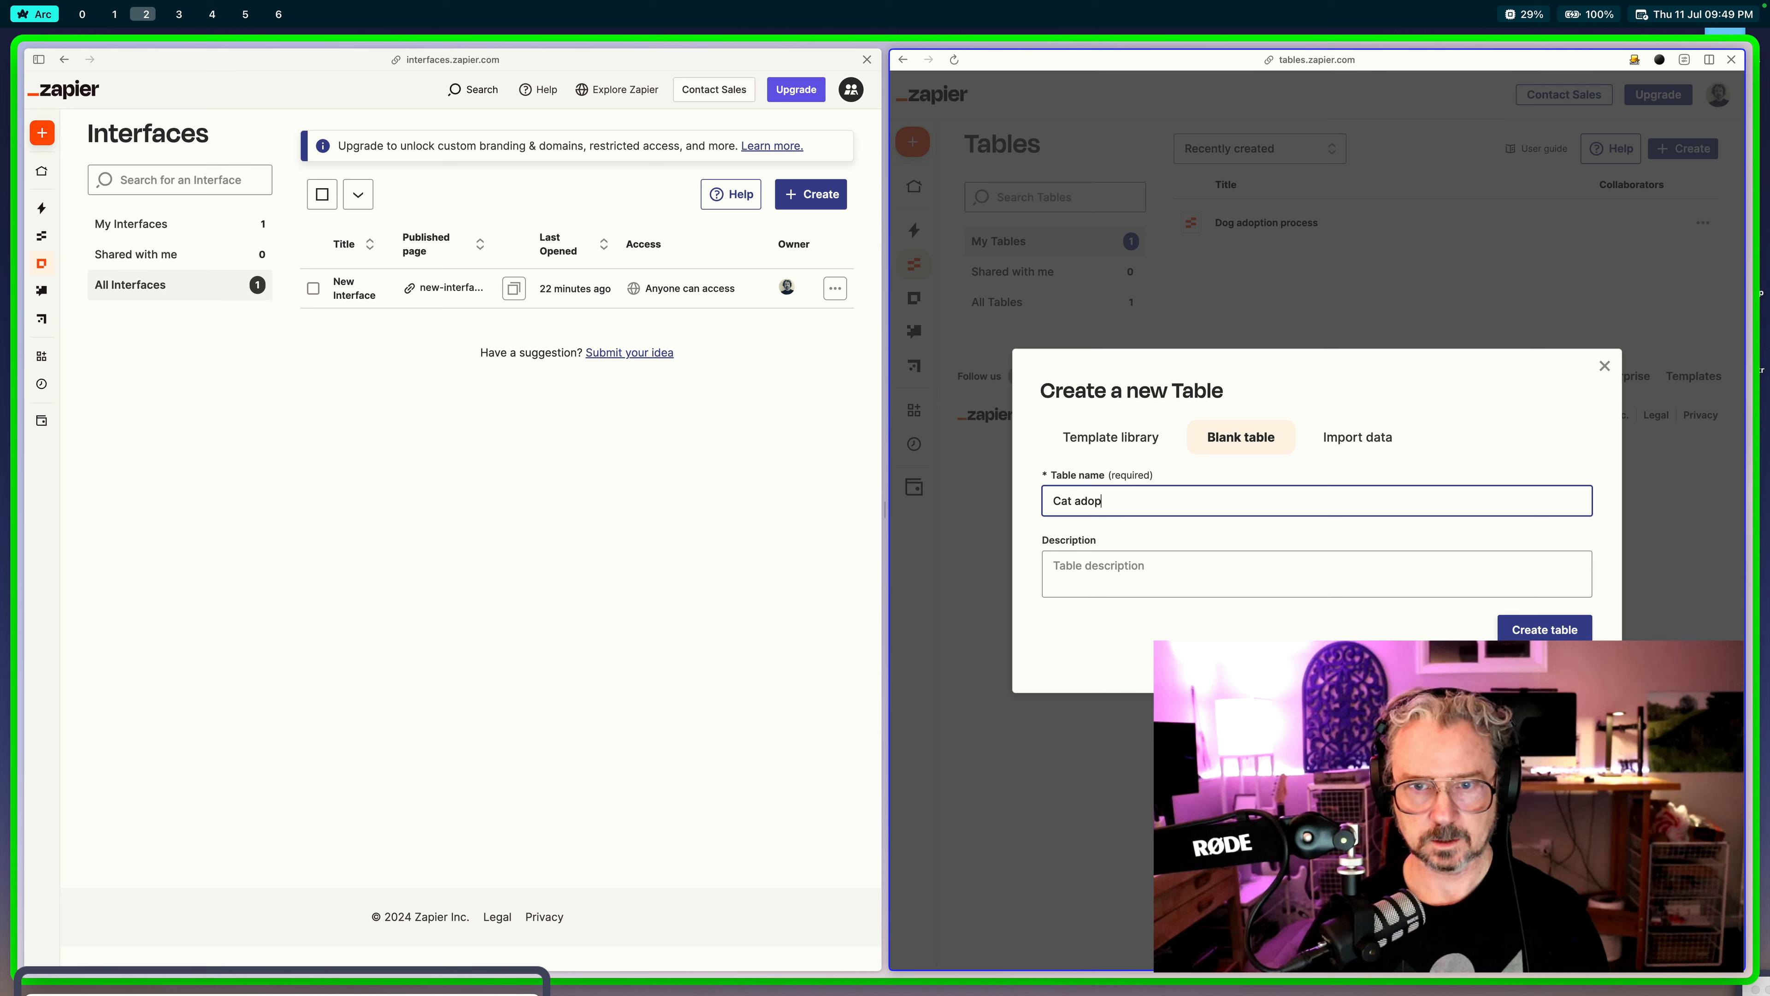
text(tion process)
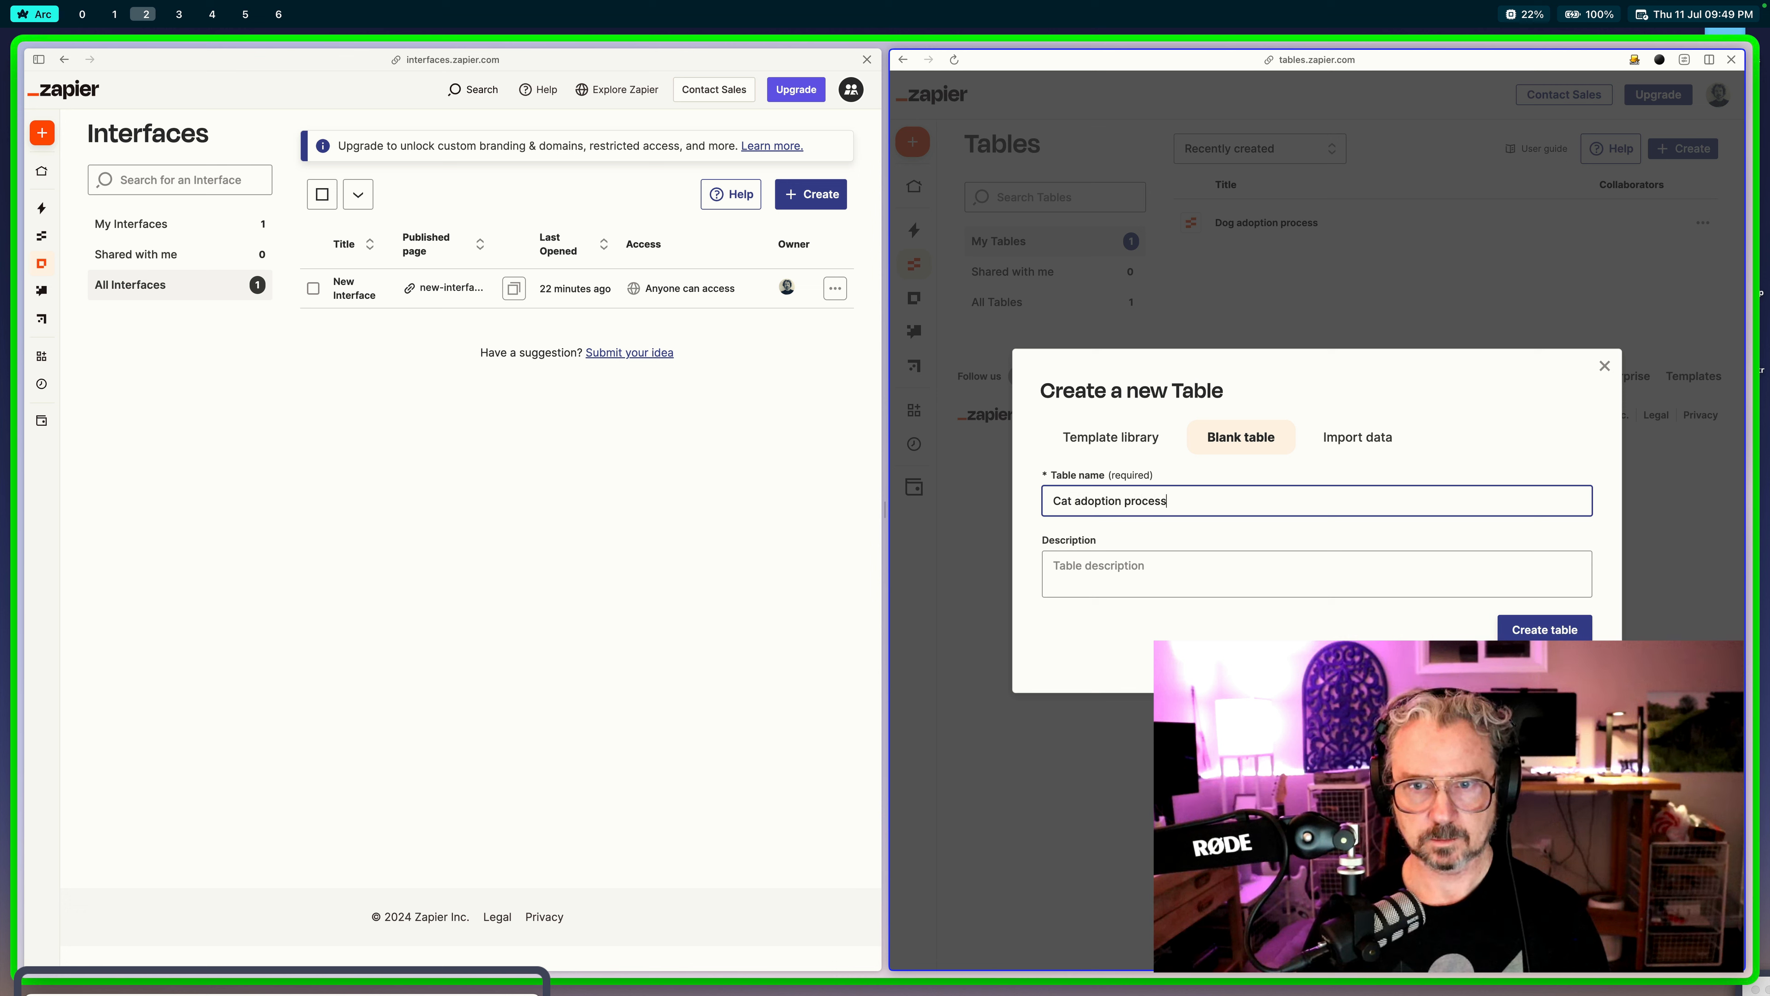
click(1564, 630)
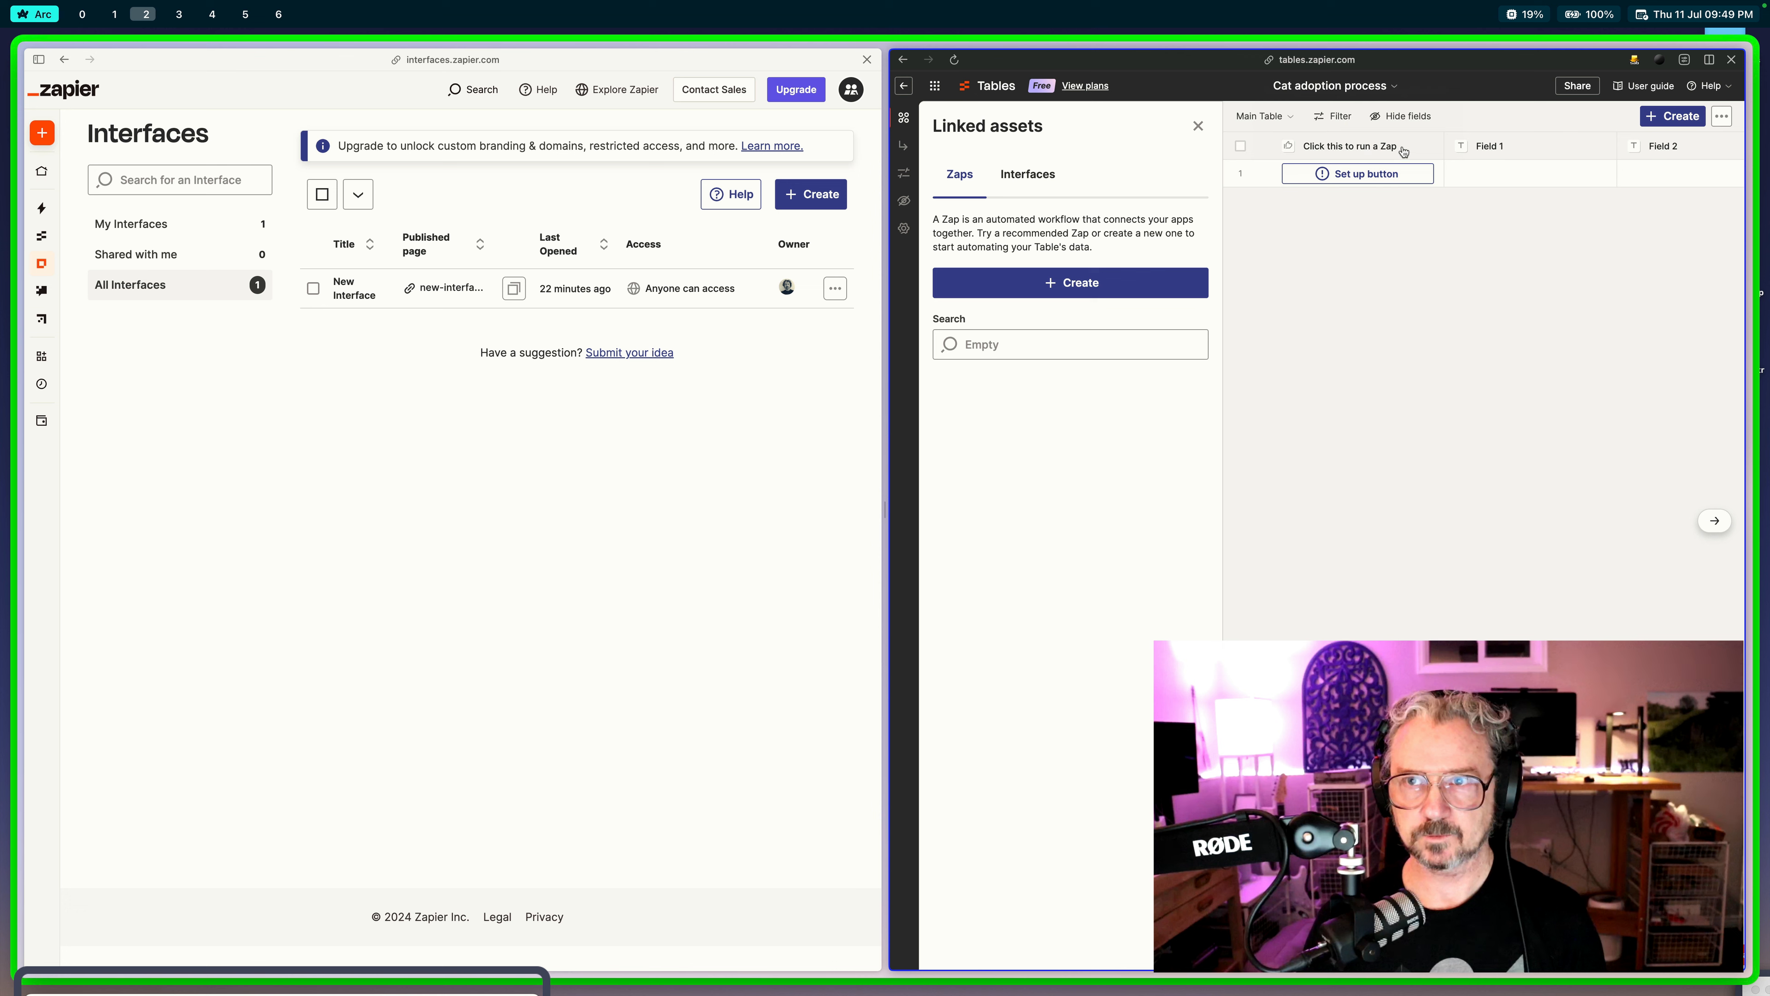
Step: Delete the "Click this to run a Zap" field from the Cat adoption process table
click(1418, 151)
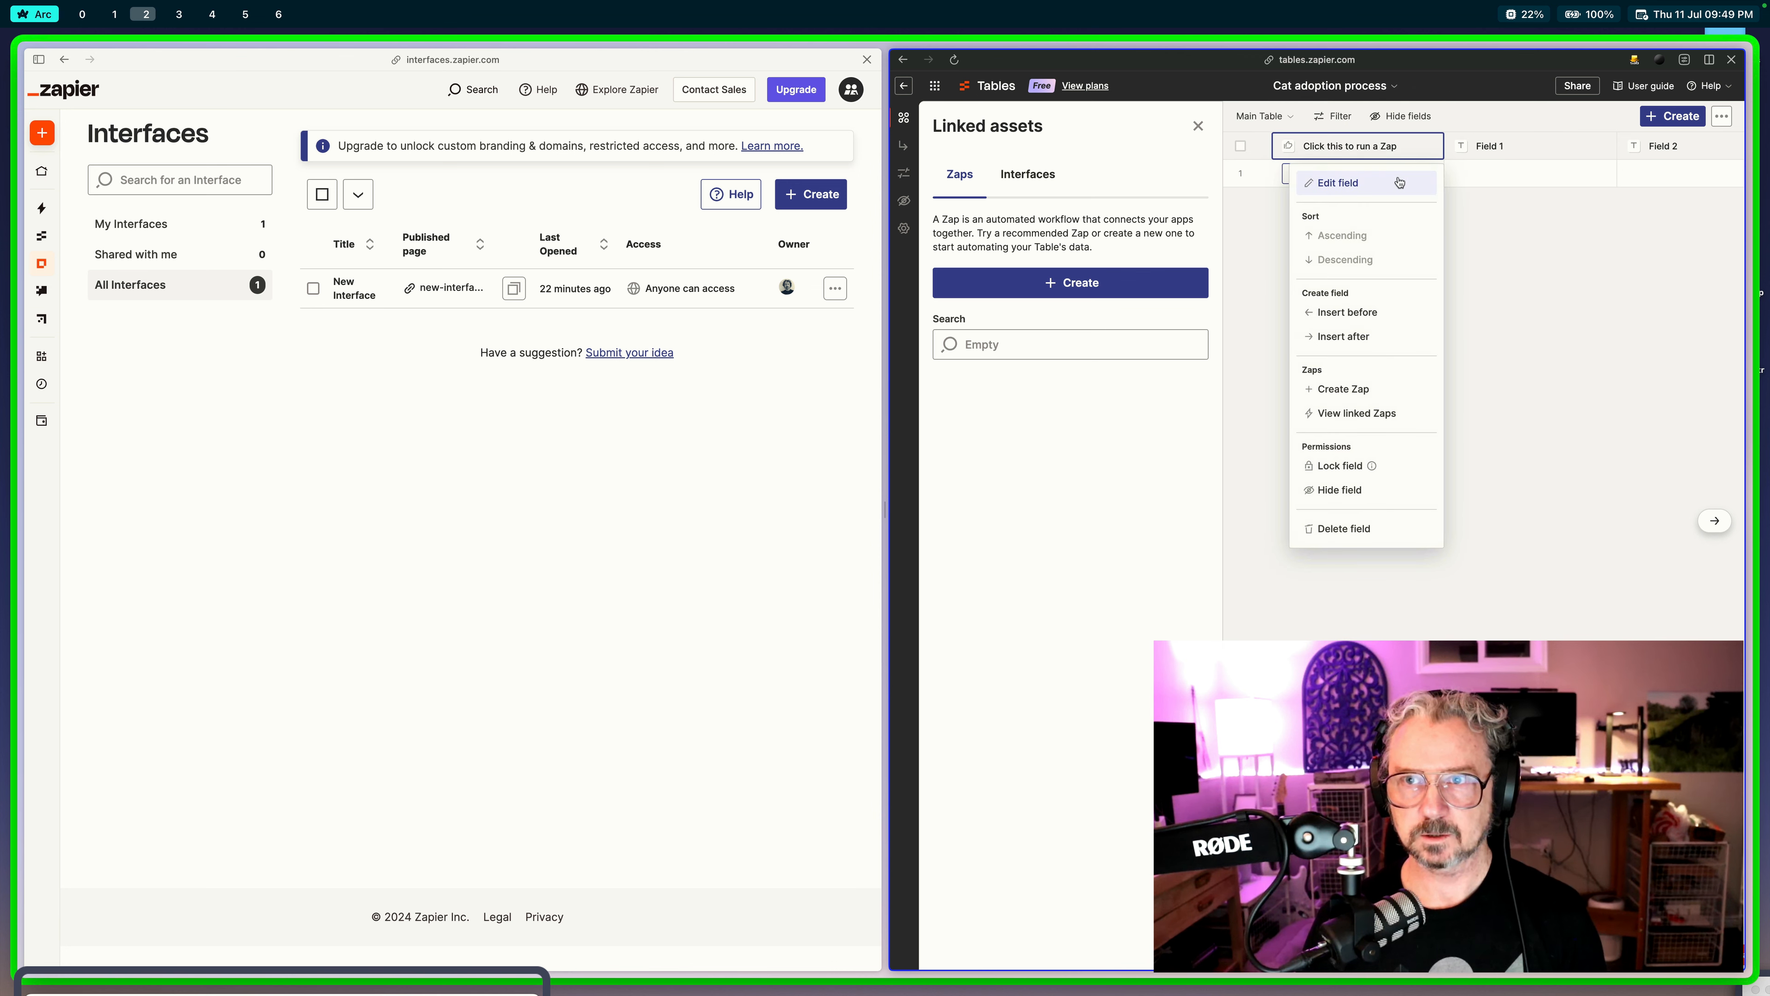
click(1374, 535)
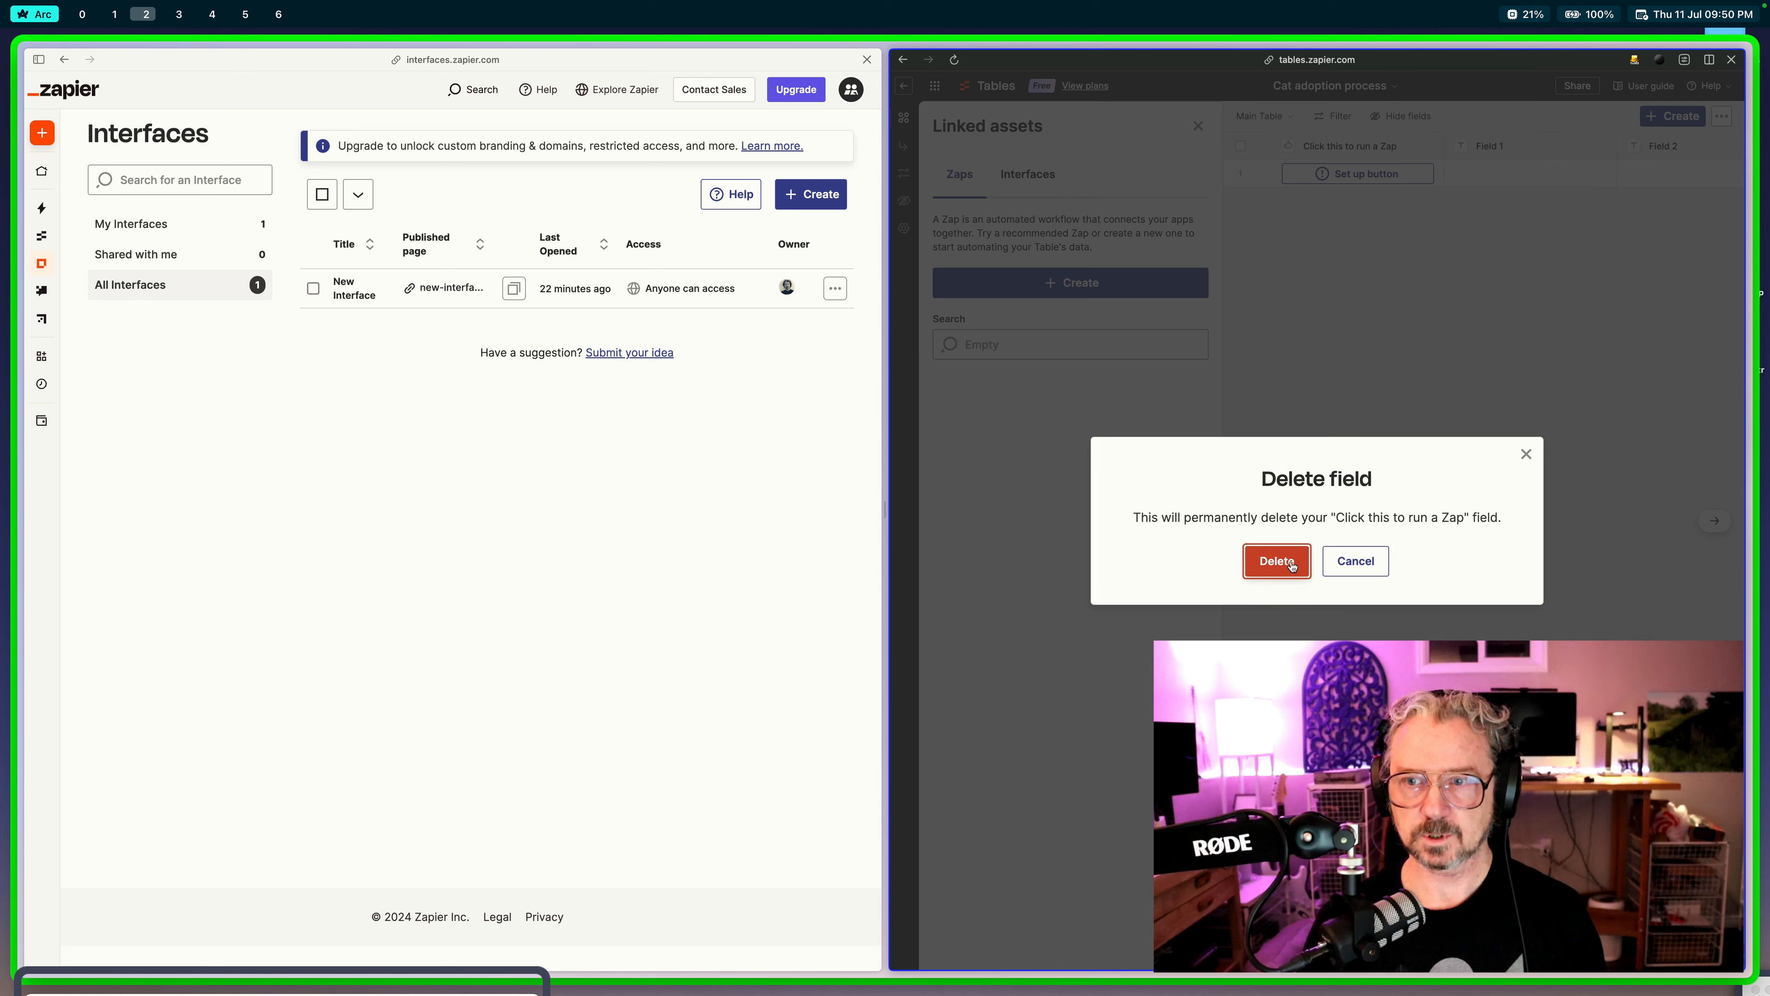
click(1277, 562)
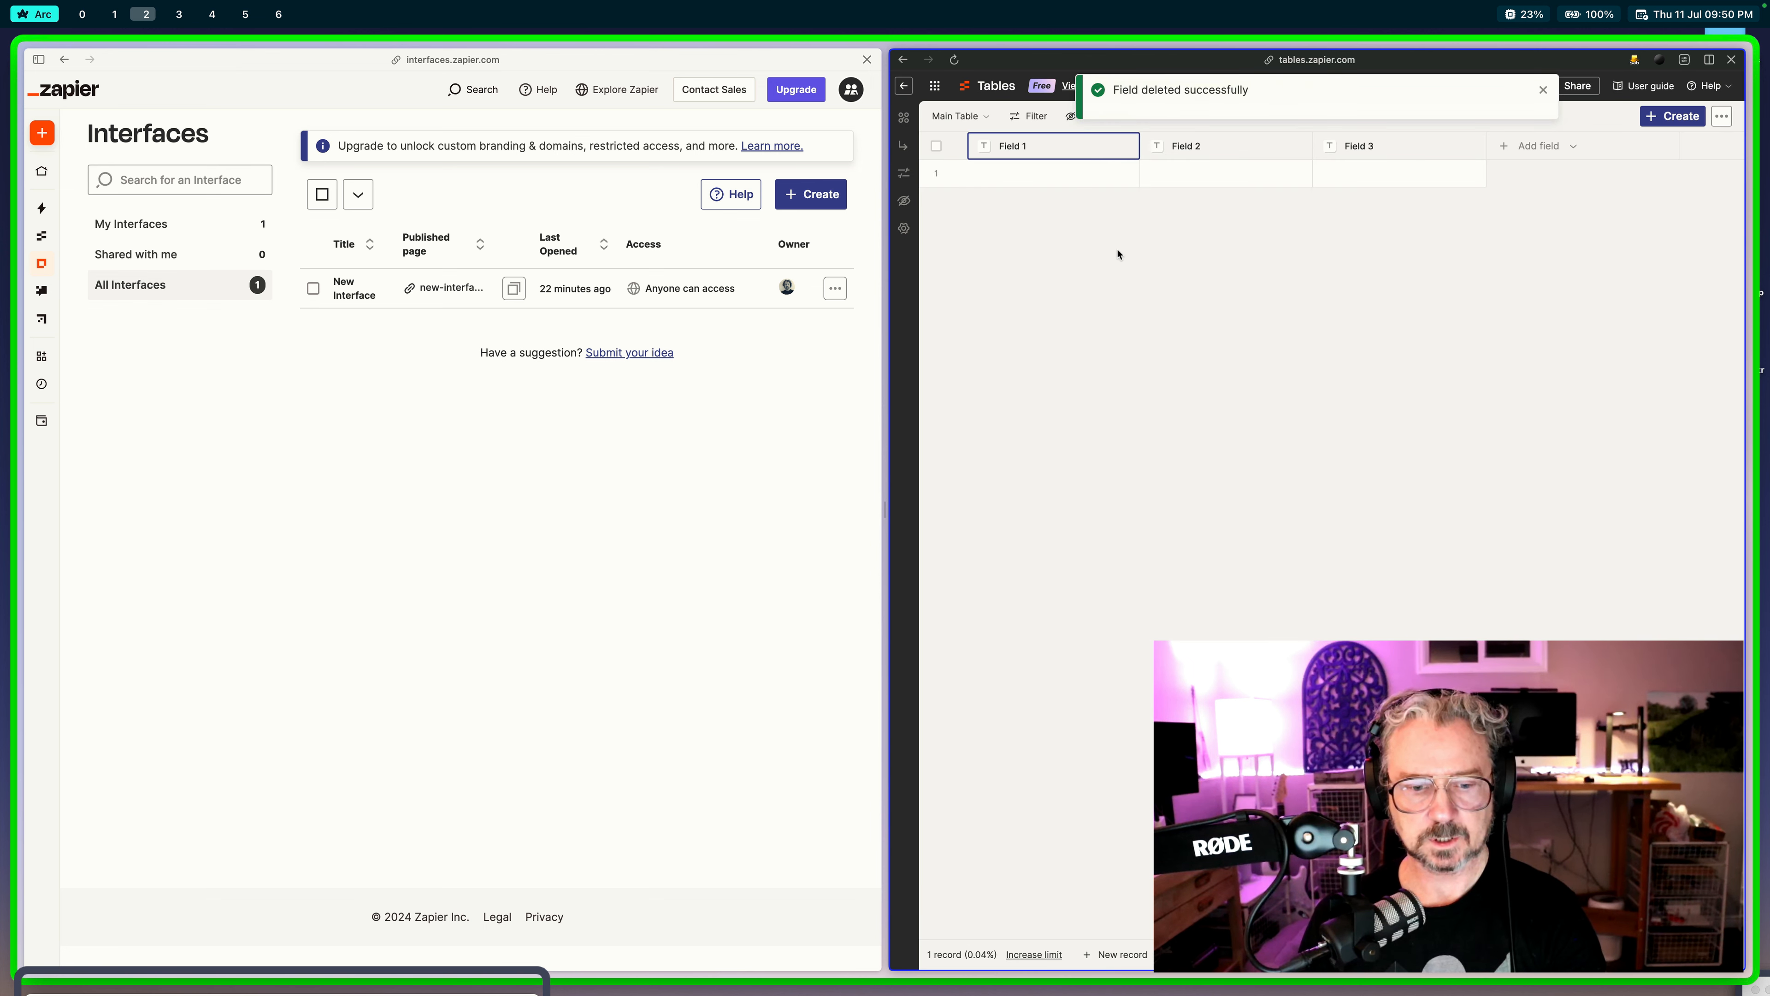
Step: Rename Field 1 of the Cat adoption process table to "To-do" and save the field
click(1118, 149)
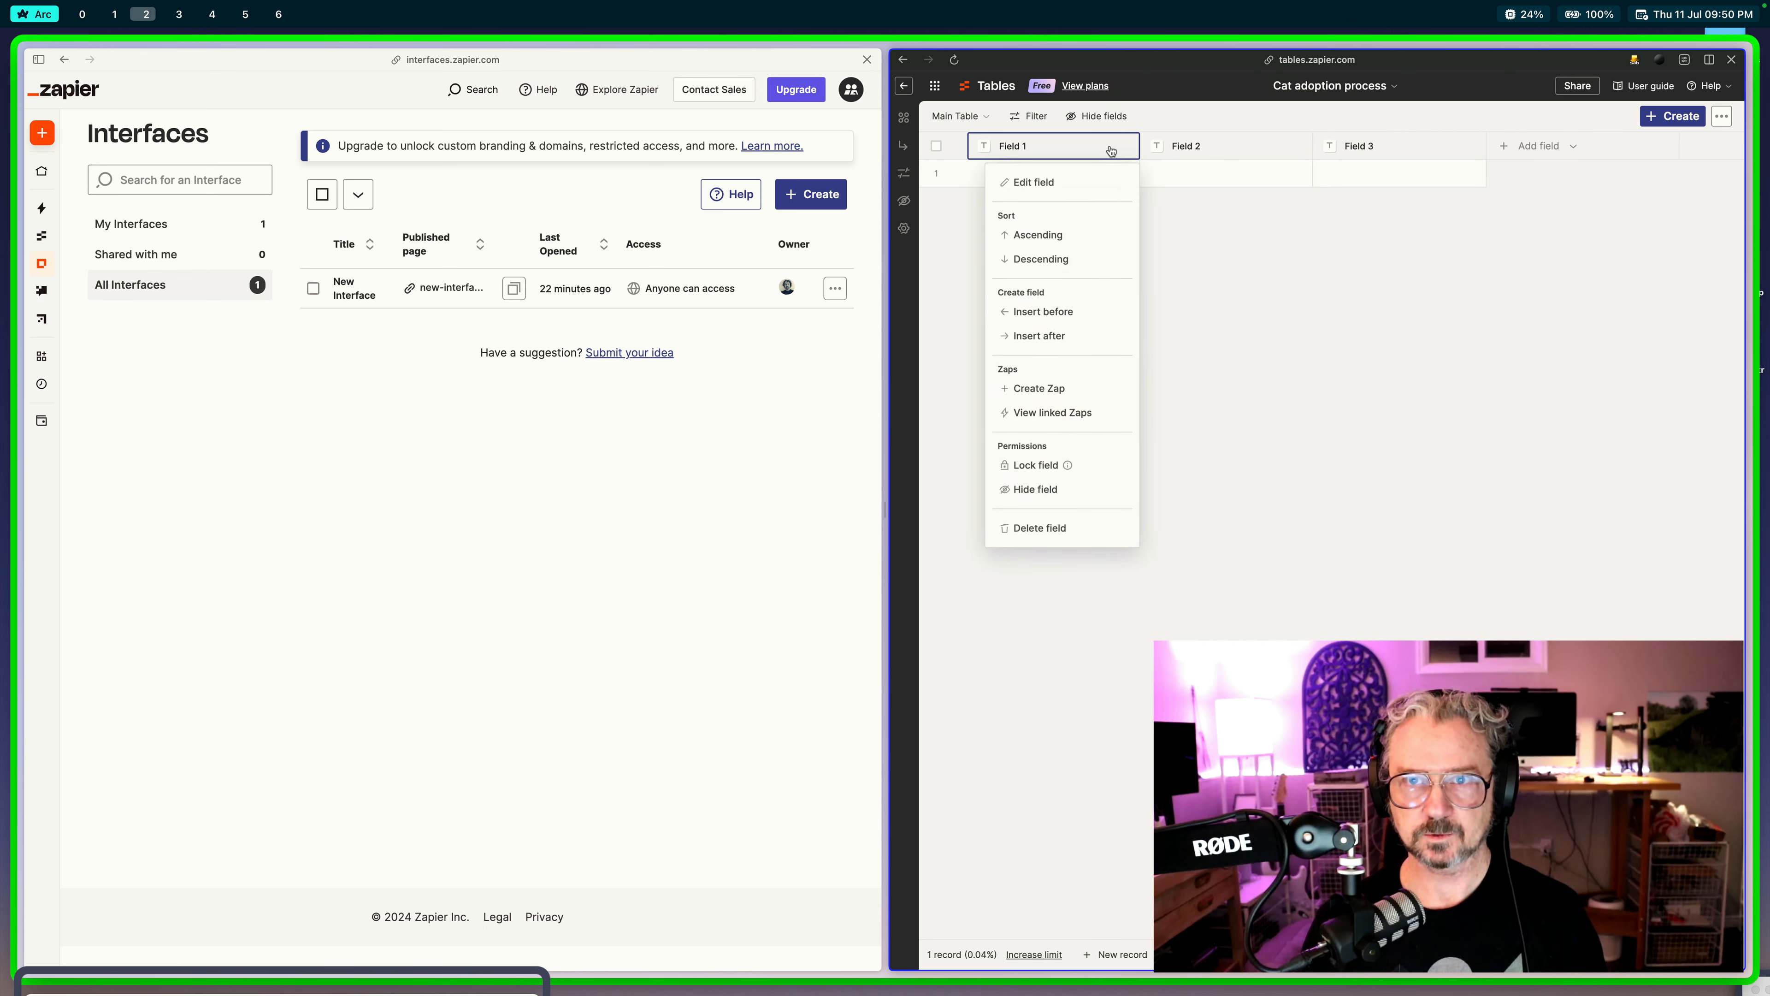
click(1091, 182)
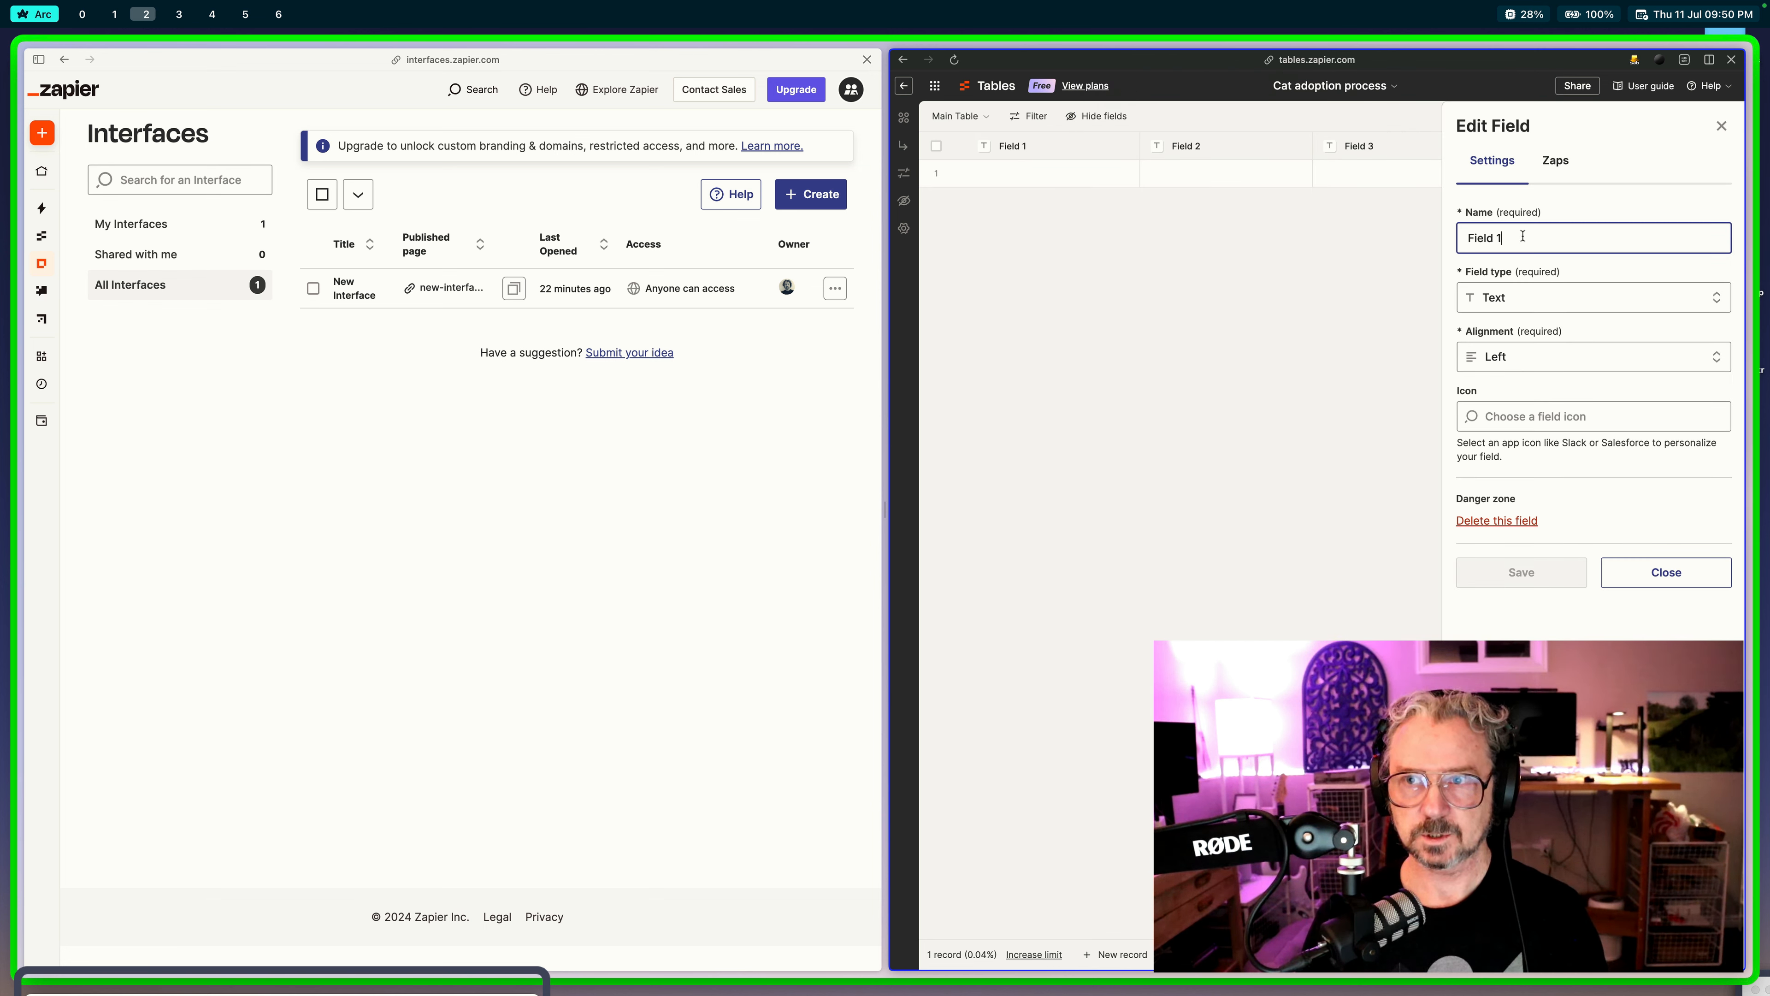
drag(1523, 236, 1464, 213)
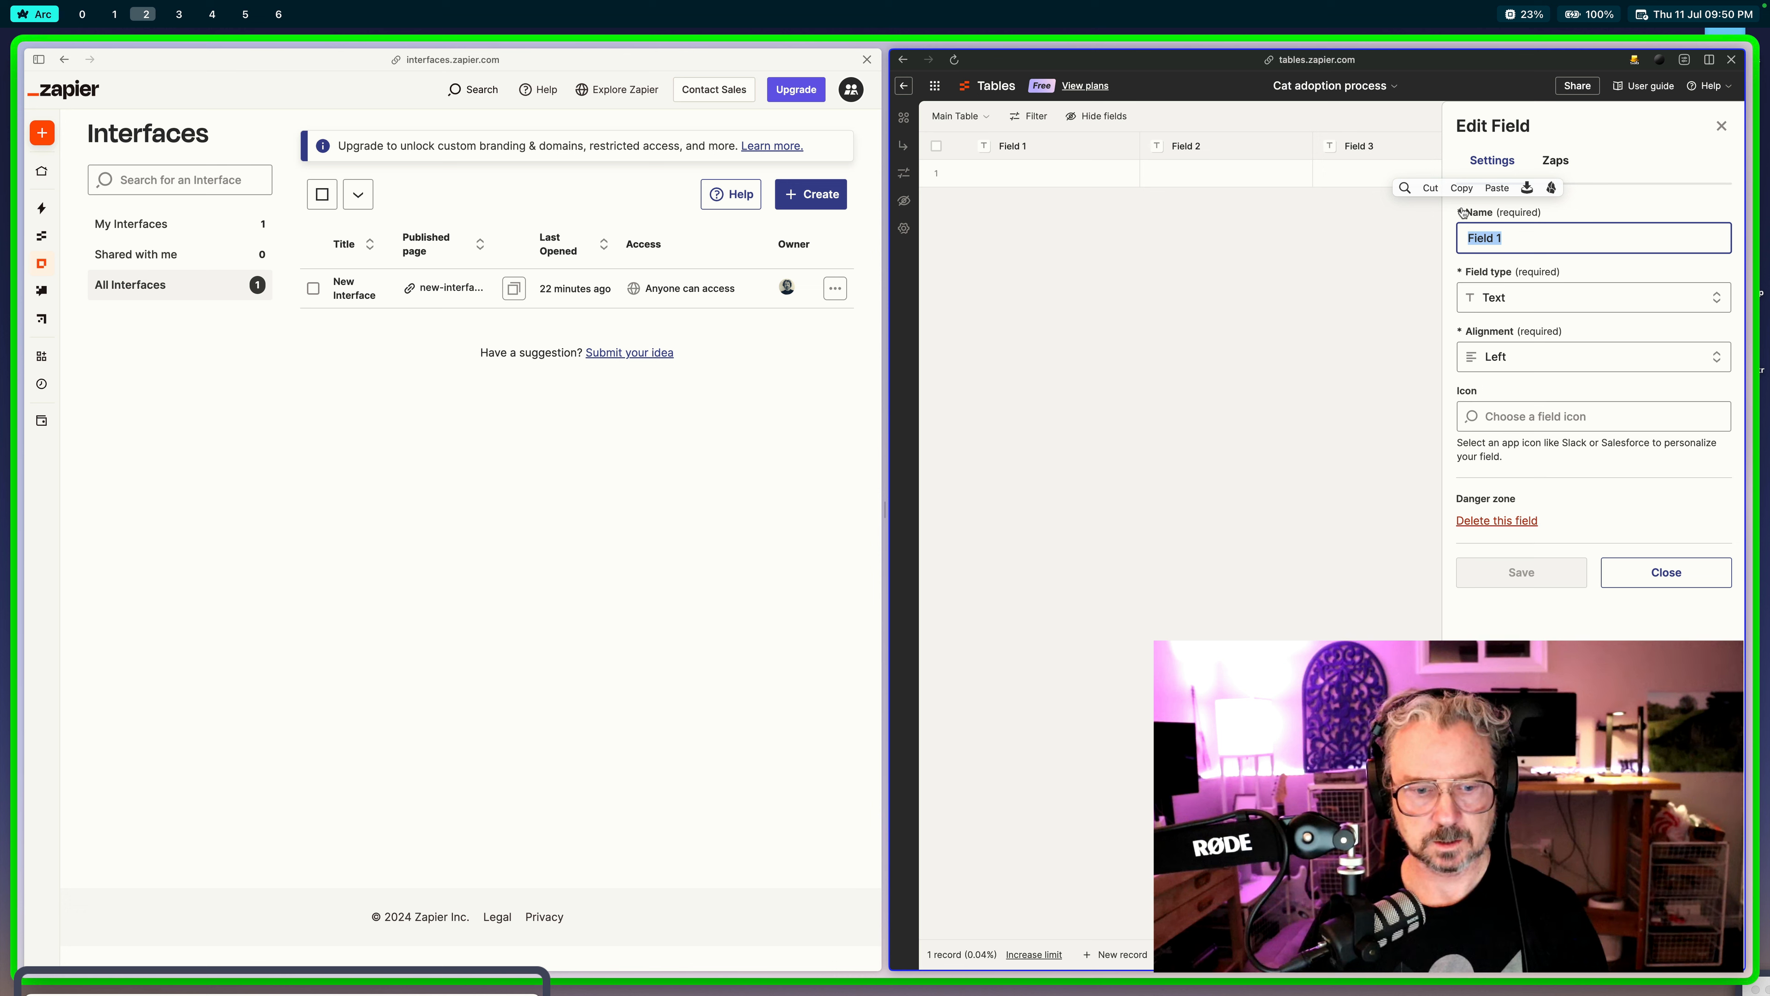
text(To-do)
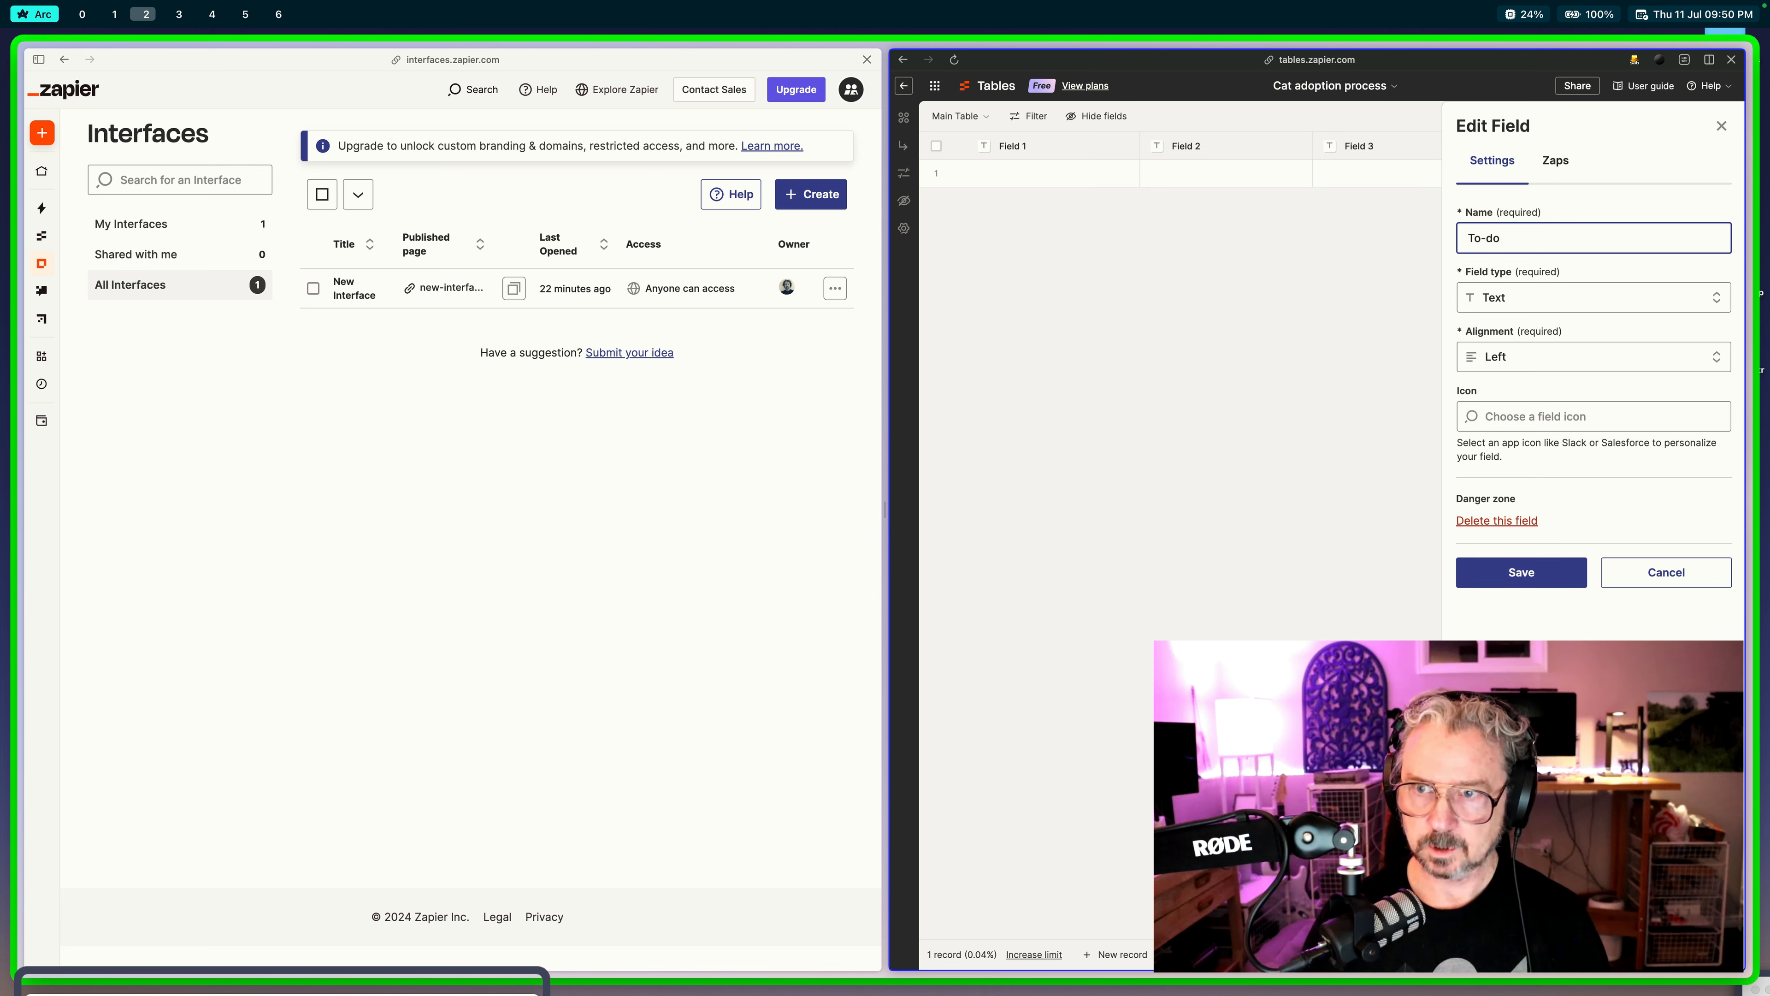
click(1521, 571)
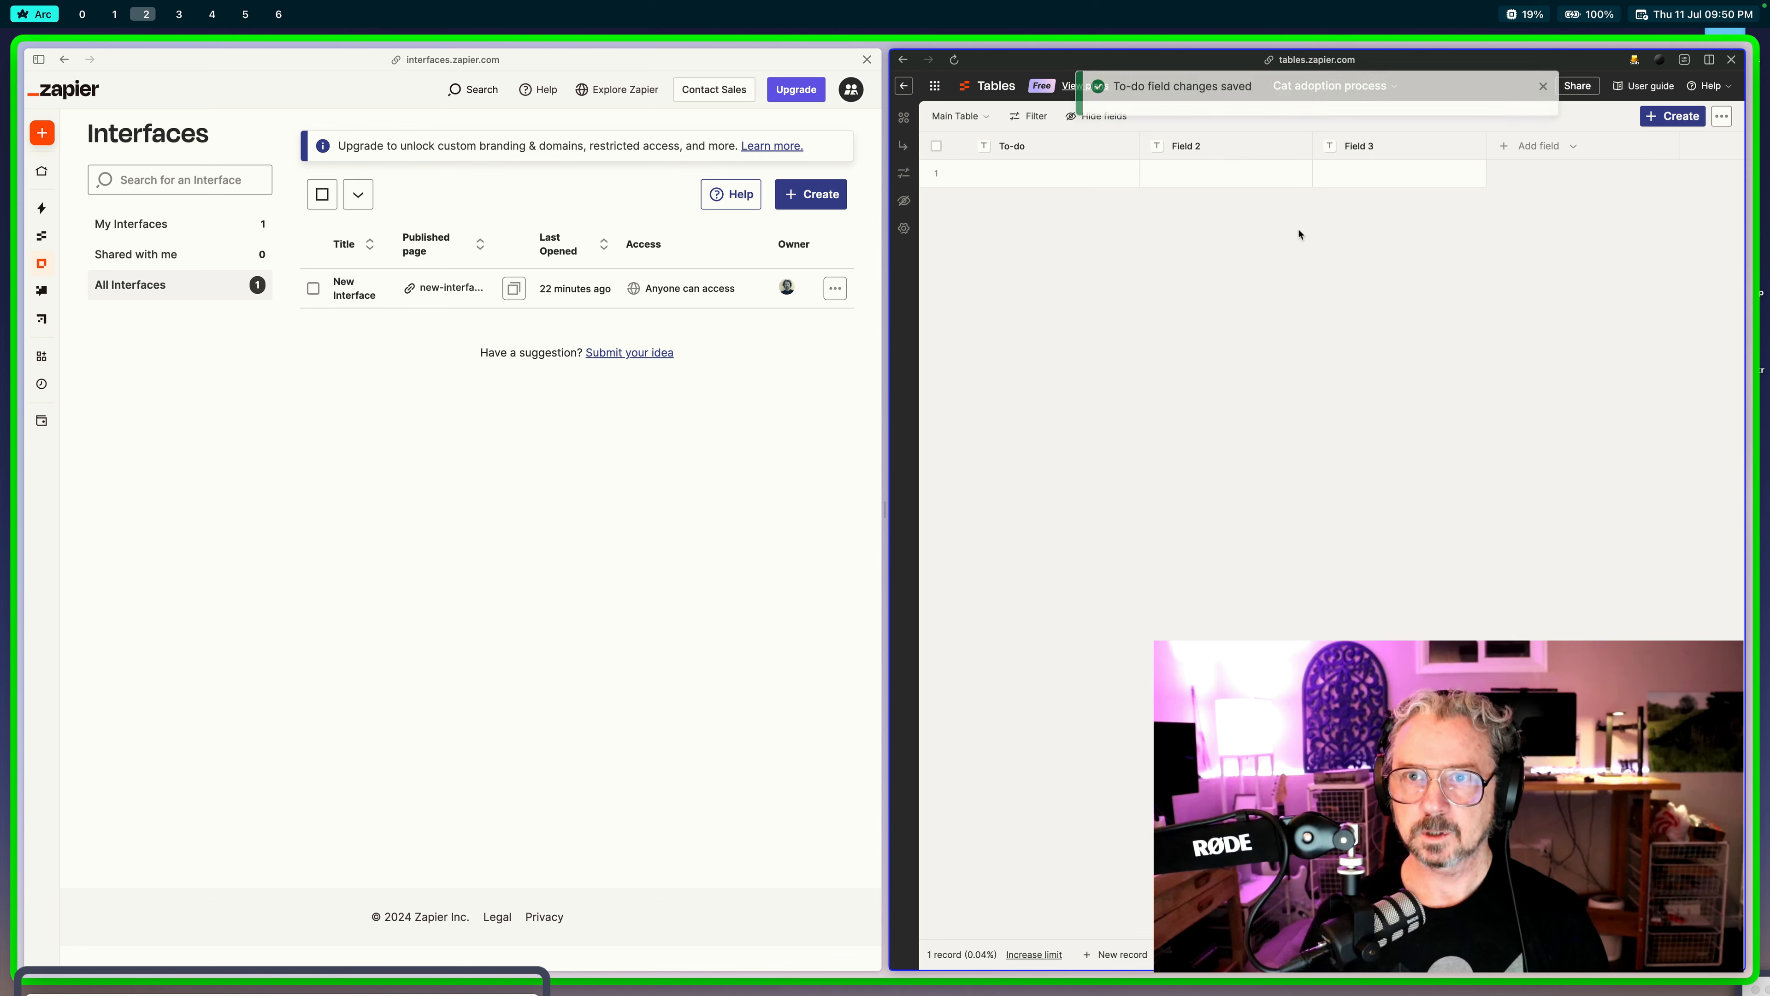
Step: Rename Field 2 to "Done?", change its field type to Checkbox, and save it
click(1281, 148)
click(1273, 179)
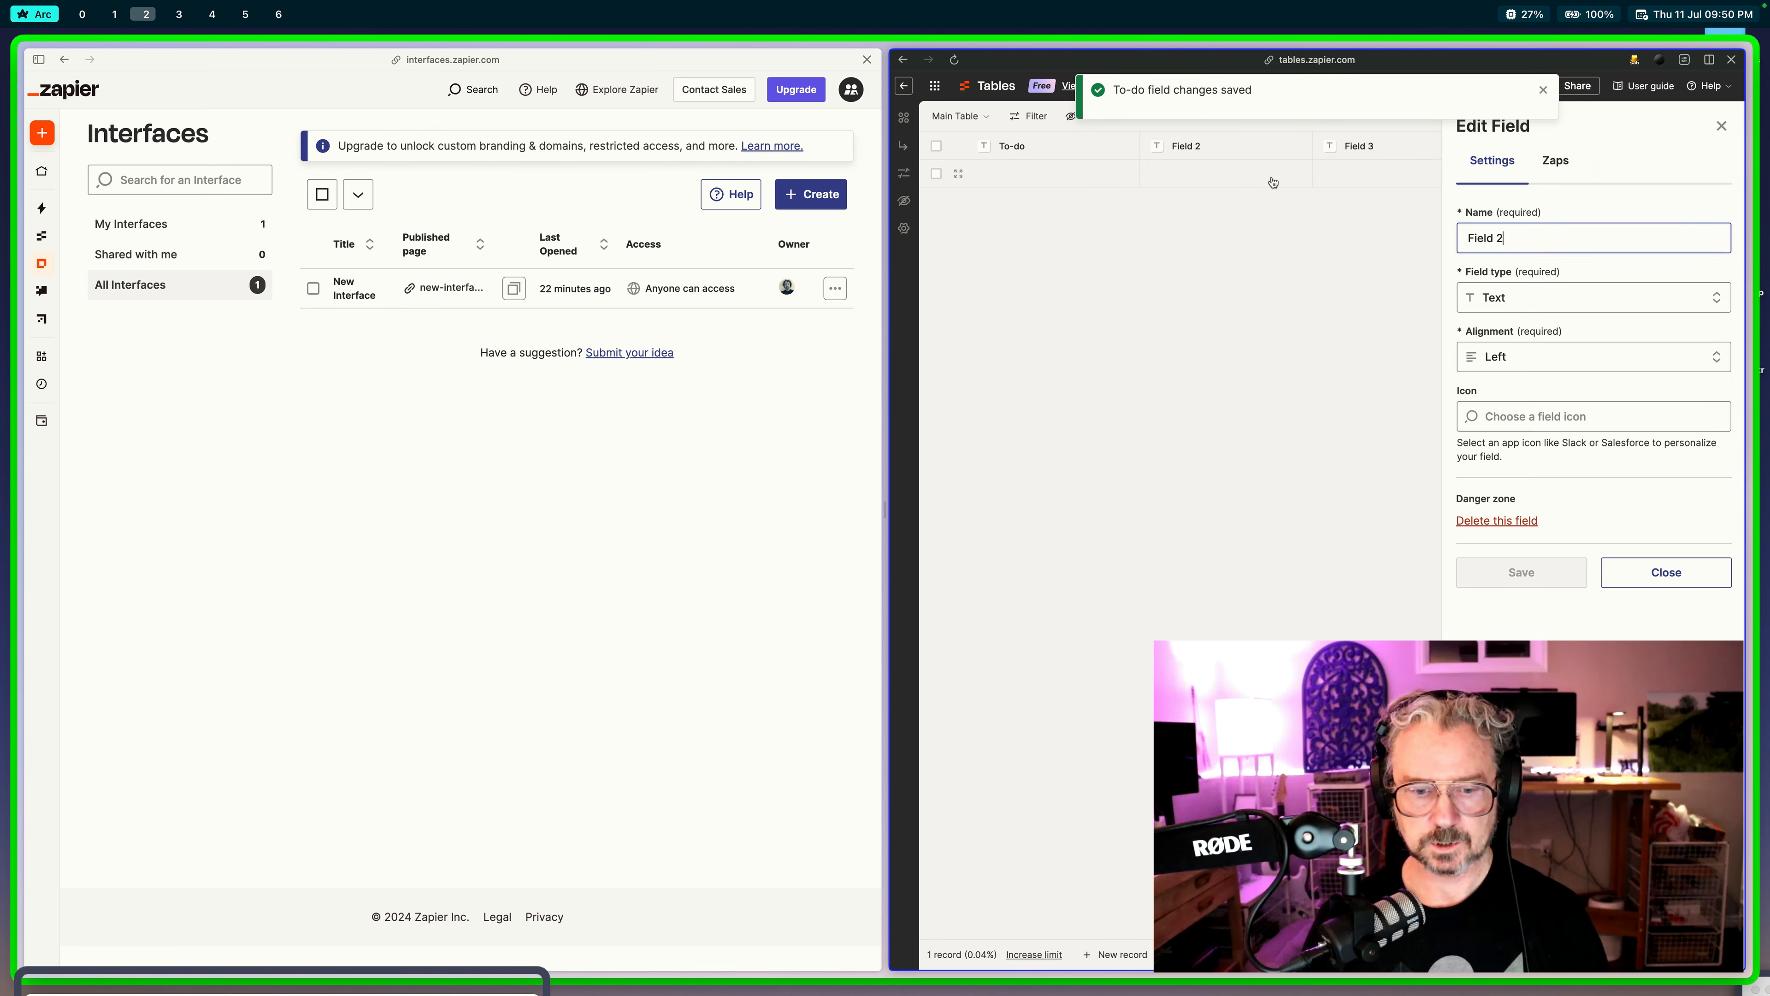
triple_click(1469, 248)
text(Done?)
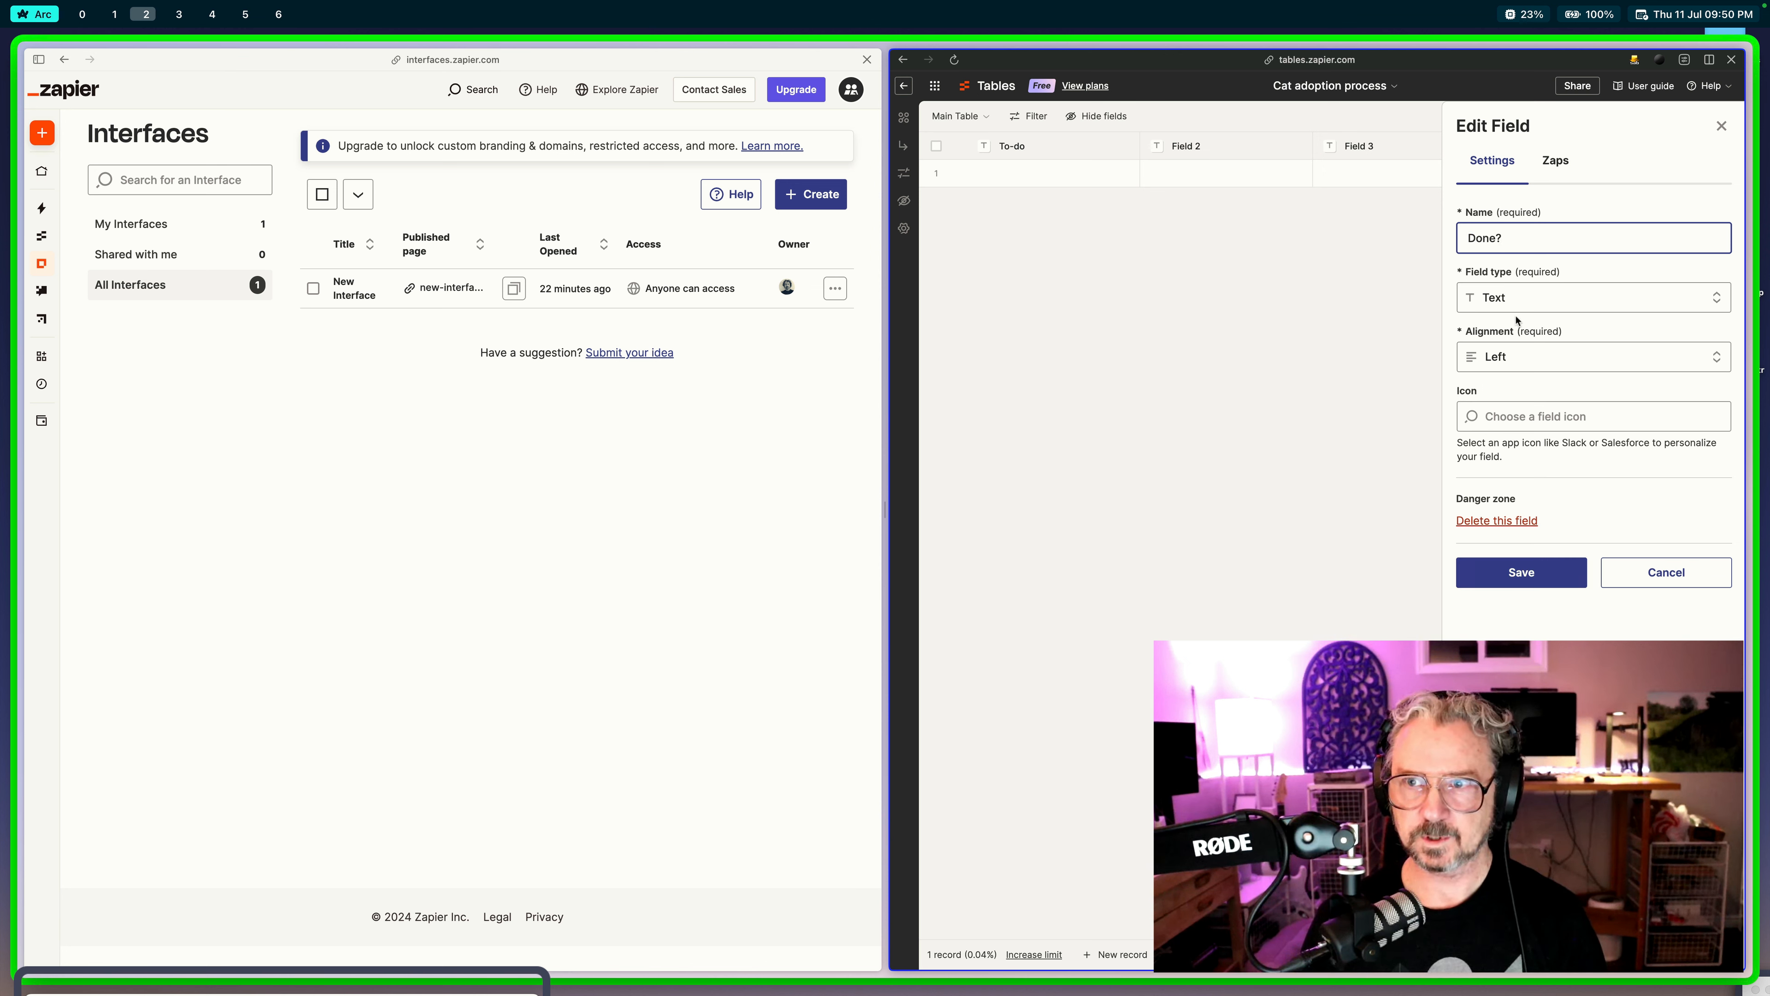
click(1513, 301)
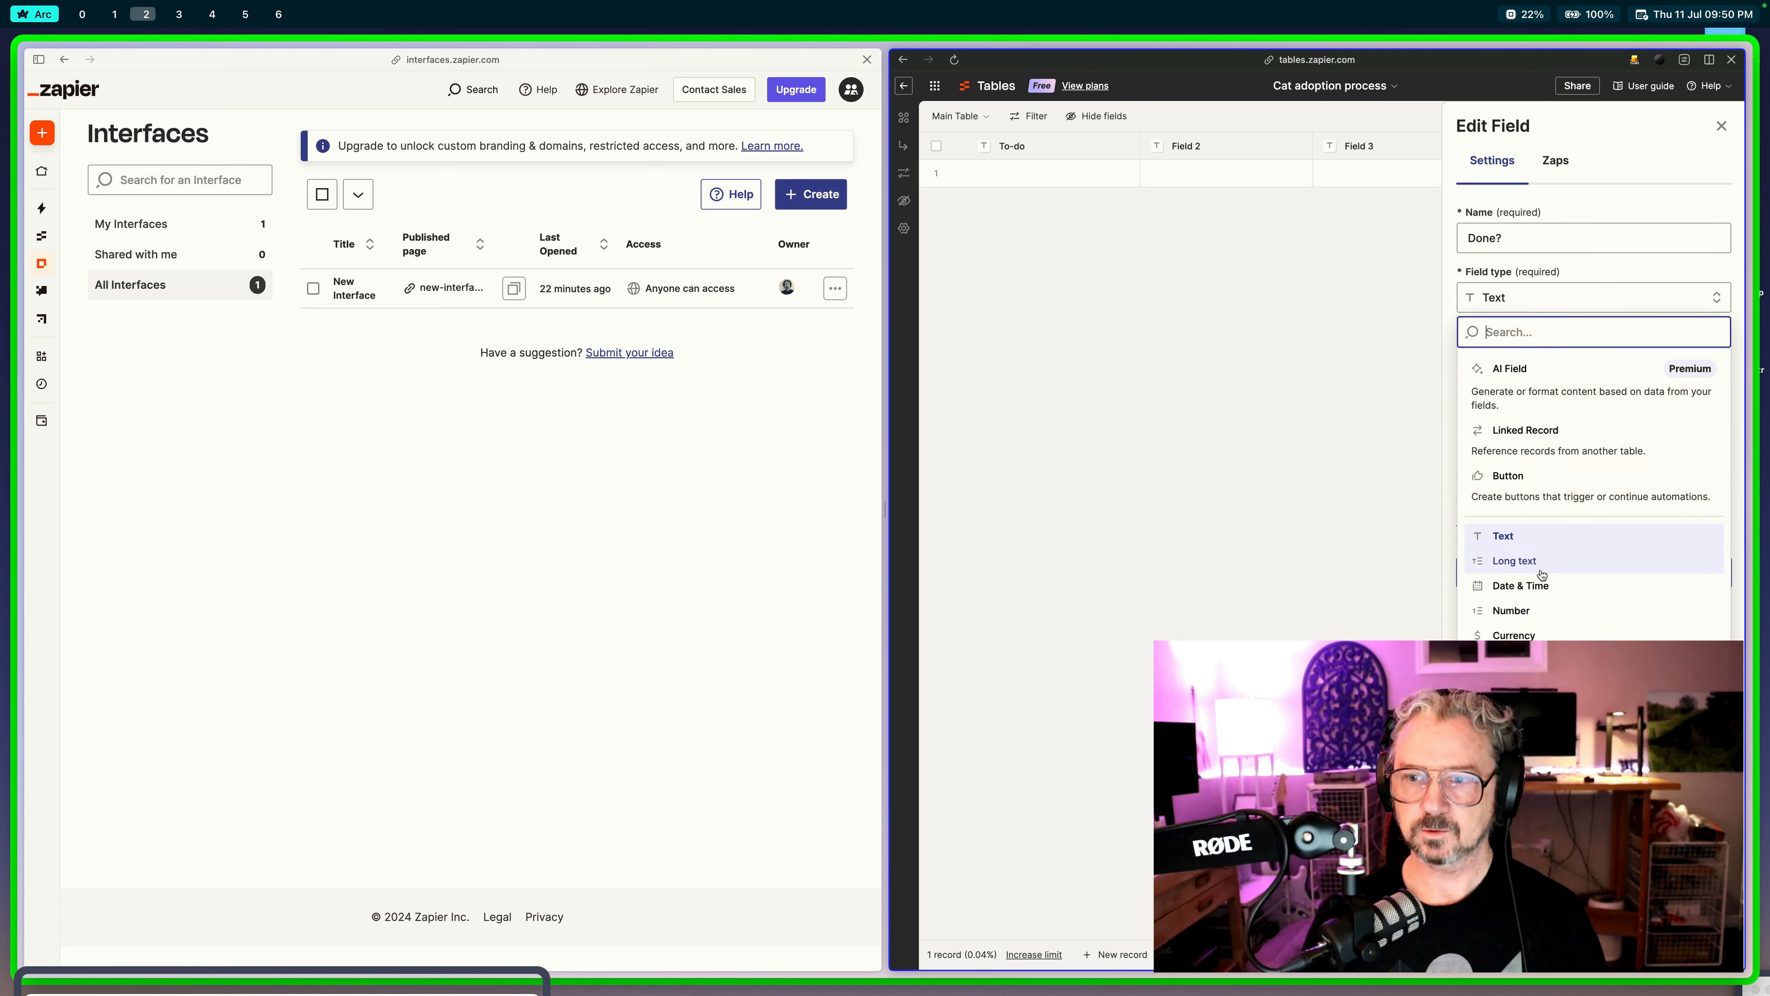
click(1549, 663)
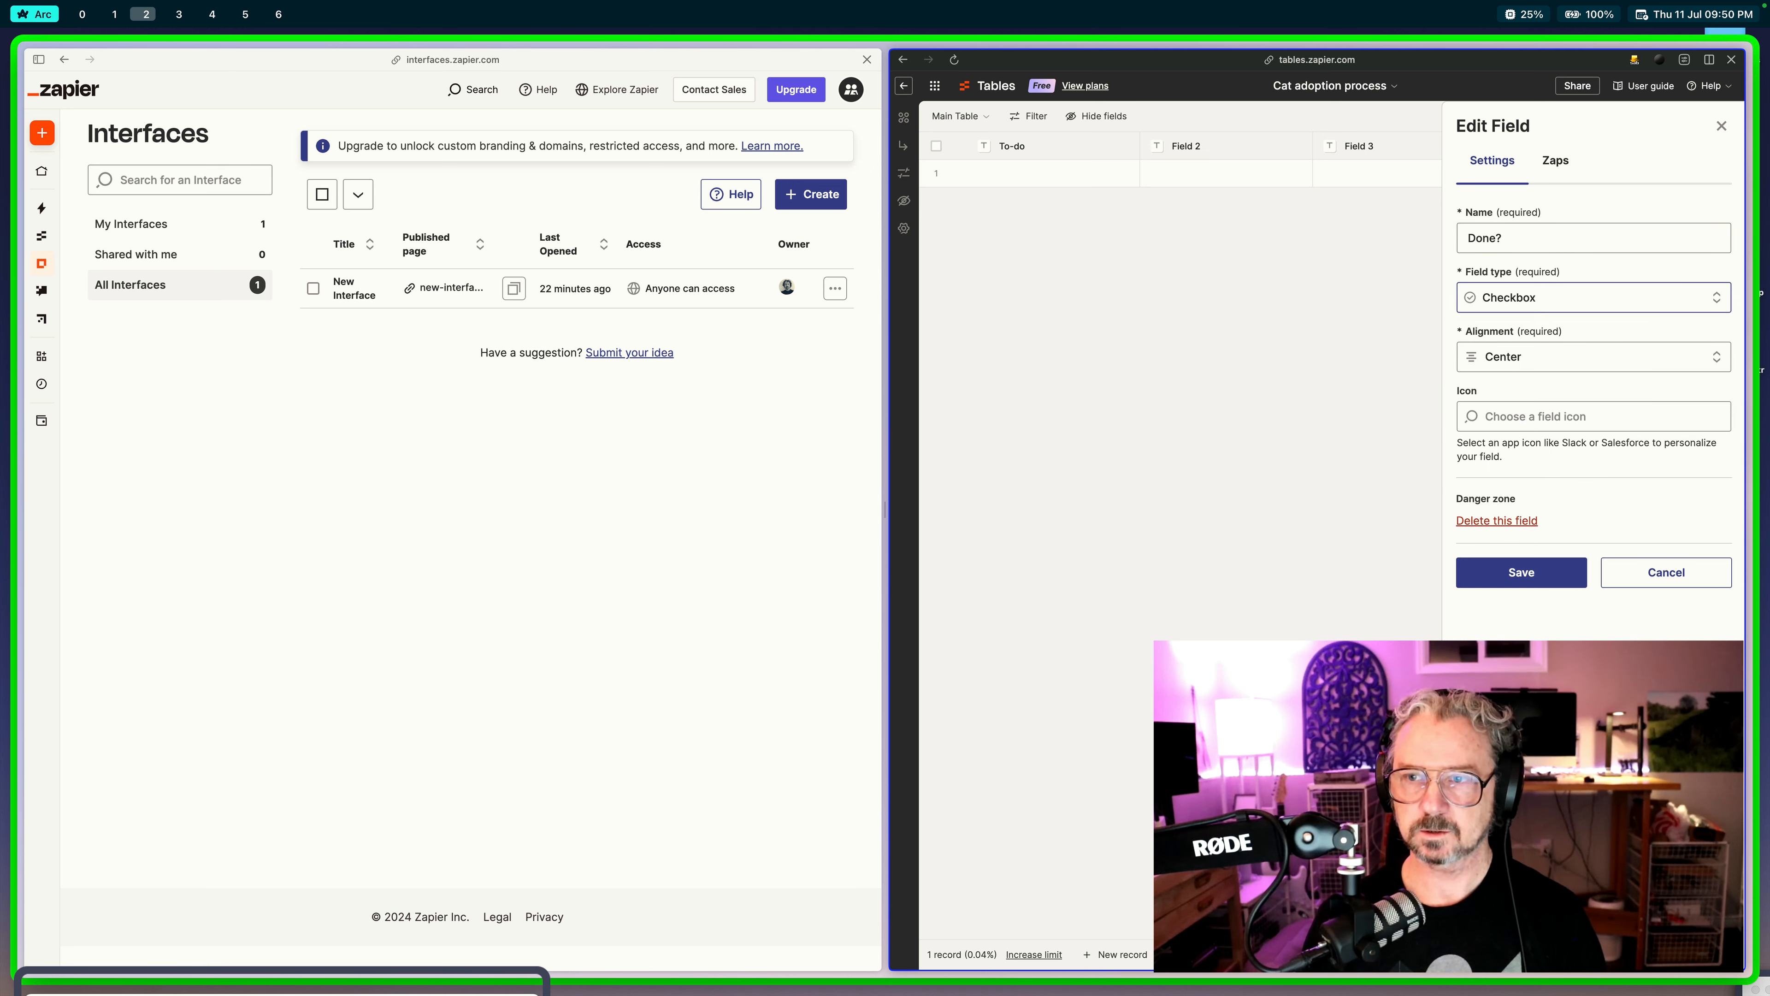
click(1518, 573)
Step: Rename Field 3 to "Priority" and change its field type to Dropdown
click(1401, 157)
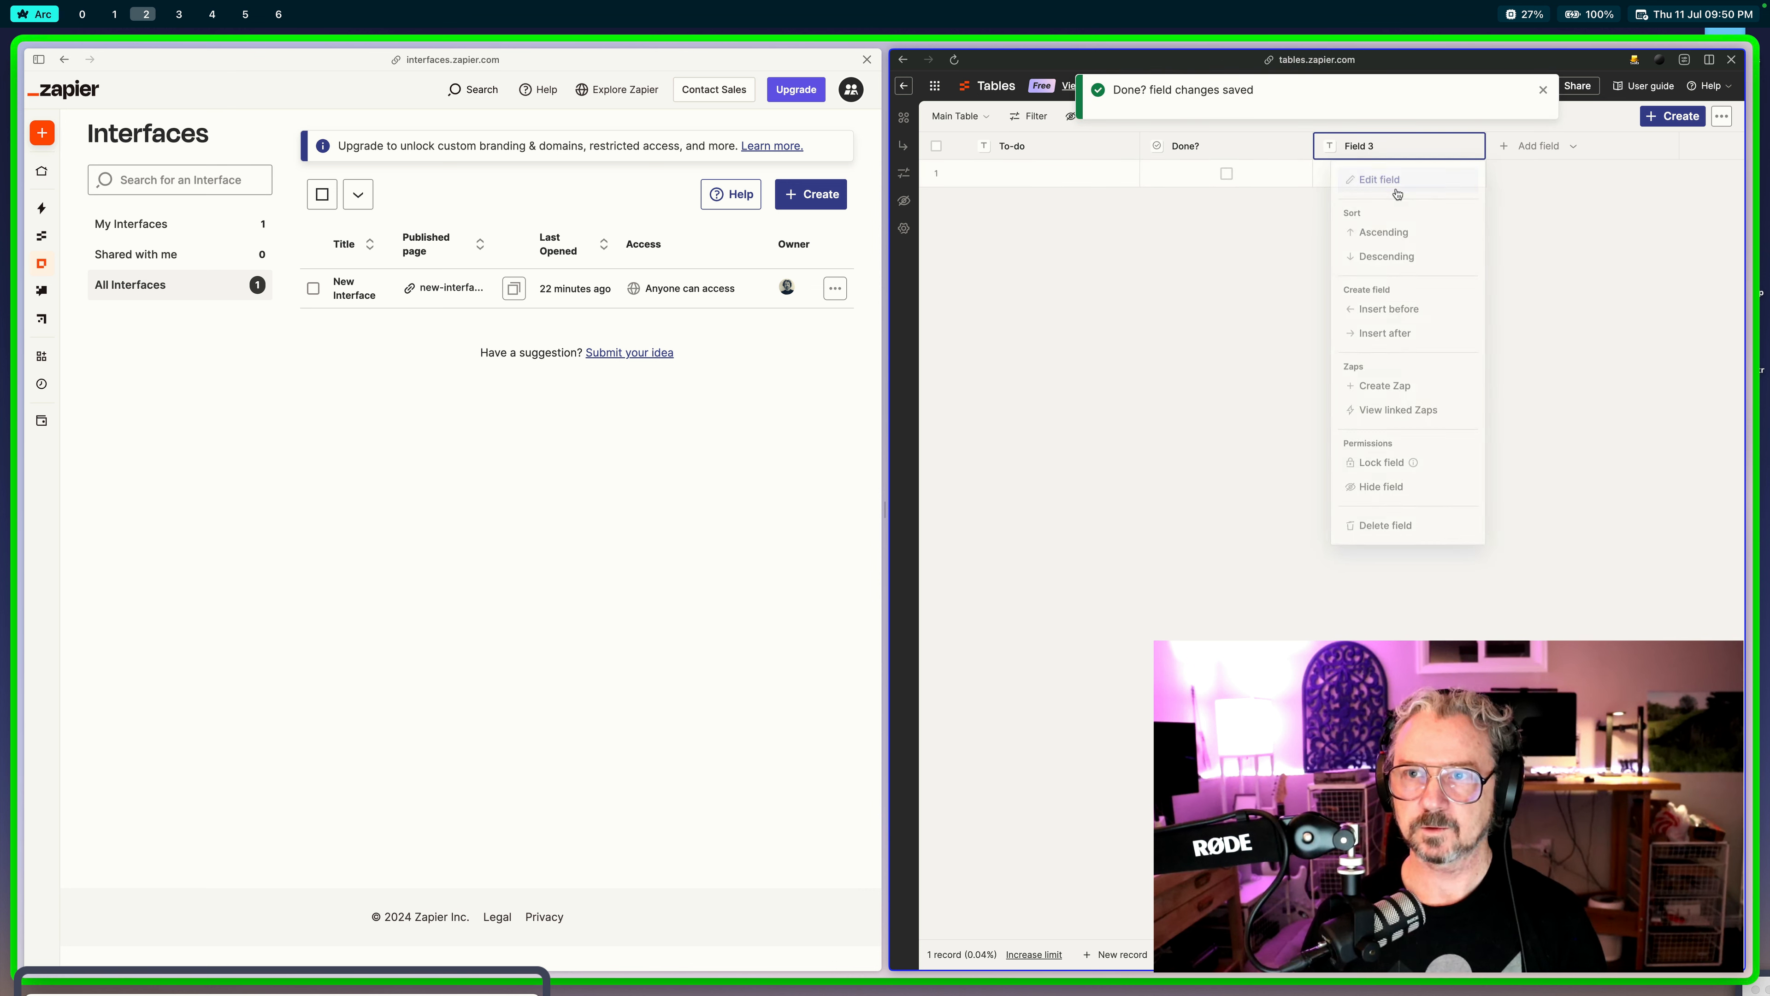
click(1395, 184)
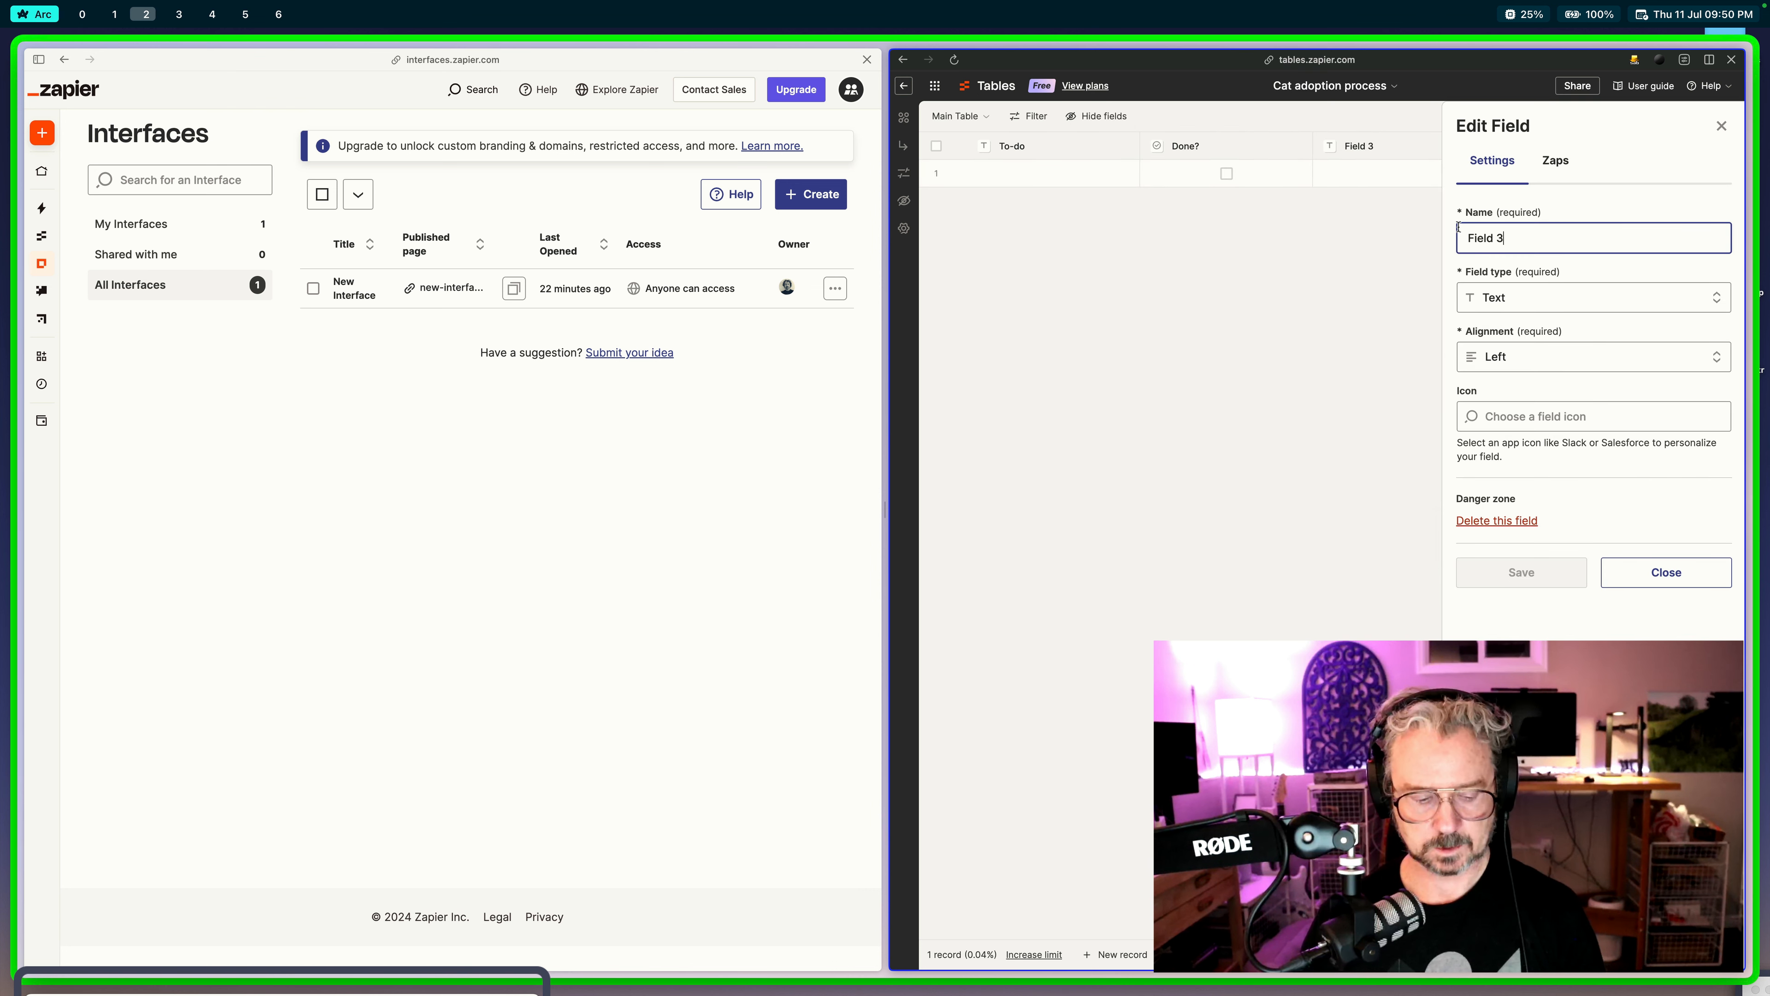
triple_click(1458, 228)
text(Priority)
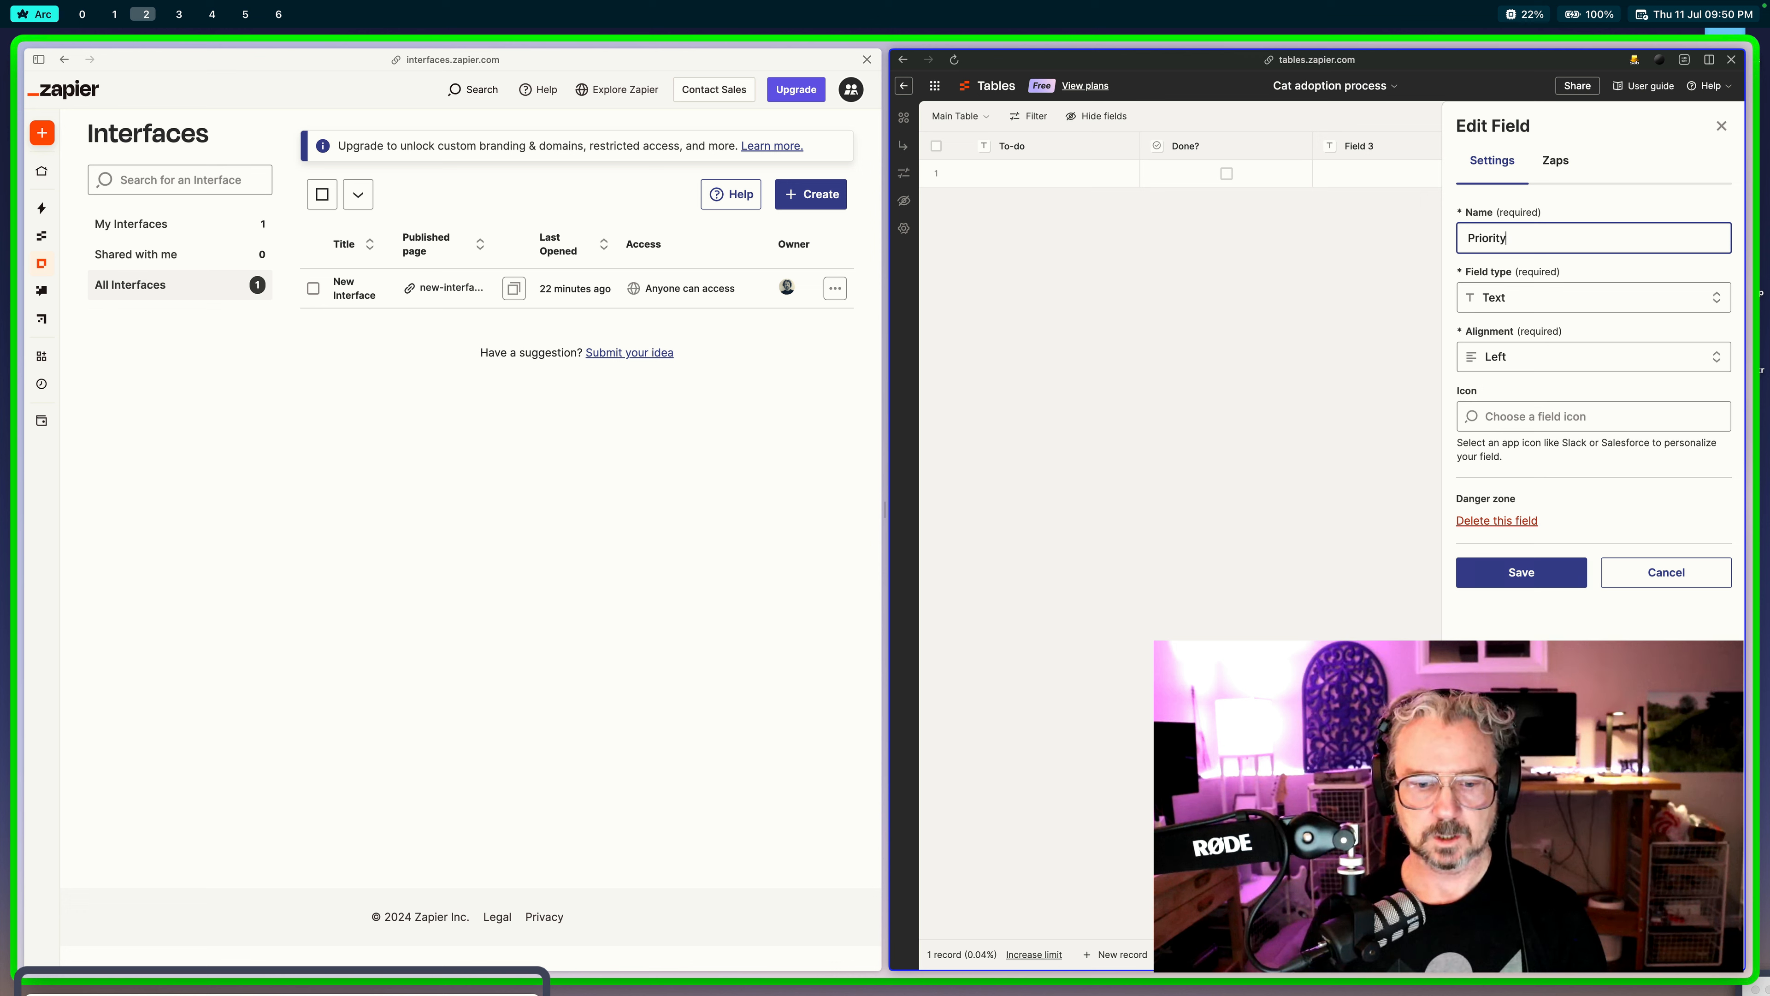
click(1531, 302)
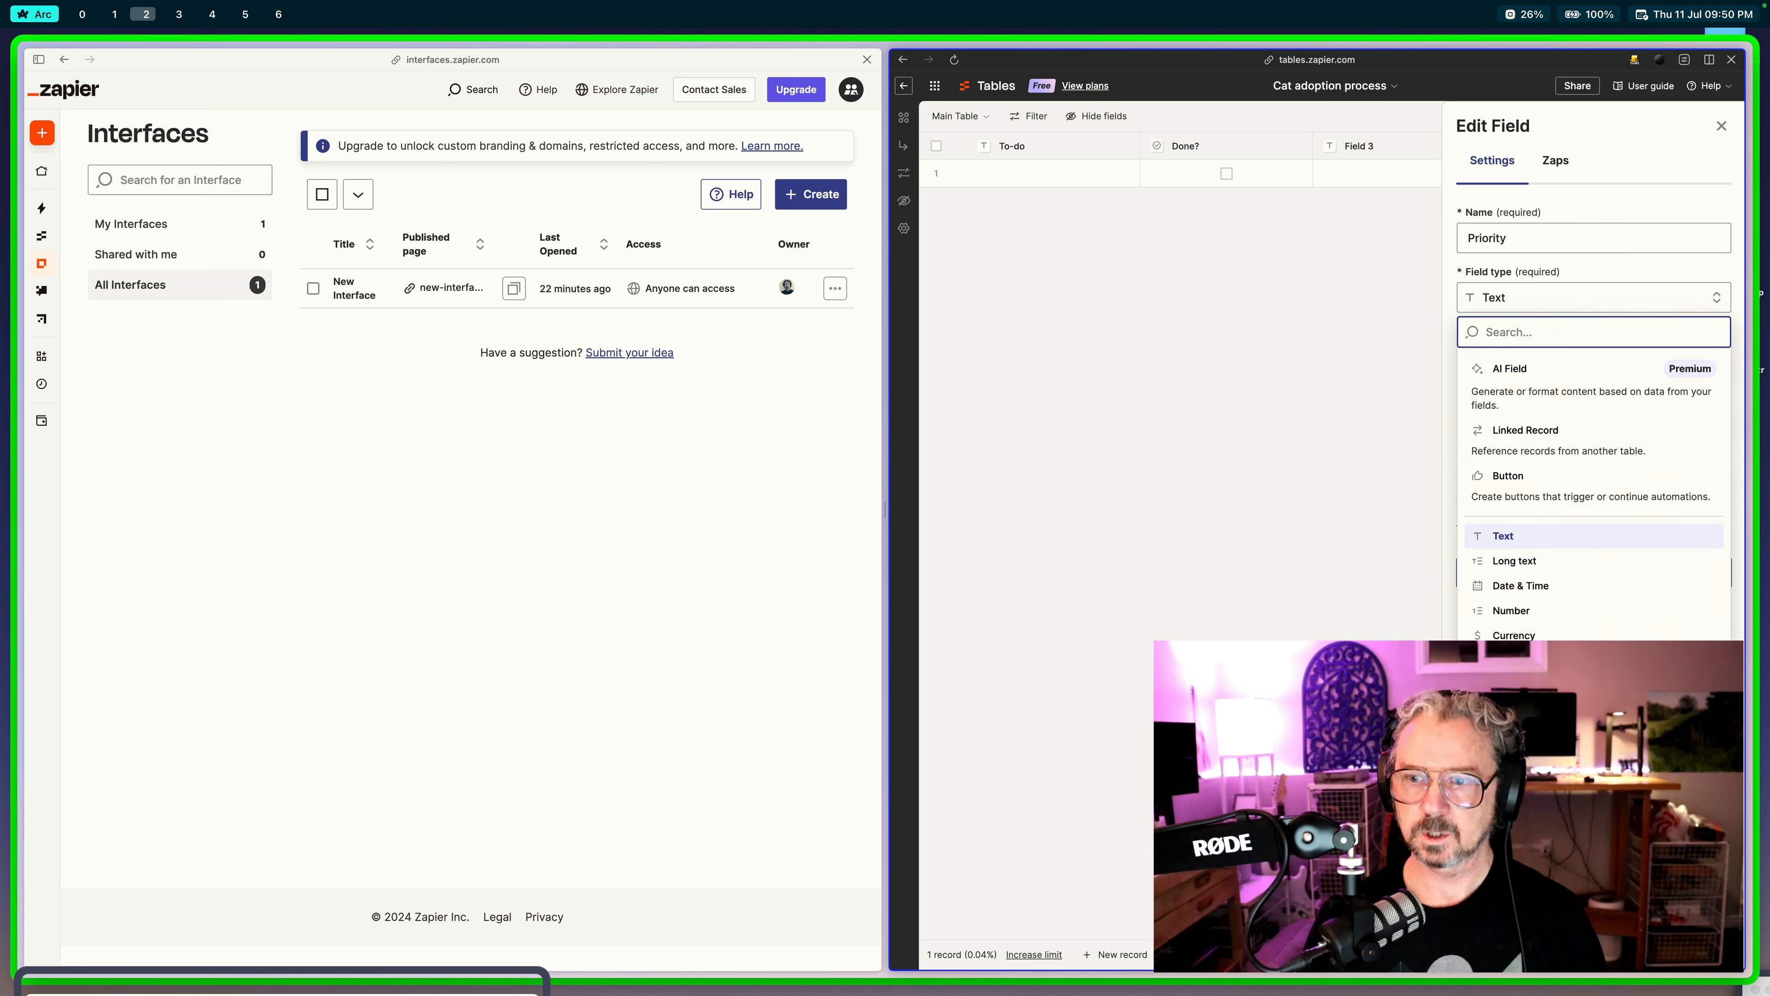
click(1531, 680)
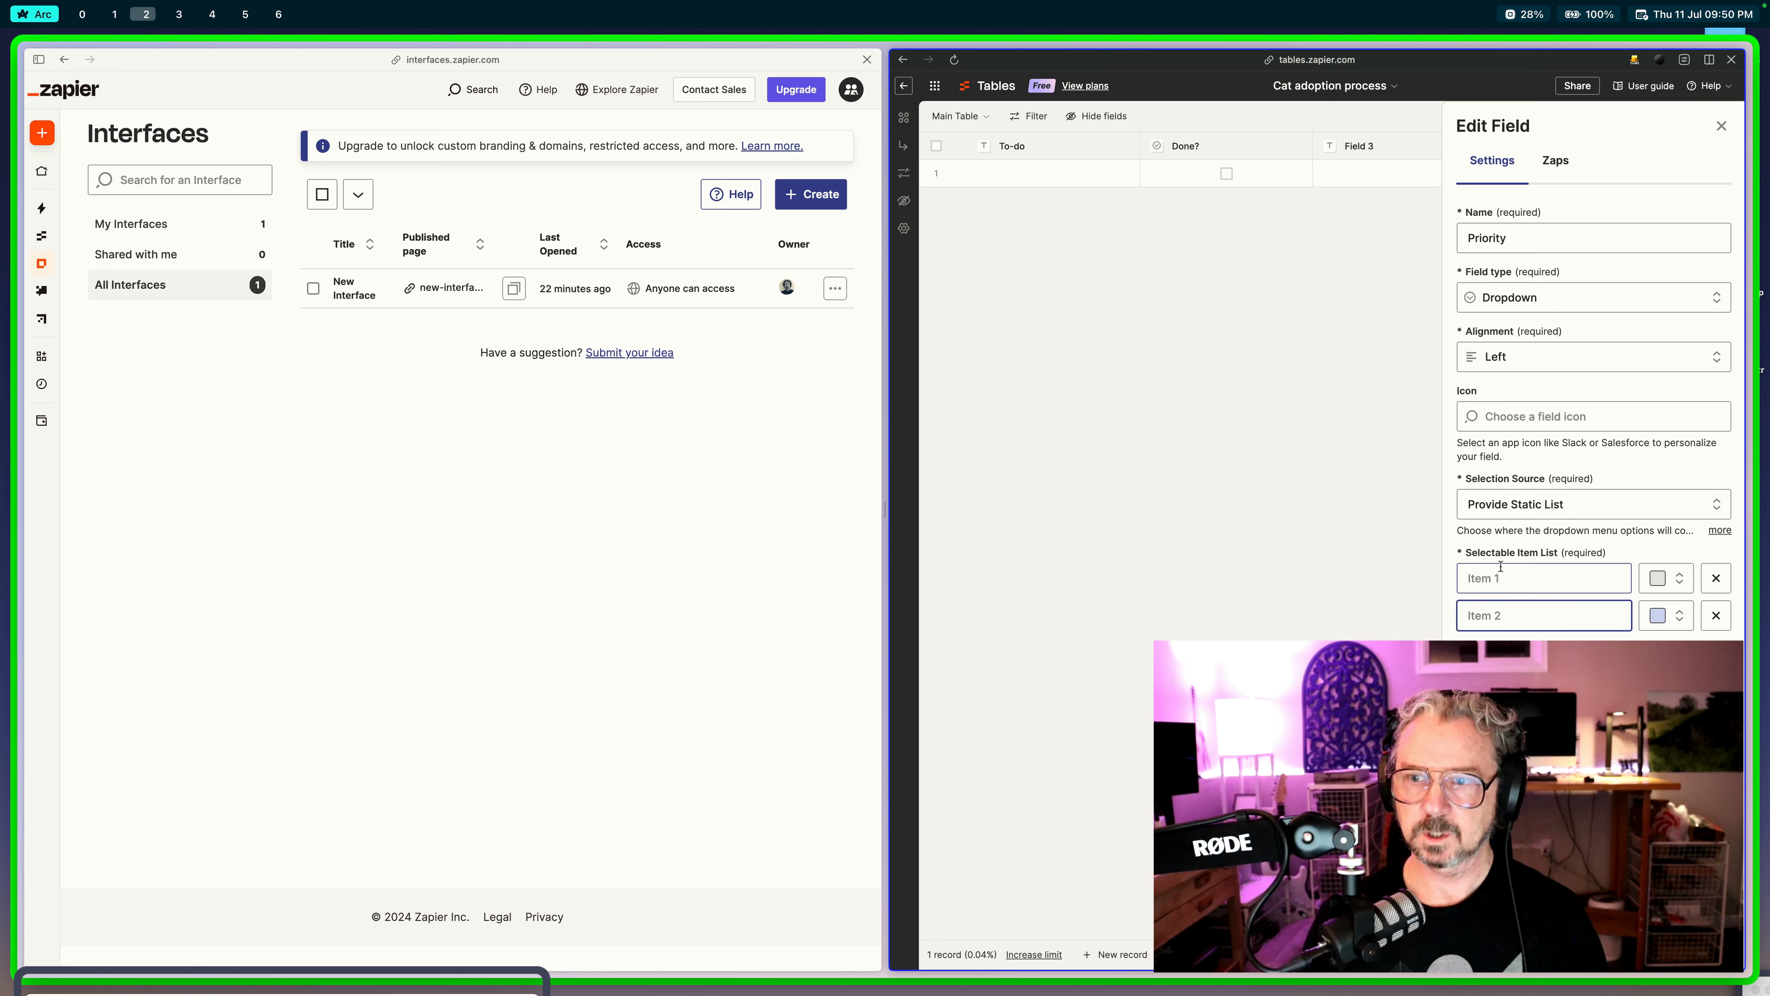
Step: Fill the Priority field's static item list with Now, Next and Later, and save the field
click(1494, 579)
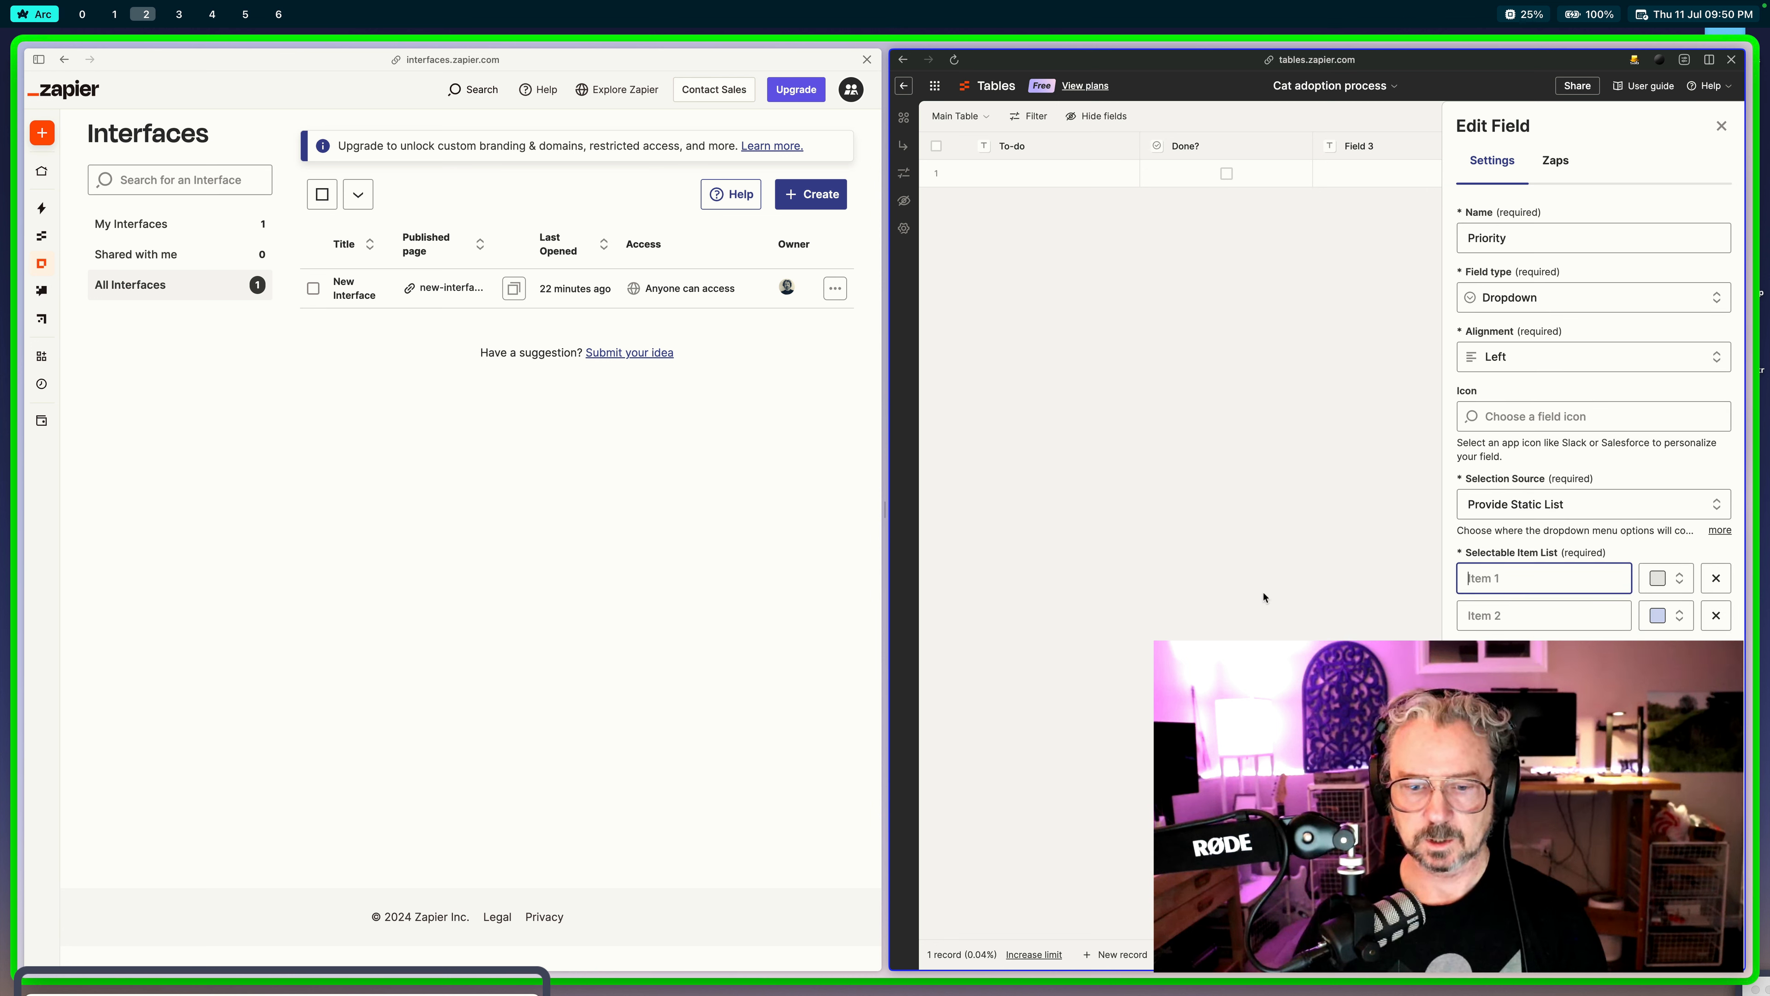
text(Now)
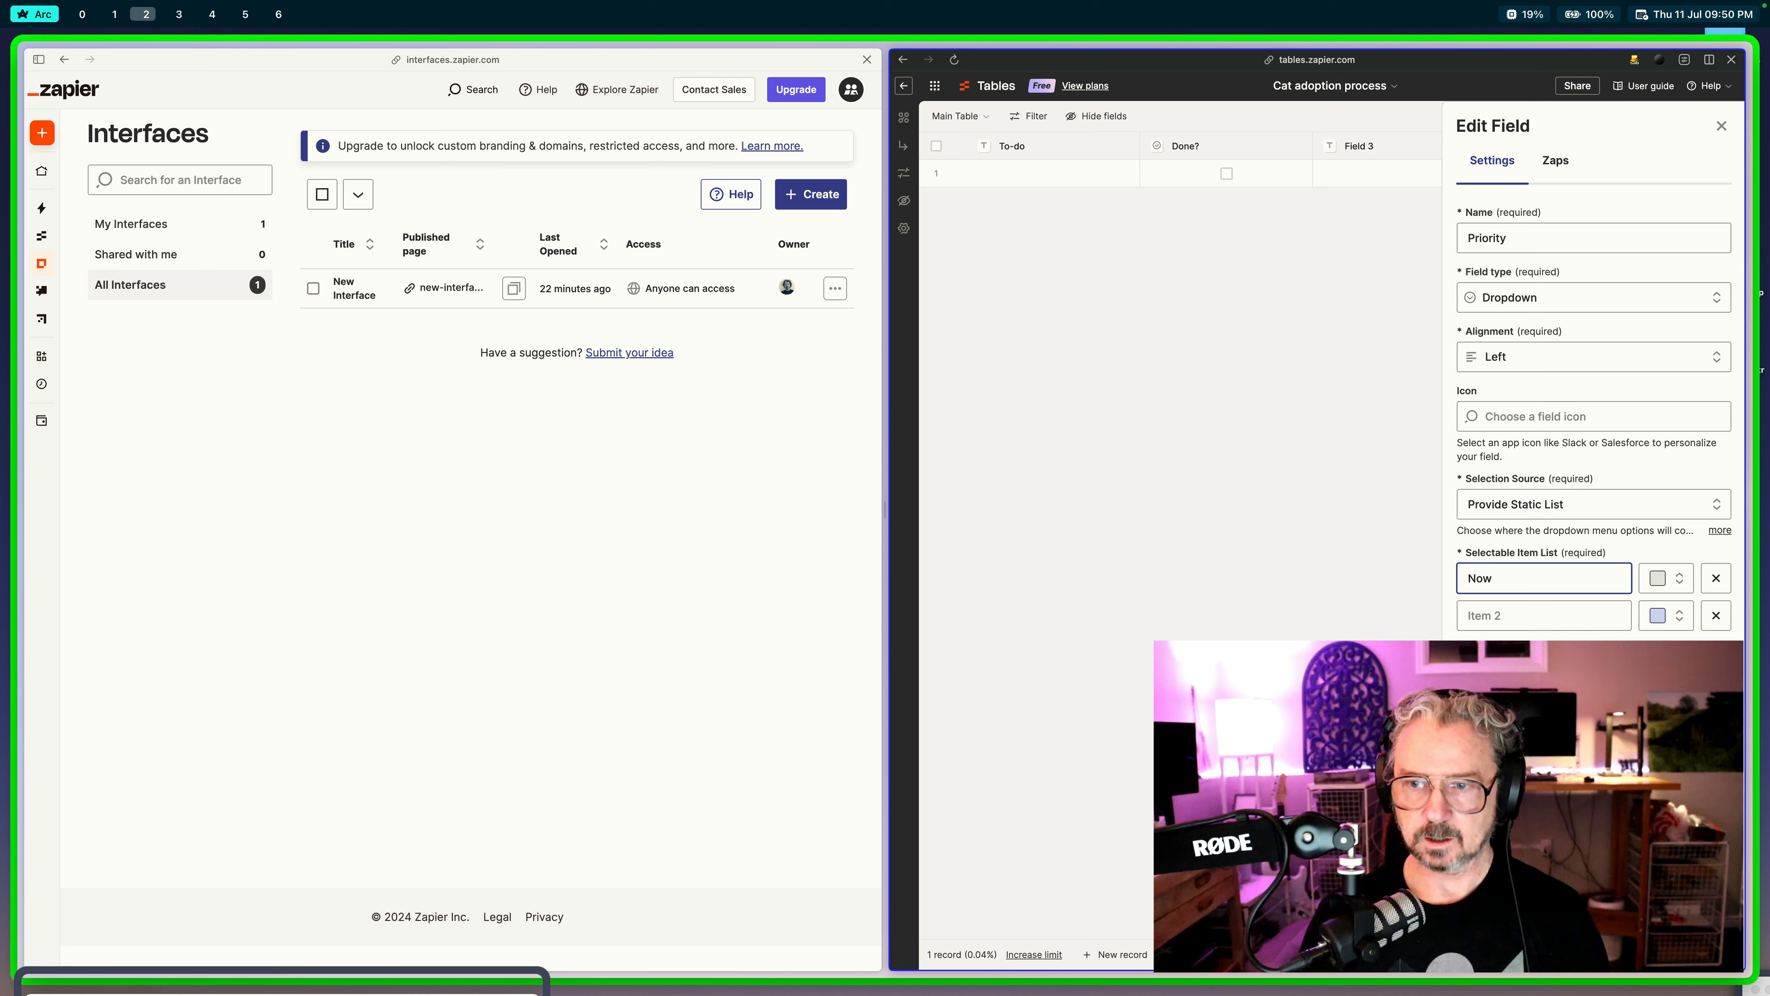
key(Tab)
key(Tab)
key(Tab)
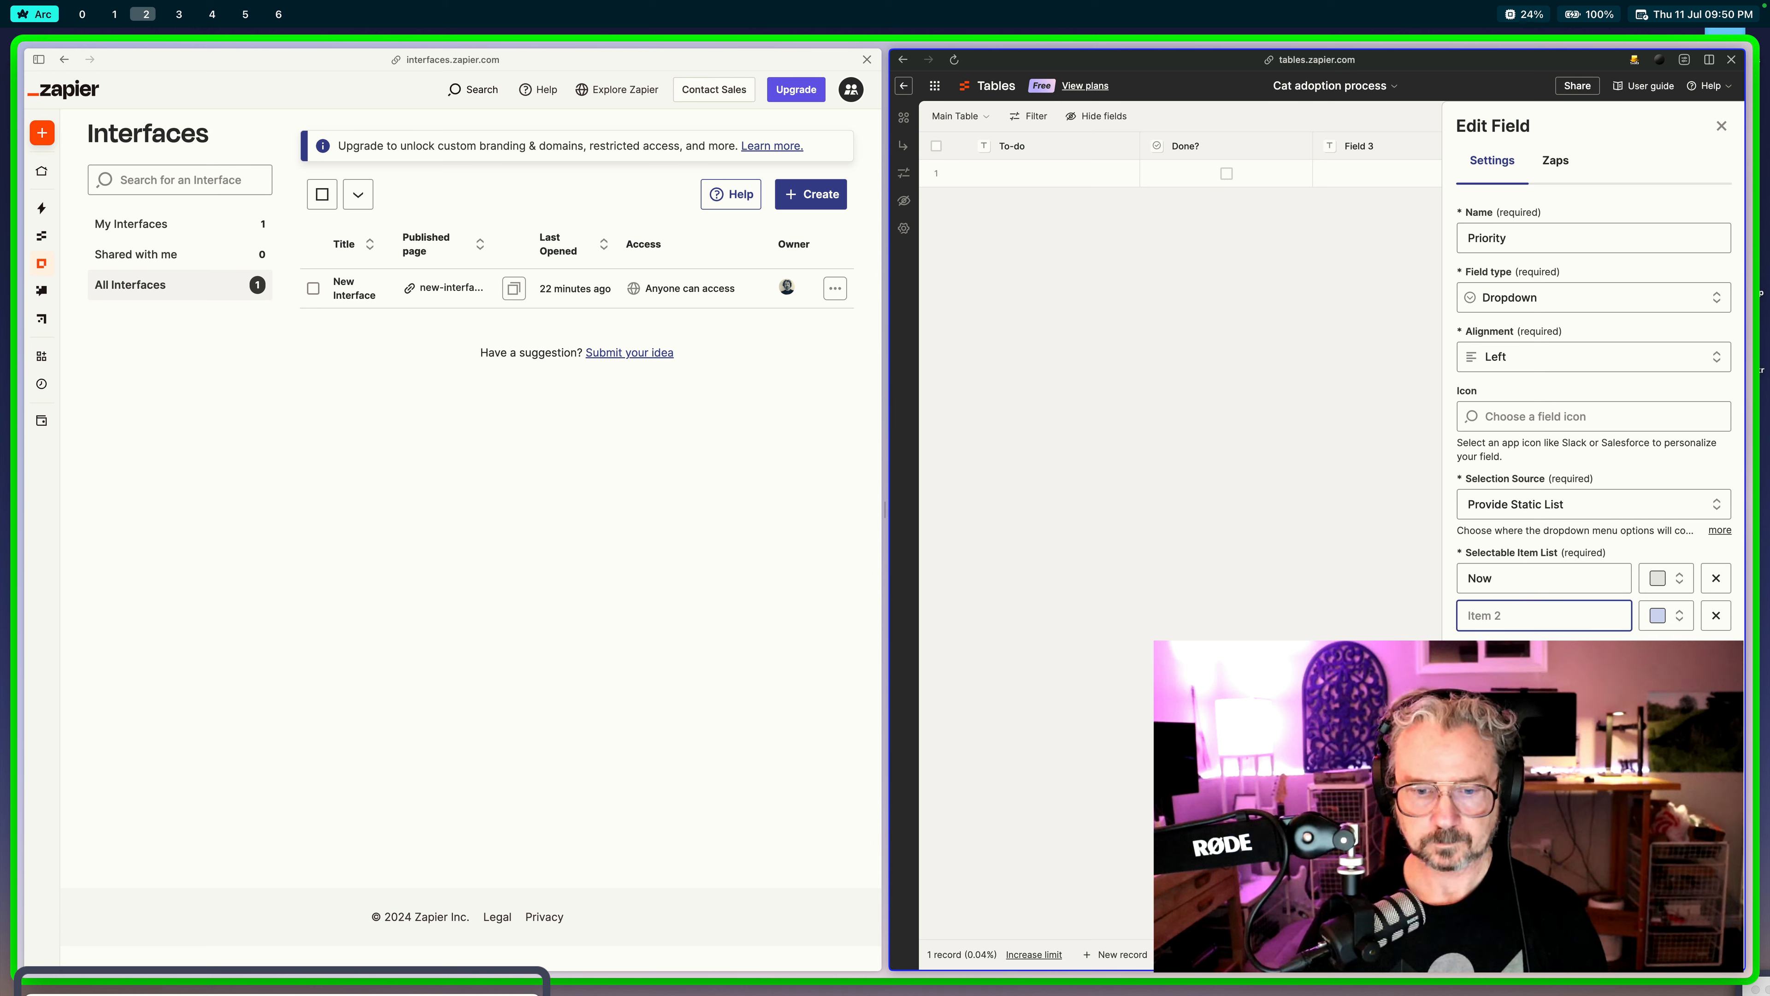
text(Next)
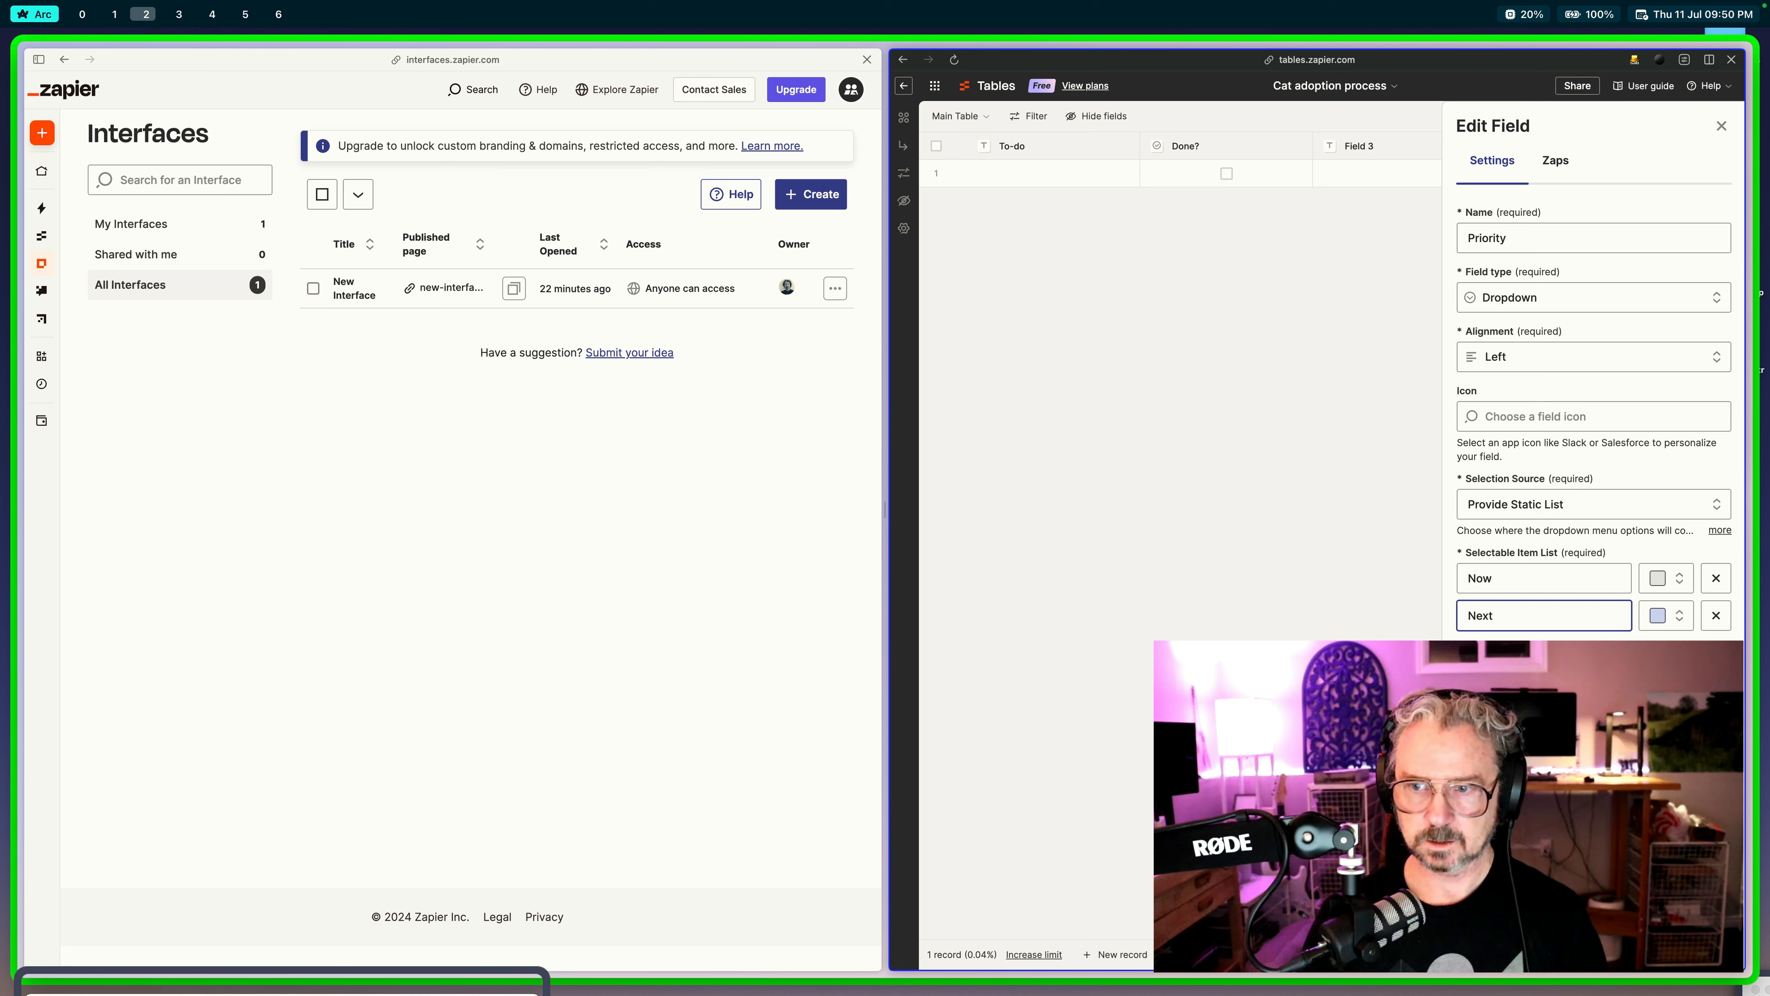
key(Tab)
click(1601, 648)
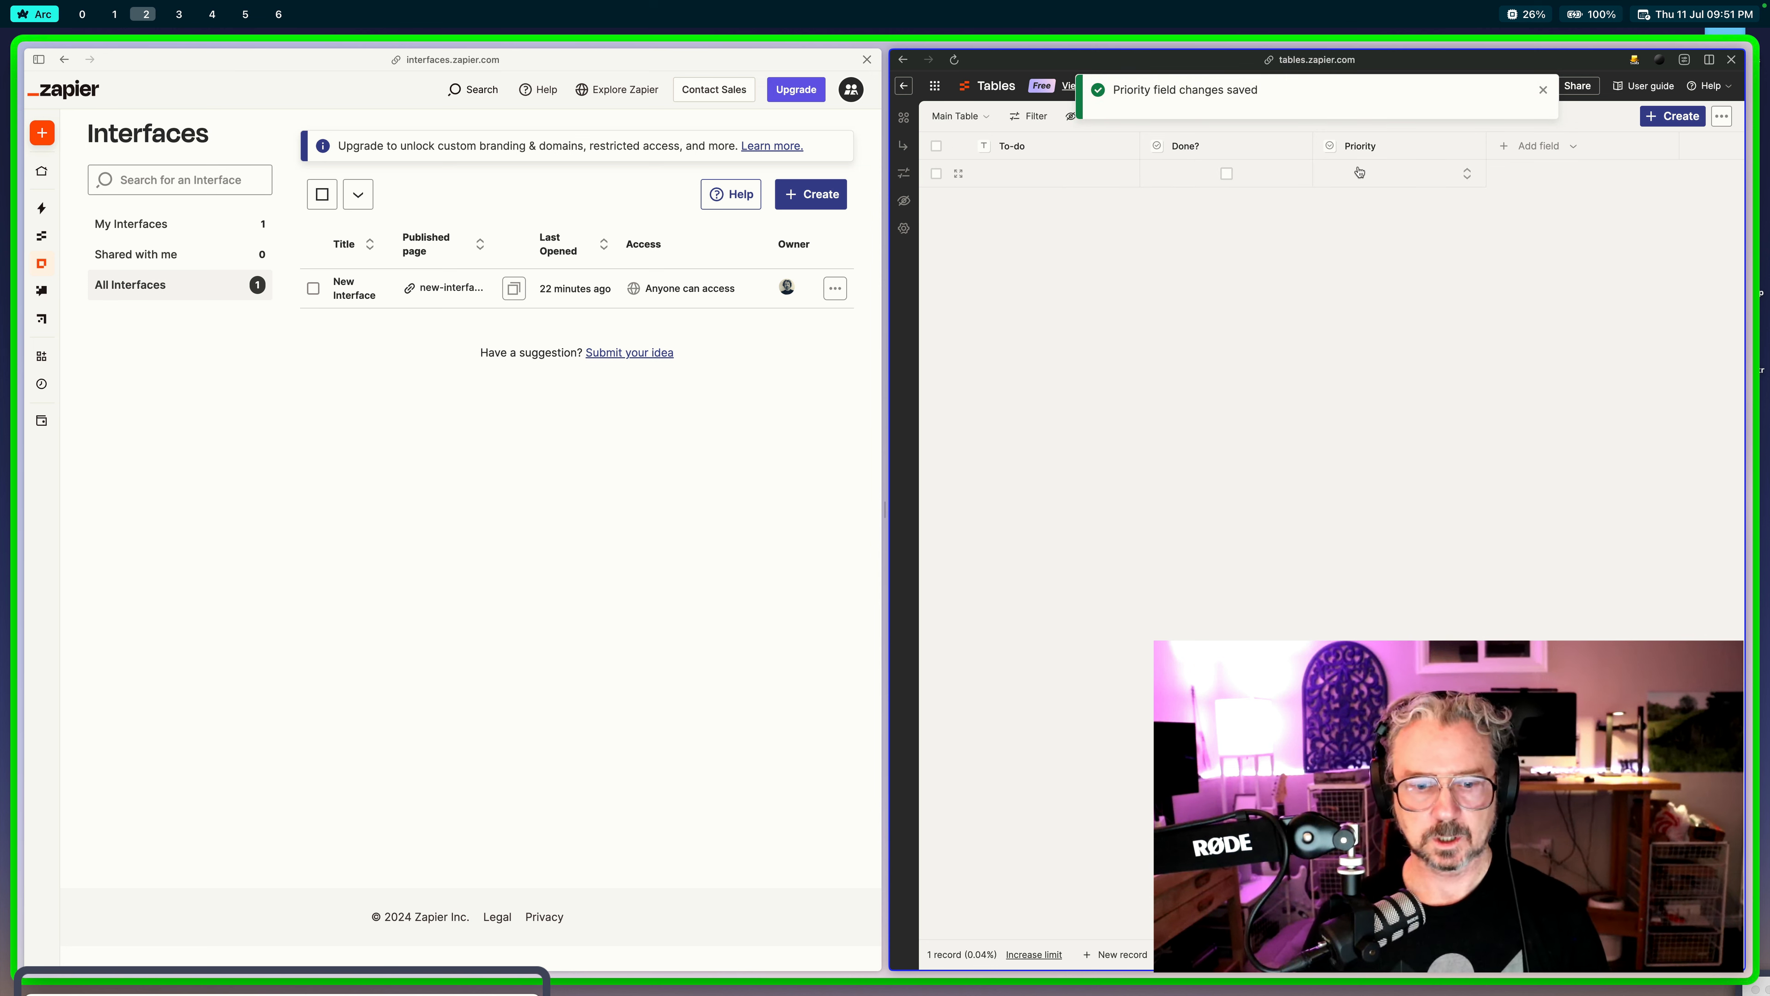
Step: Bring the floating checklist capture back into view and enter "Adopt new best friend" as the first To-do record
mouse_move(454, 992)
drag(453, 992, 768, 394)
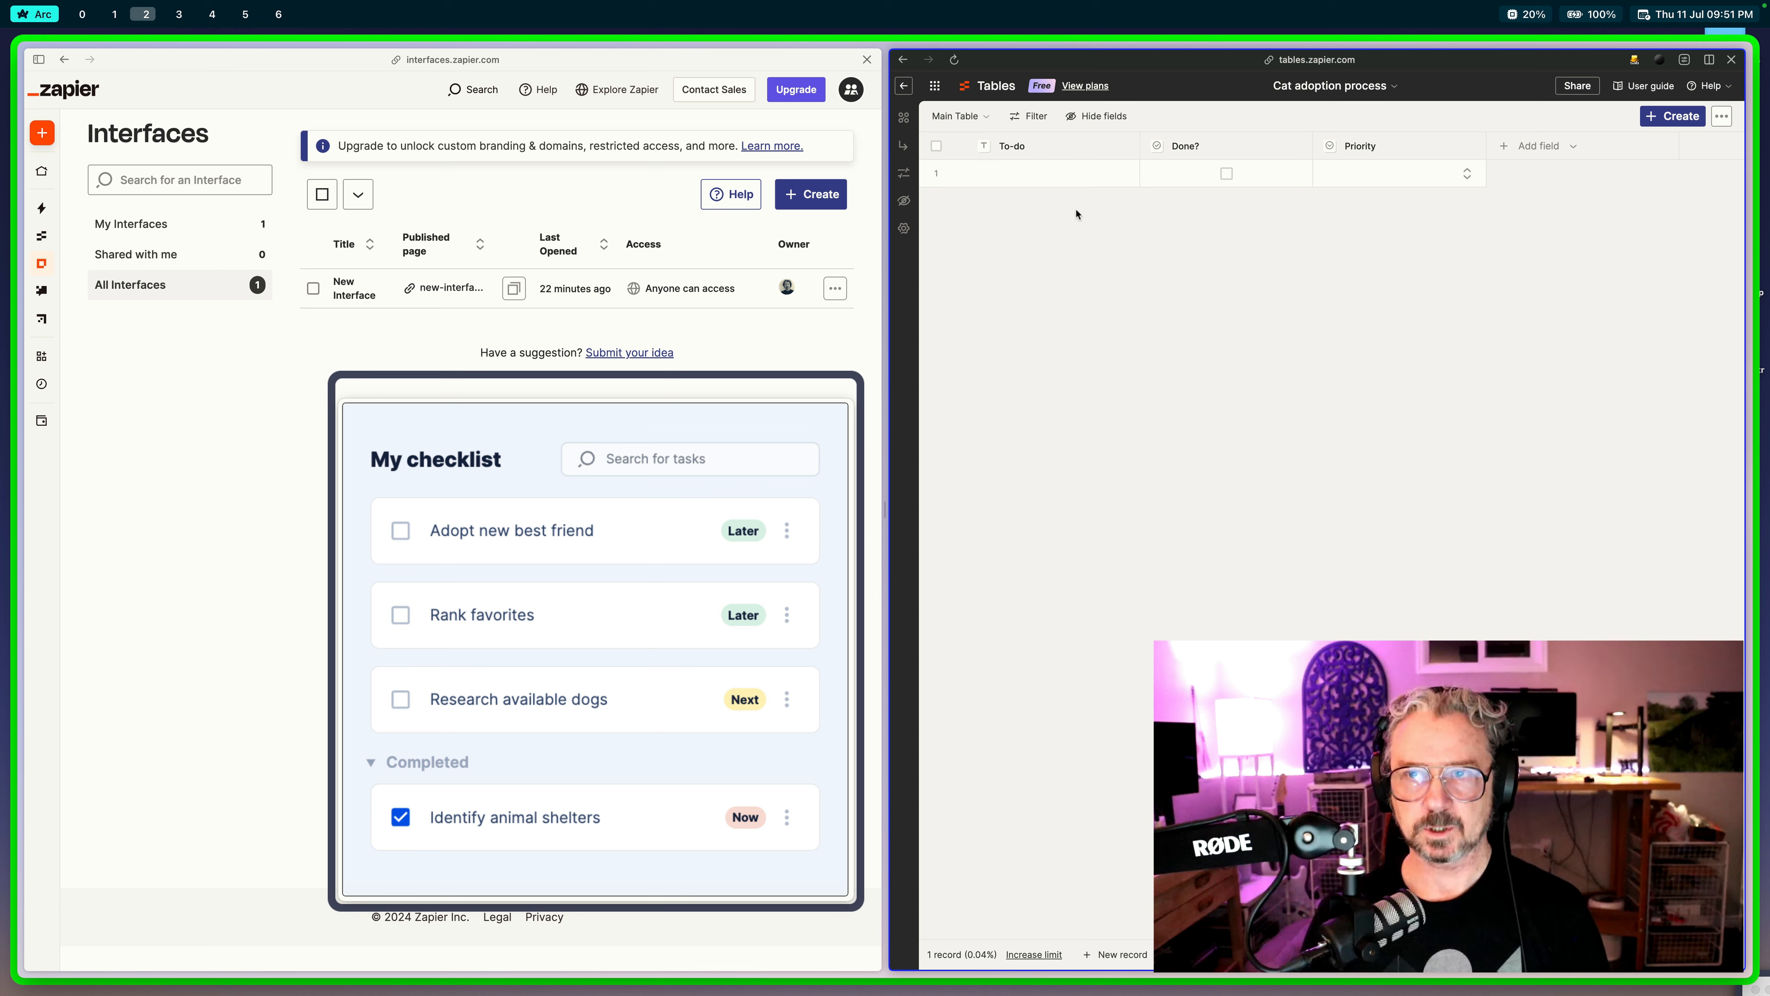
click(1071, 178)
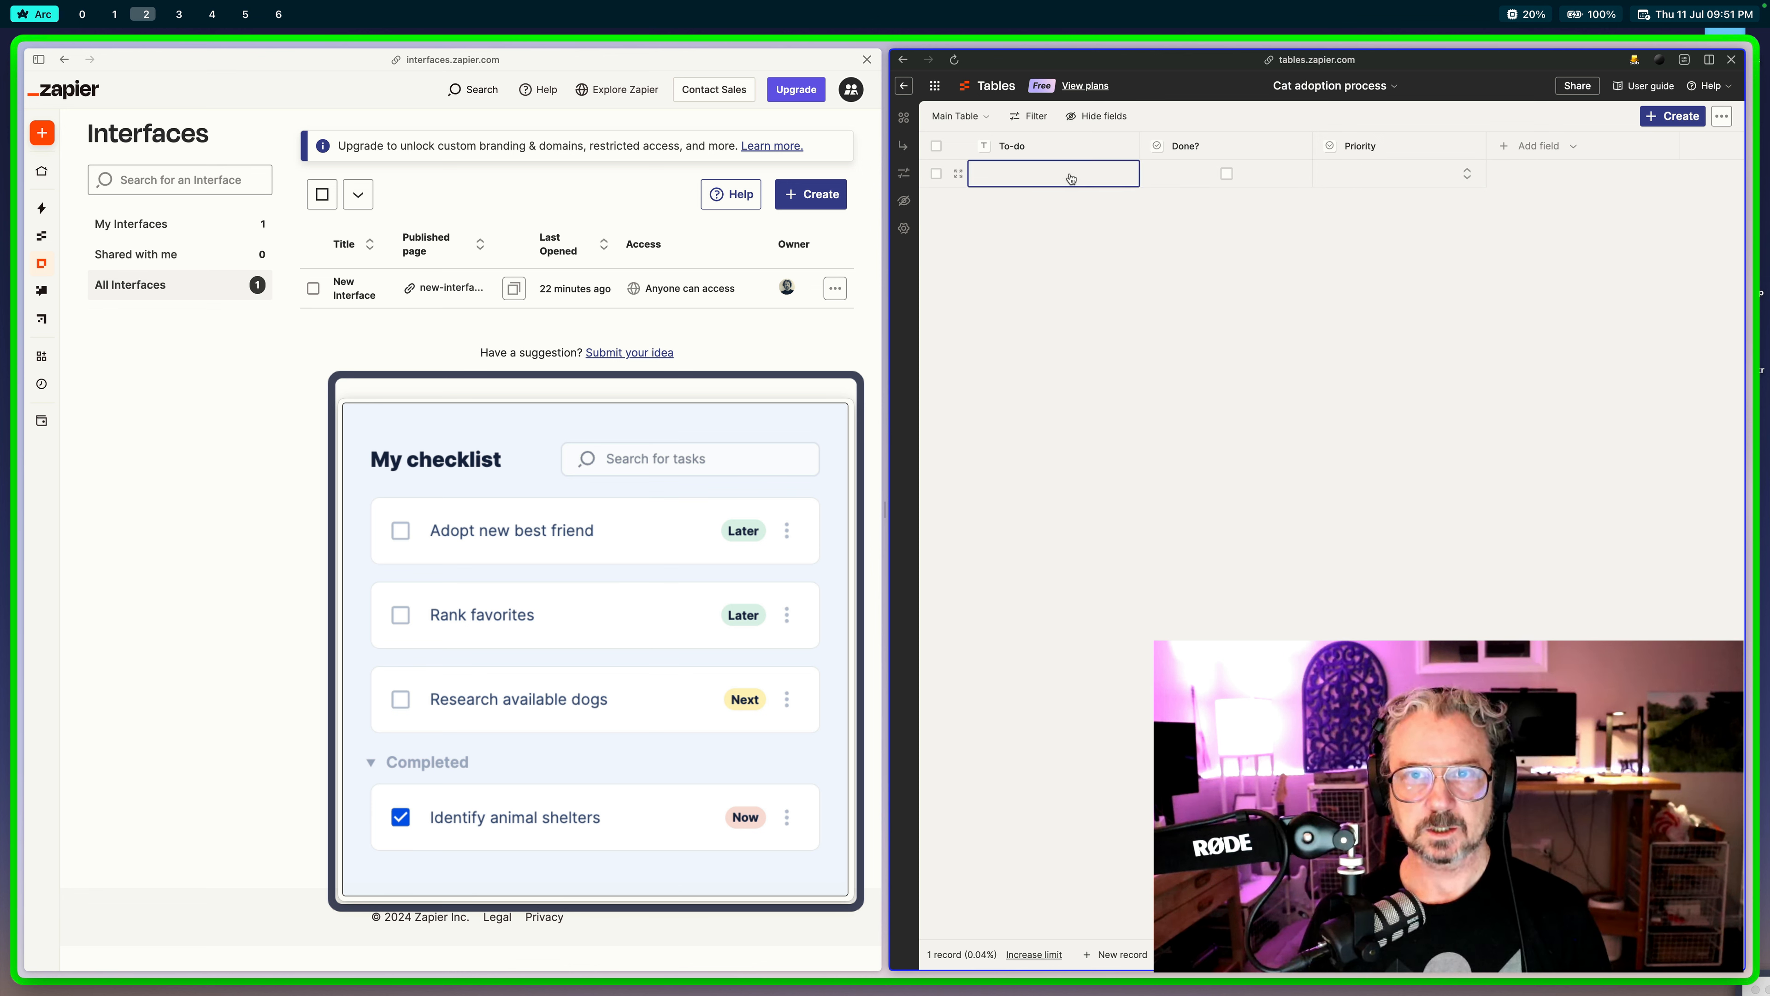
click(1060, 175)
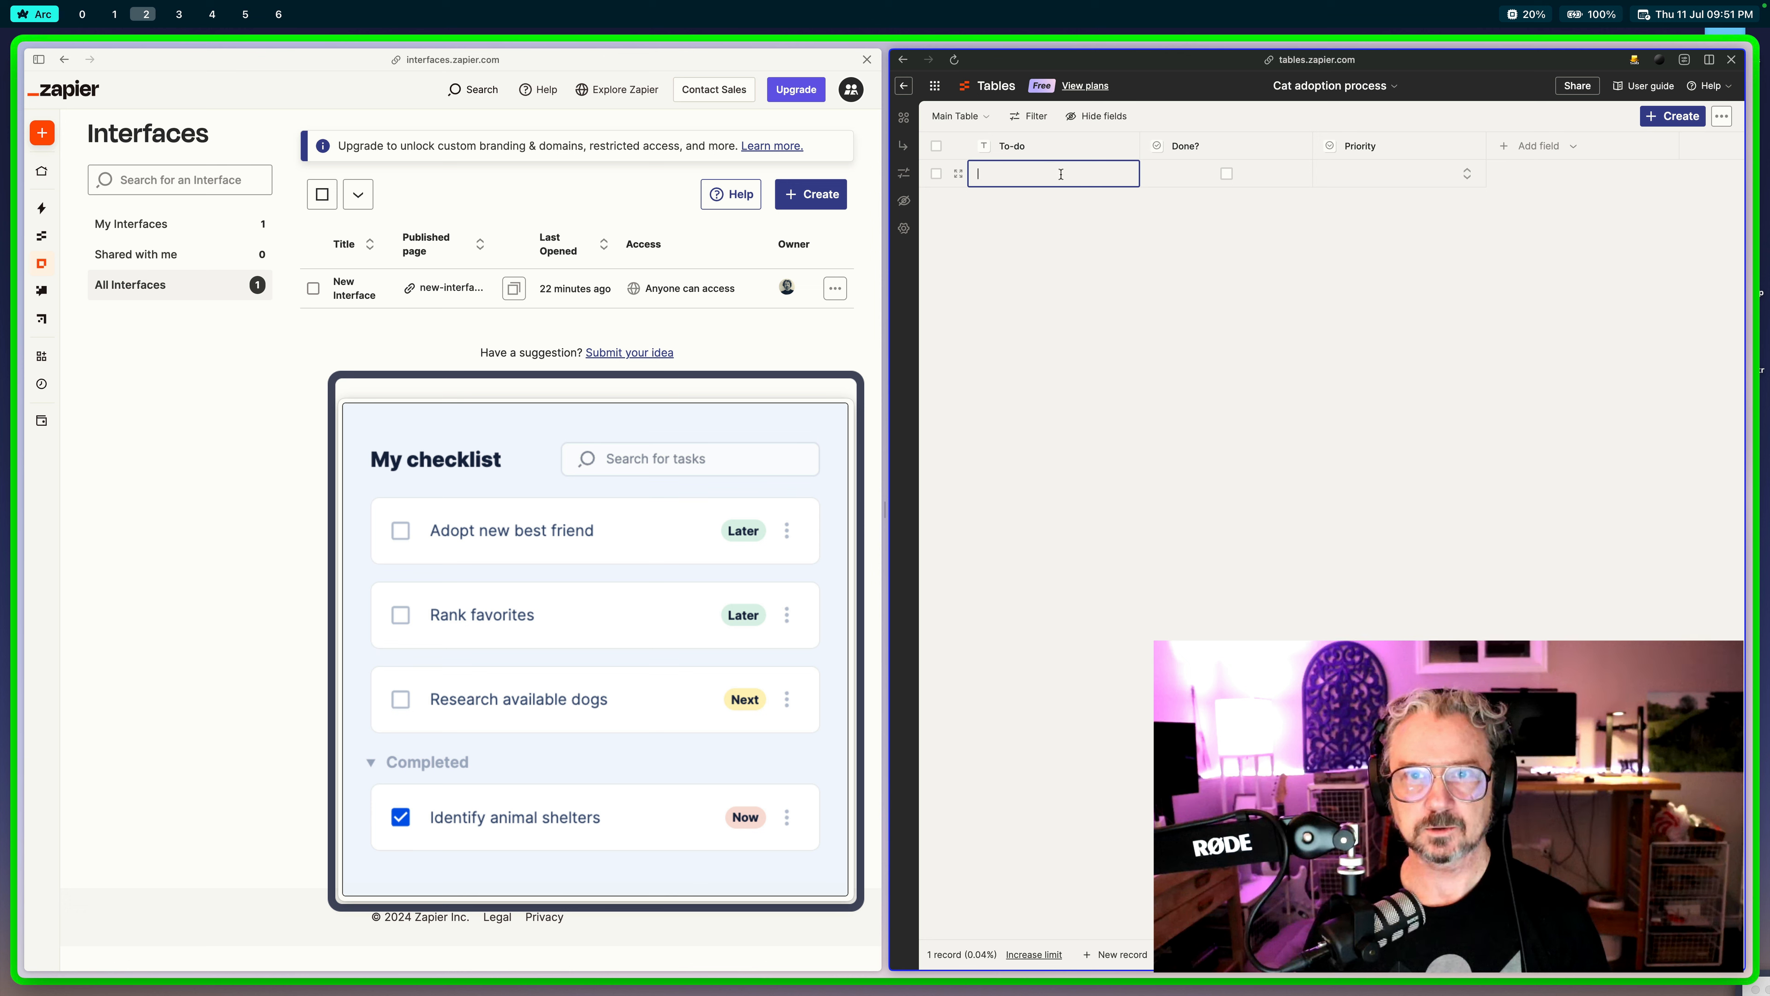
text(Adop)
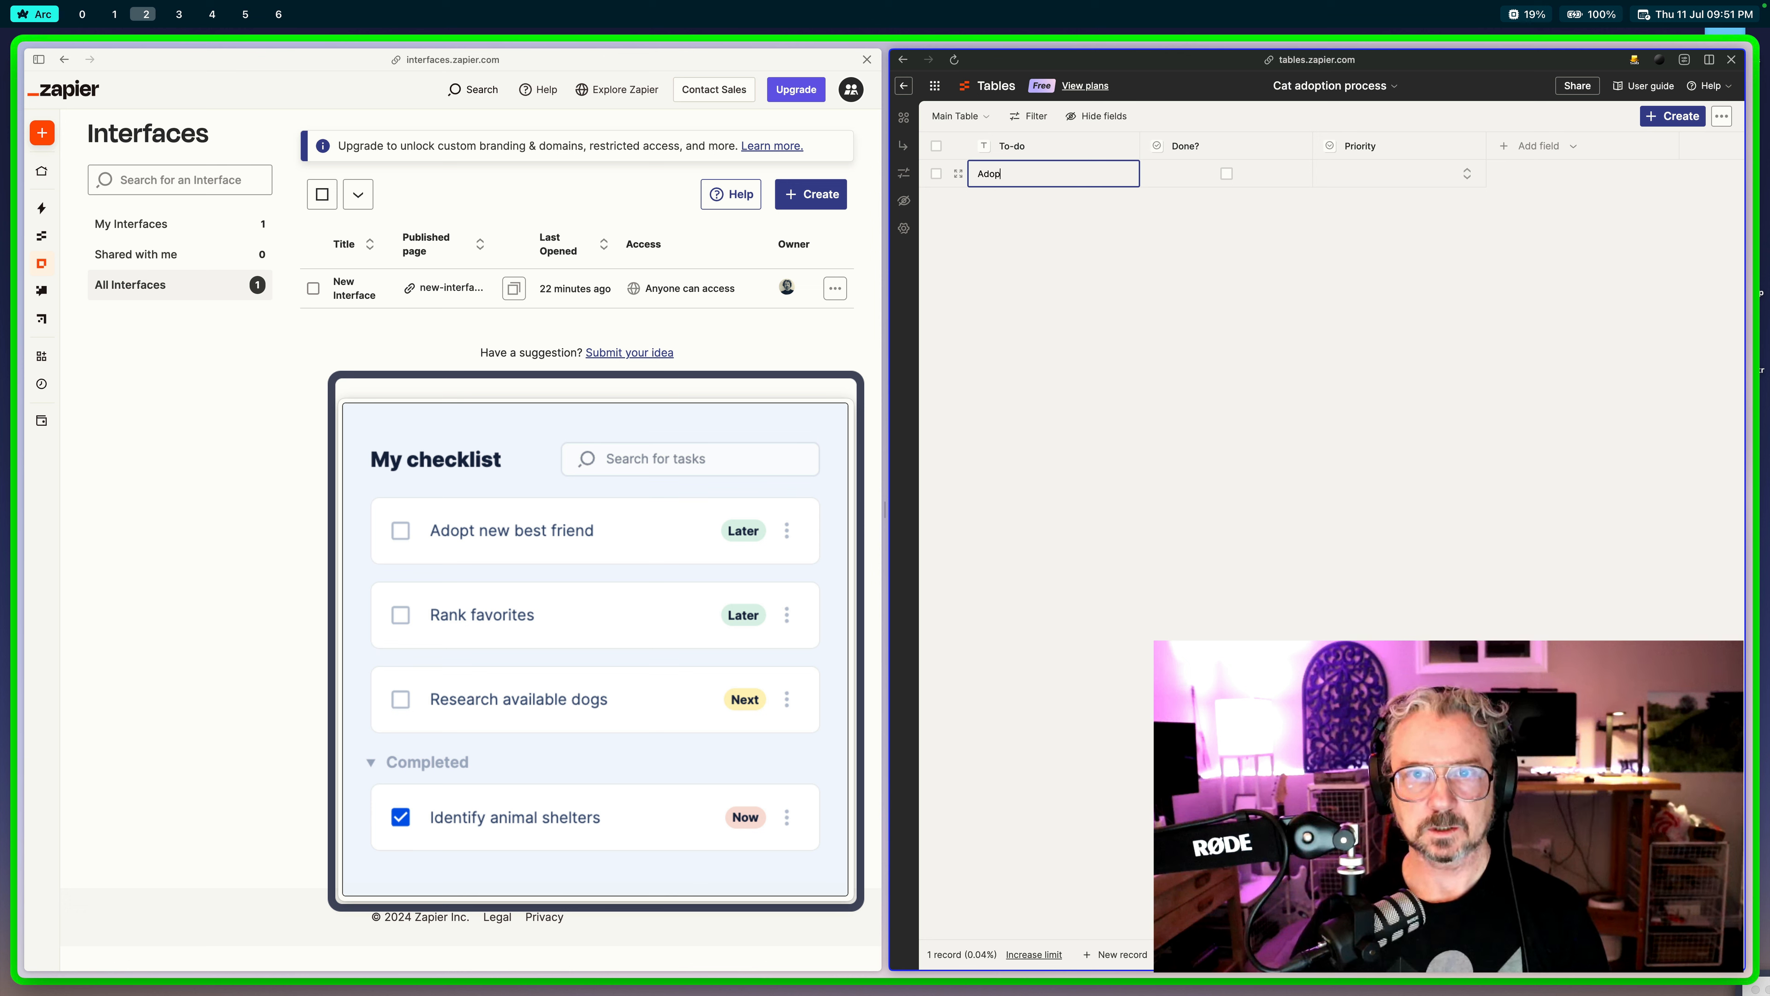
text(t a )
text(ew b)
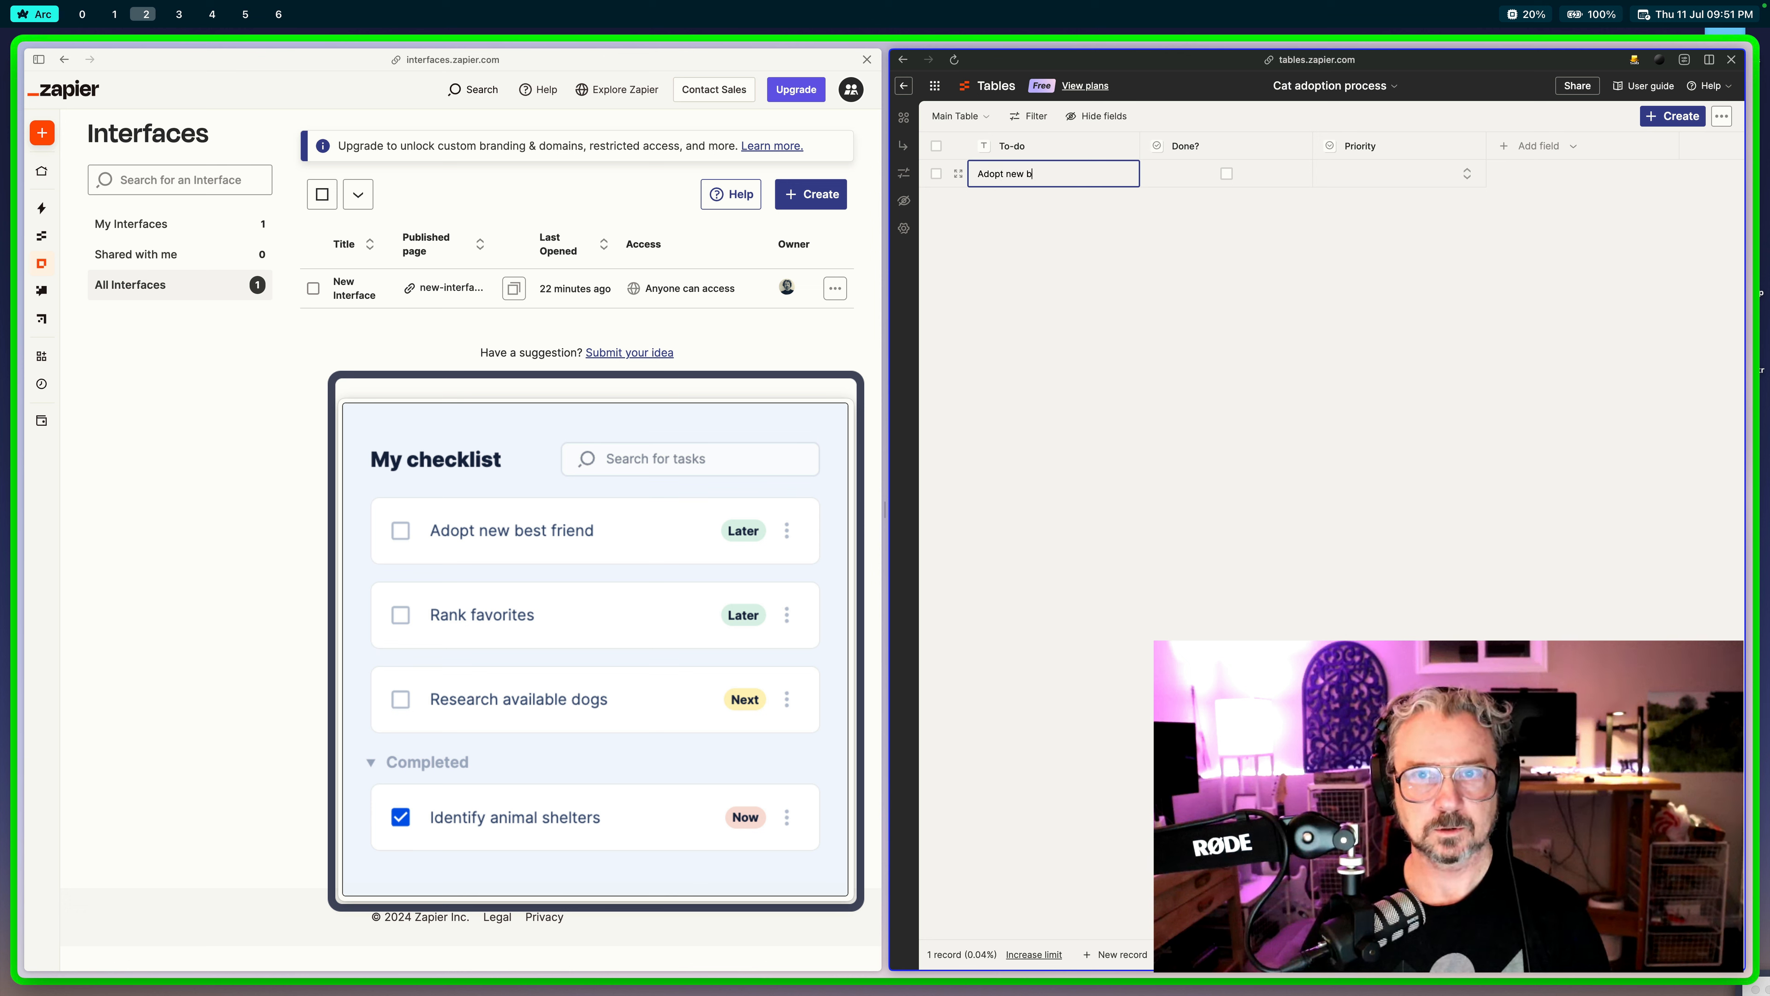
text(est friend)
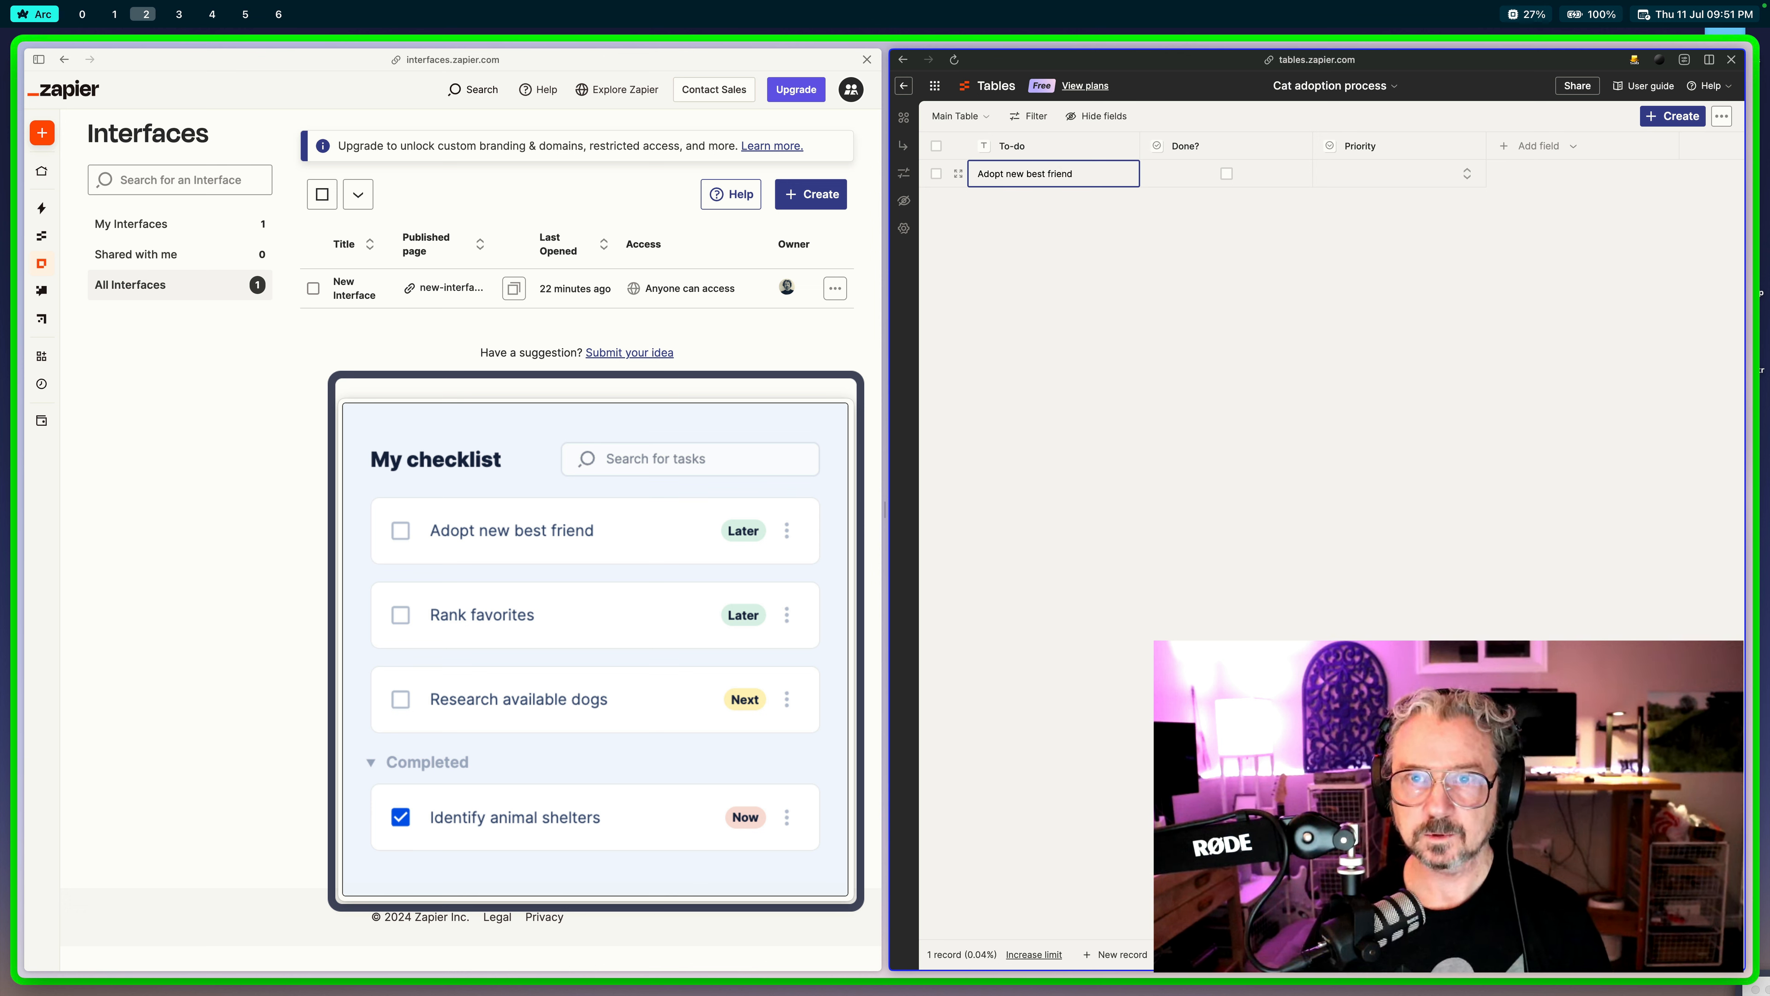
key(Return)
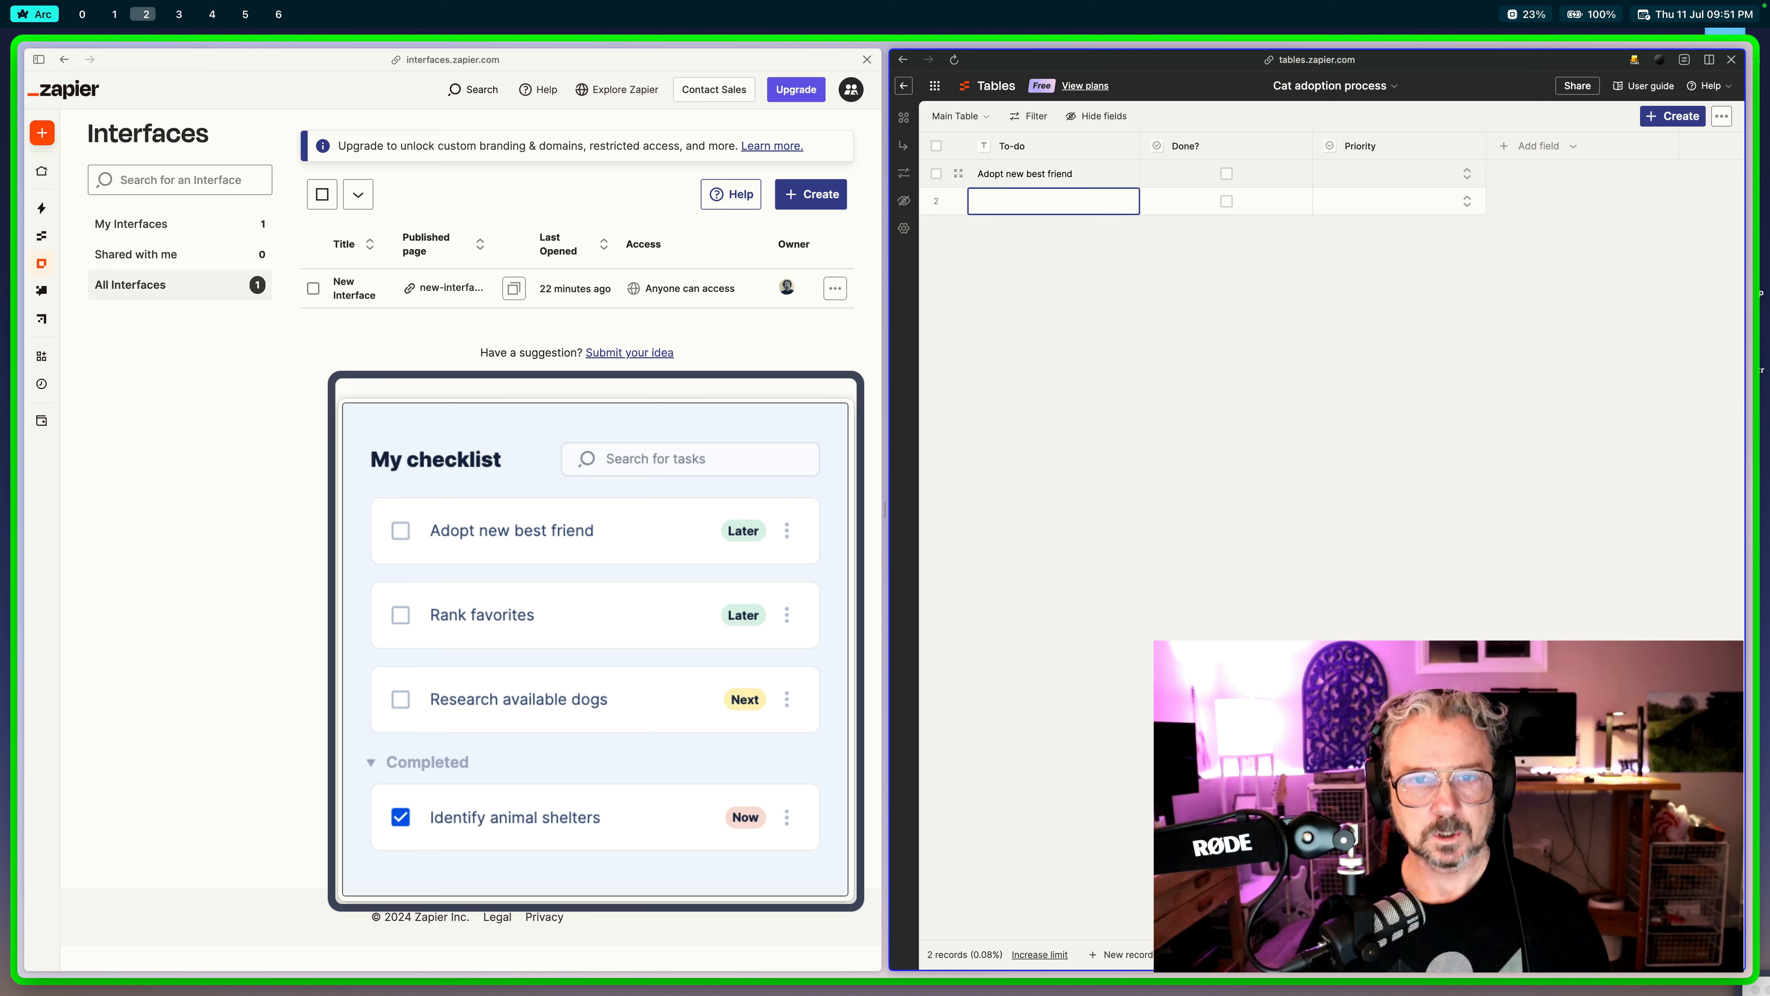
Step: Add three more To-do records: "Rank favorites", "Research available cats" and "Identify animal shelters"
text(Rank favorites)
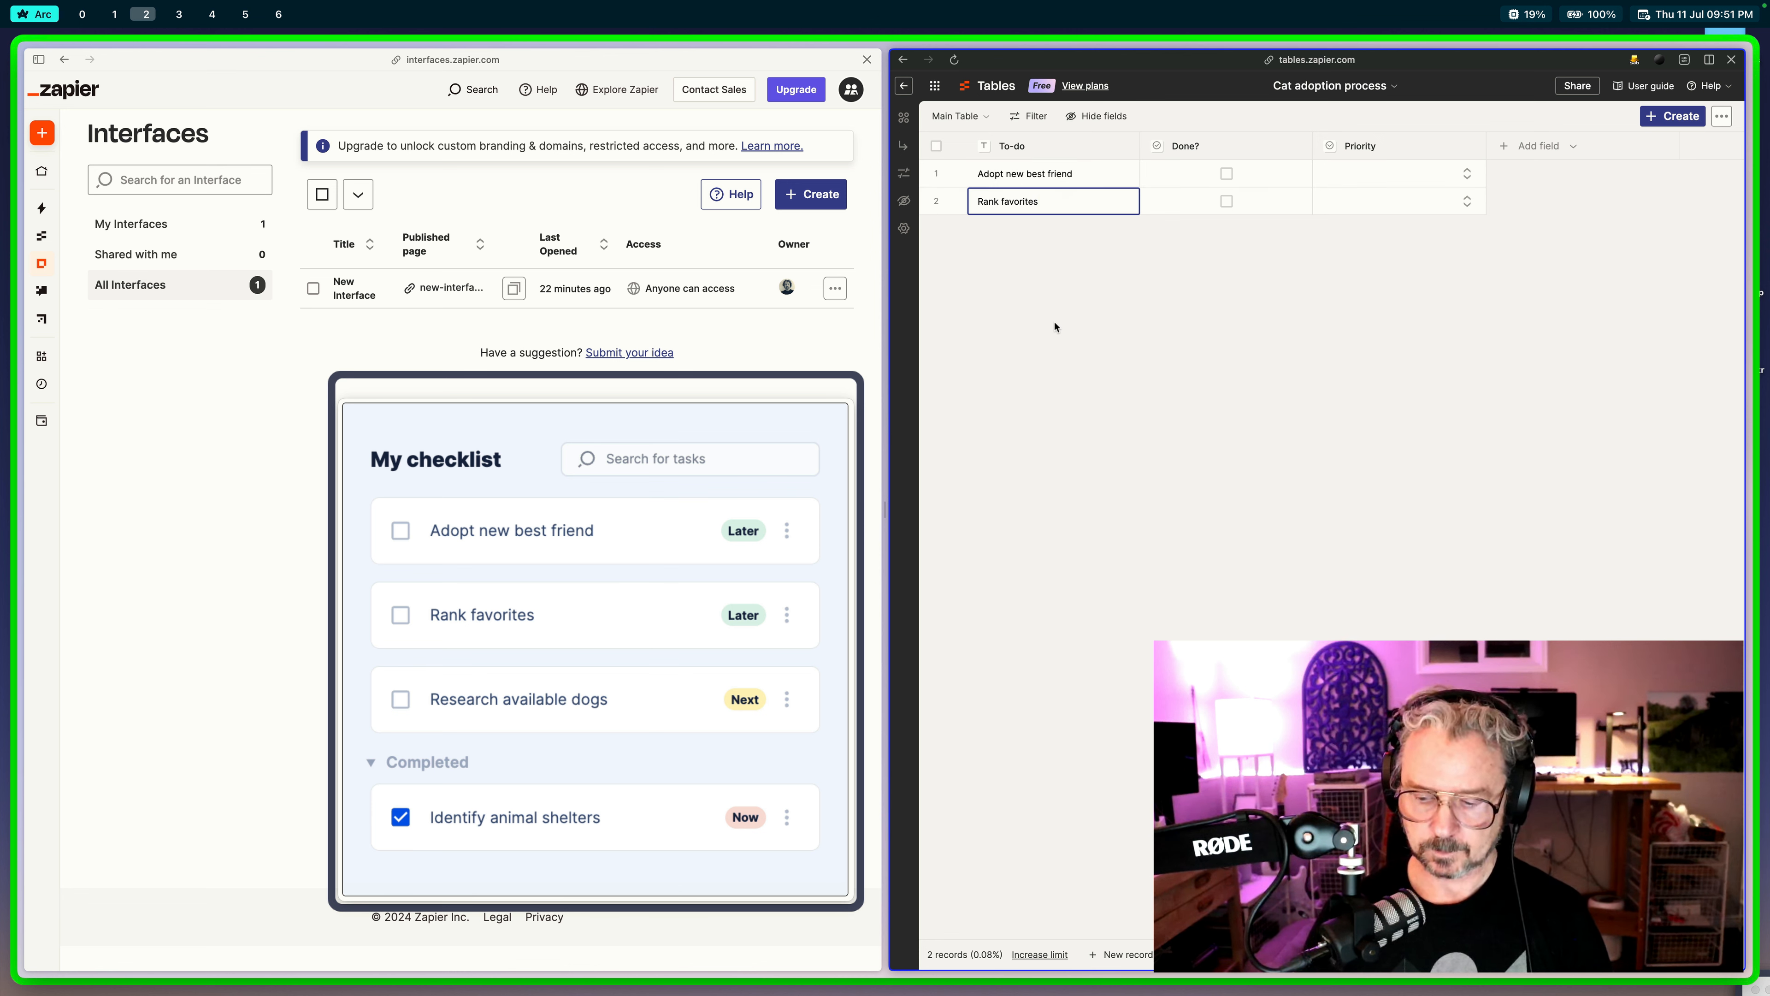
key(Return)
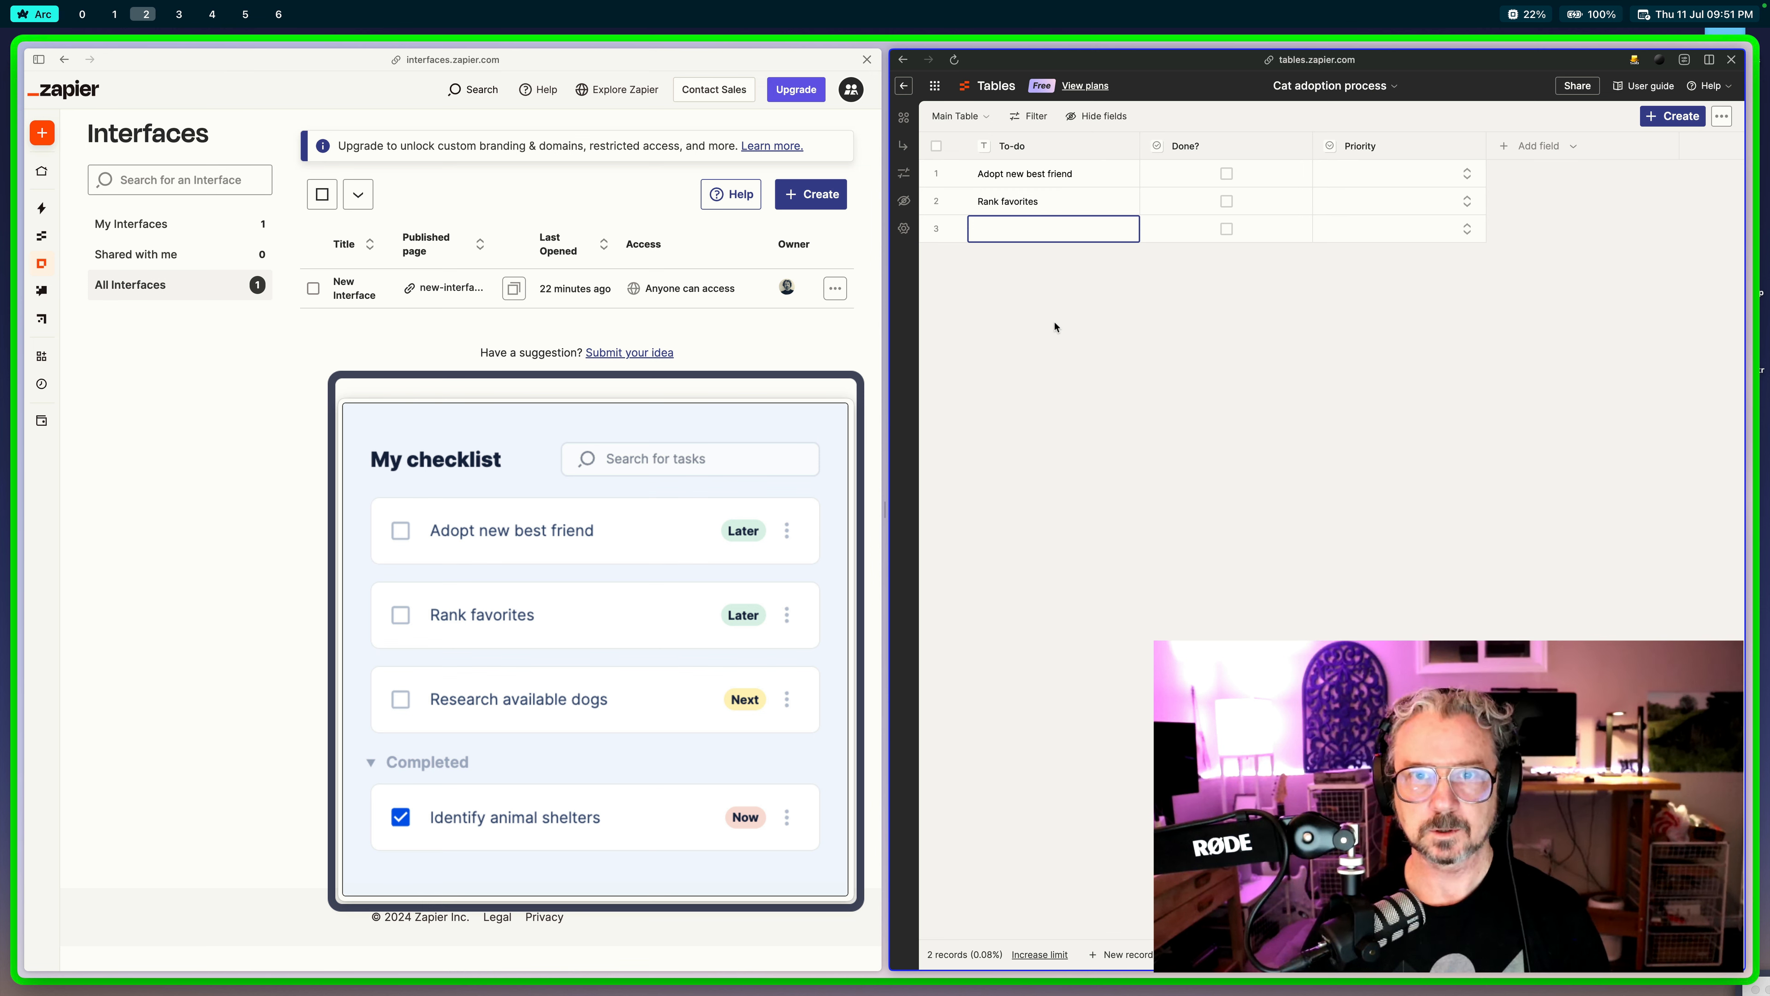
text(Researc)
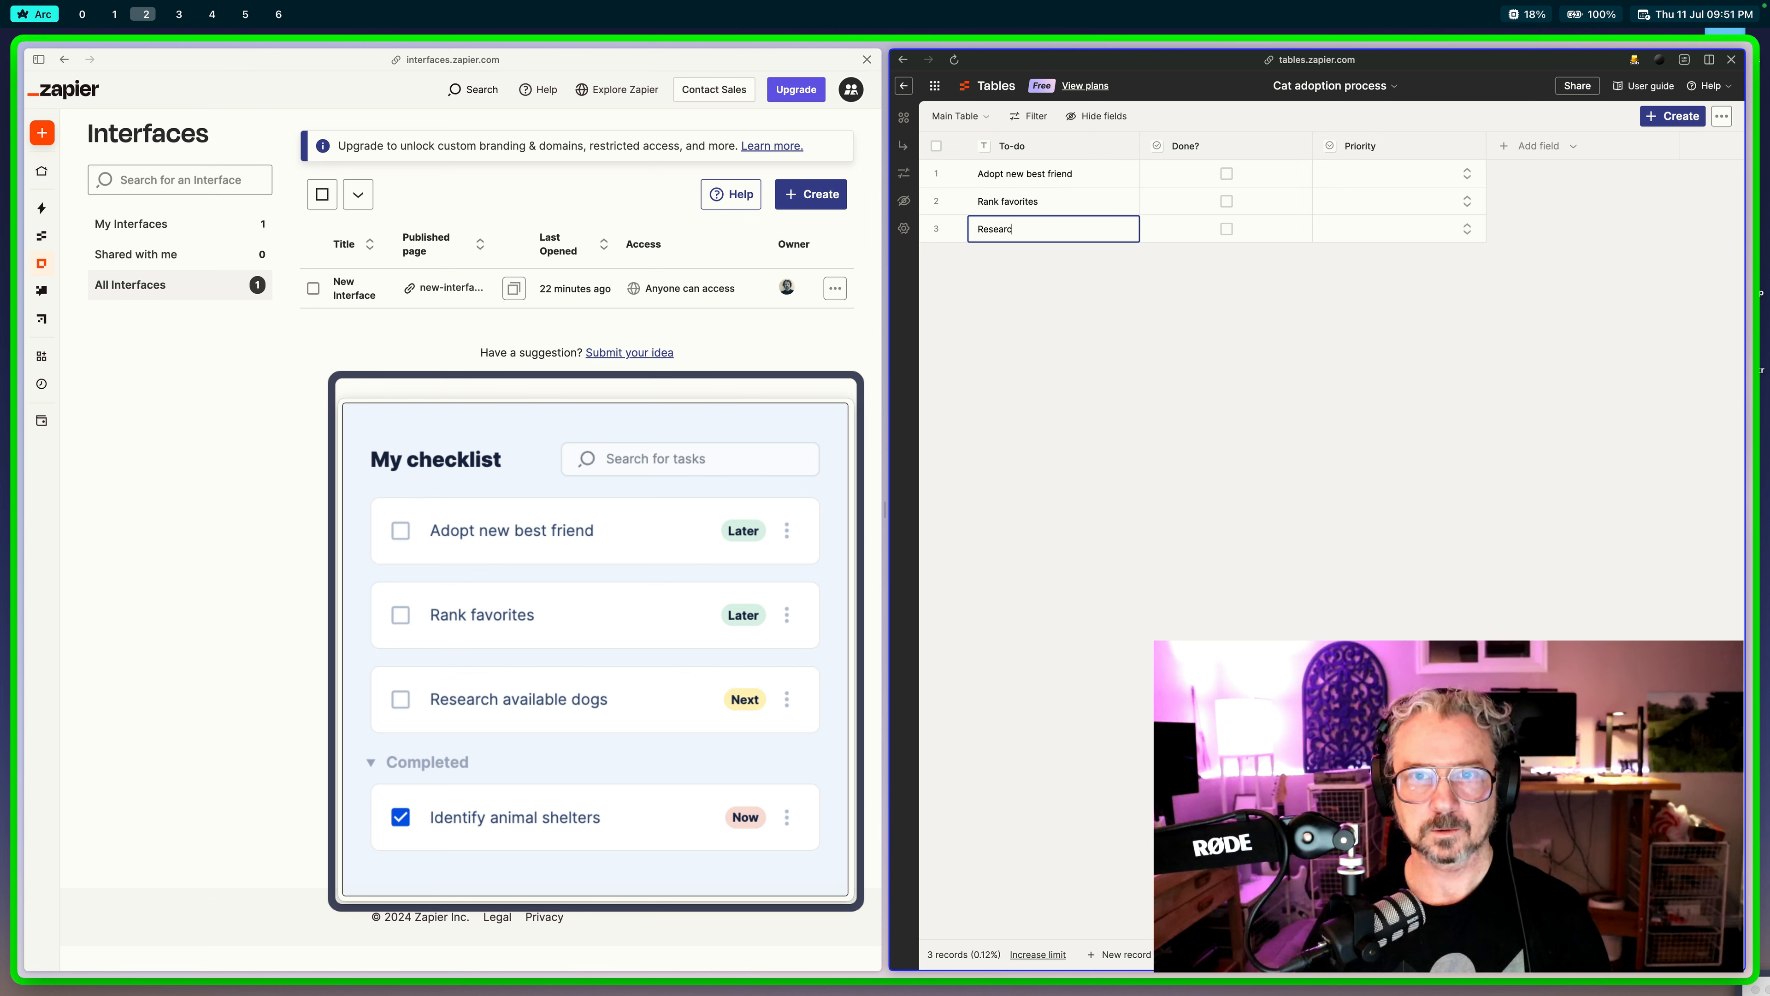
text(h available cats)
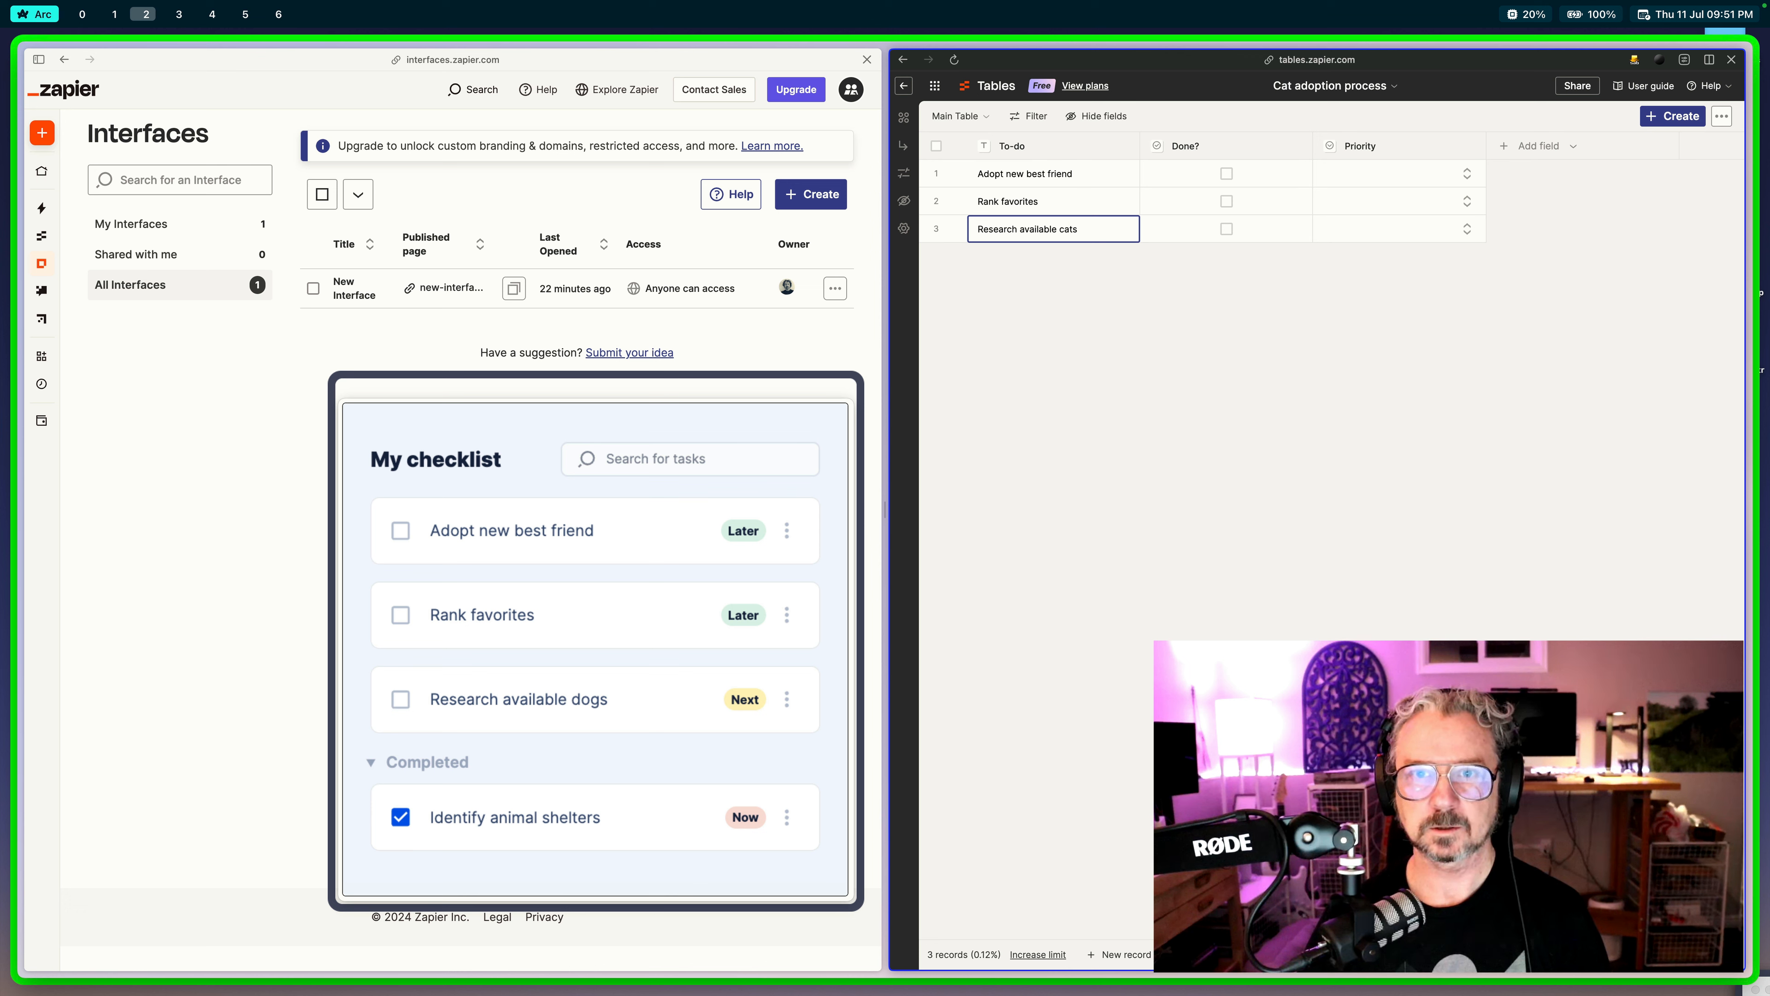
key(Return)
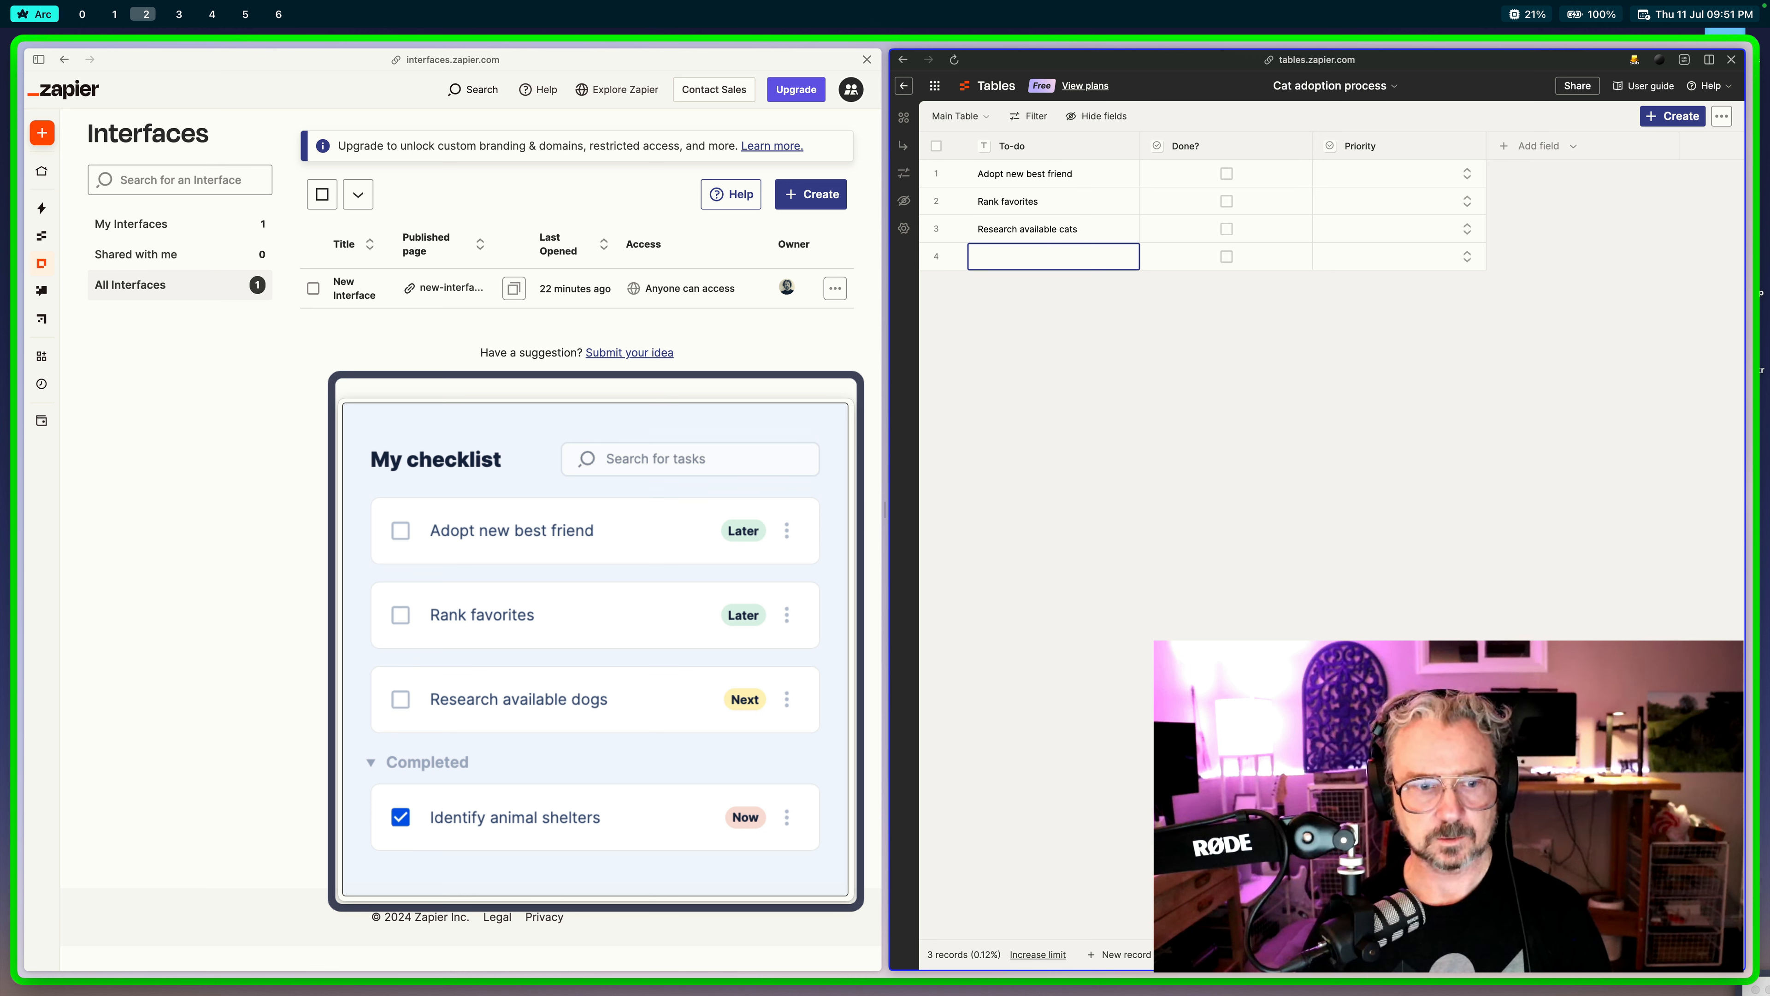
text(Identify )
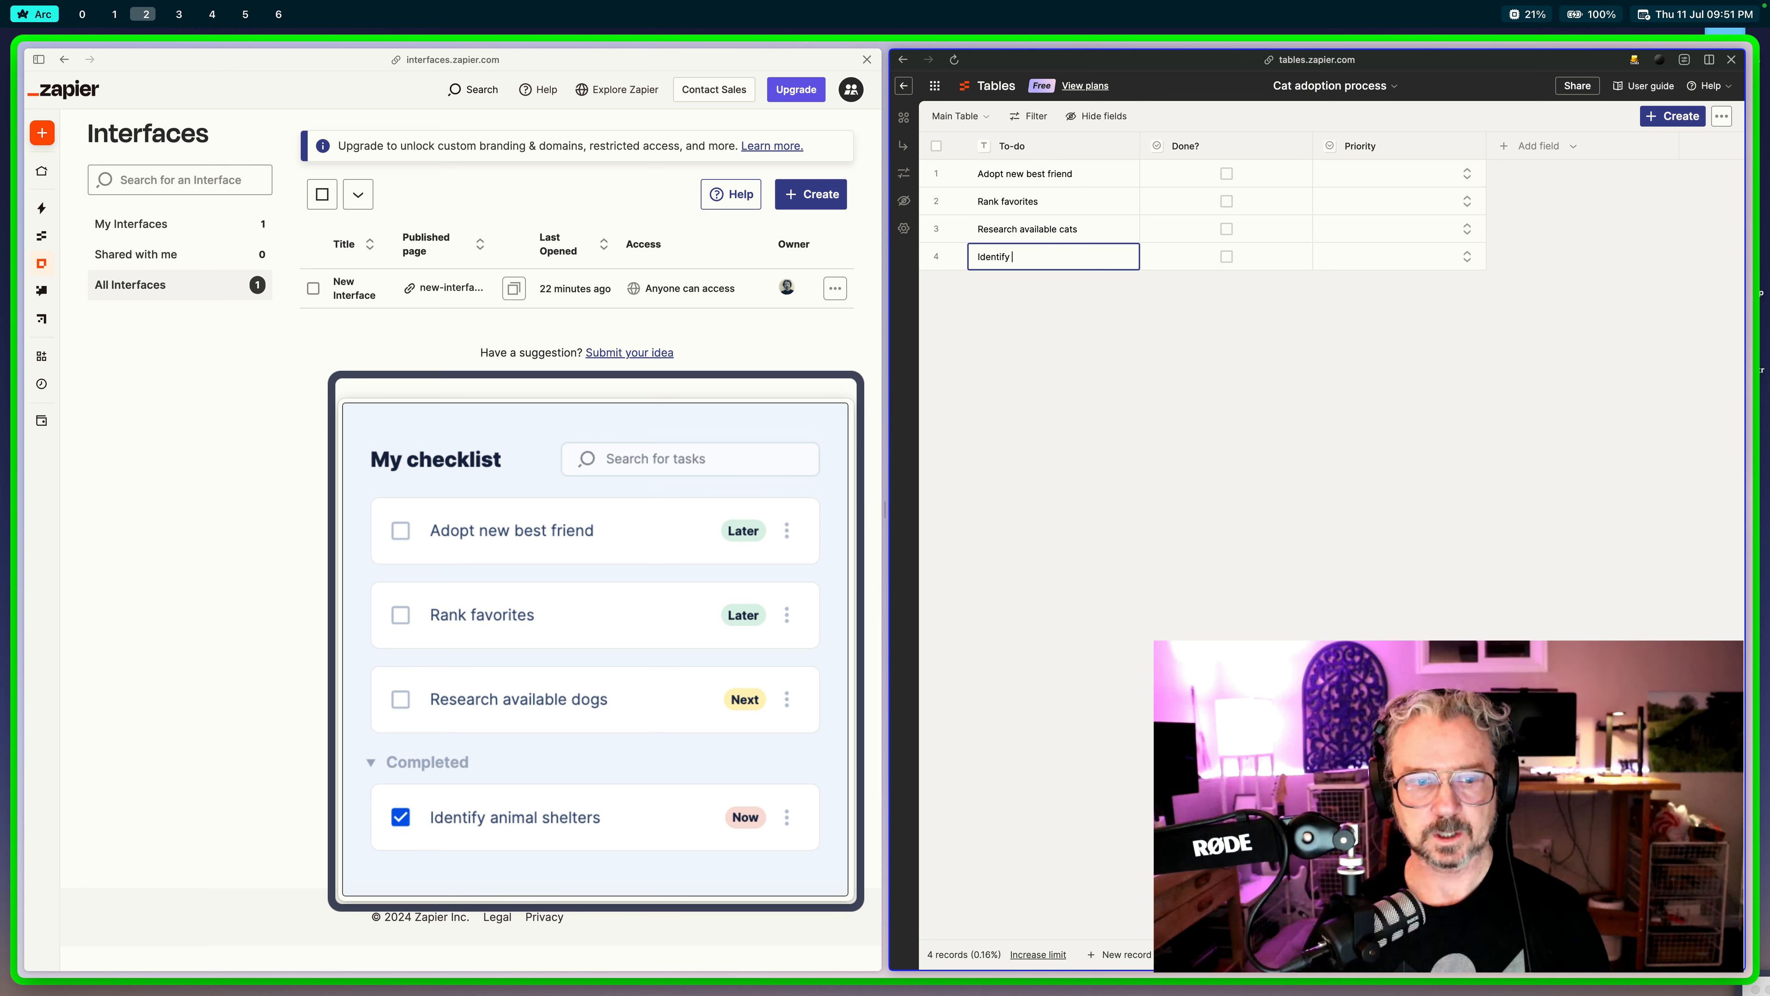
text(animal shelters)
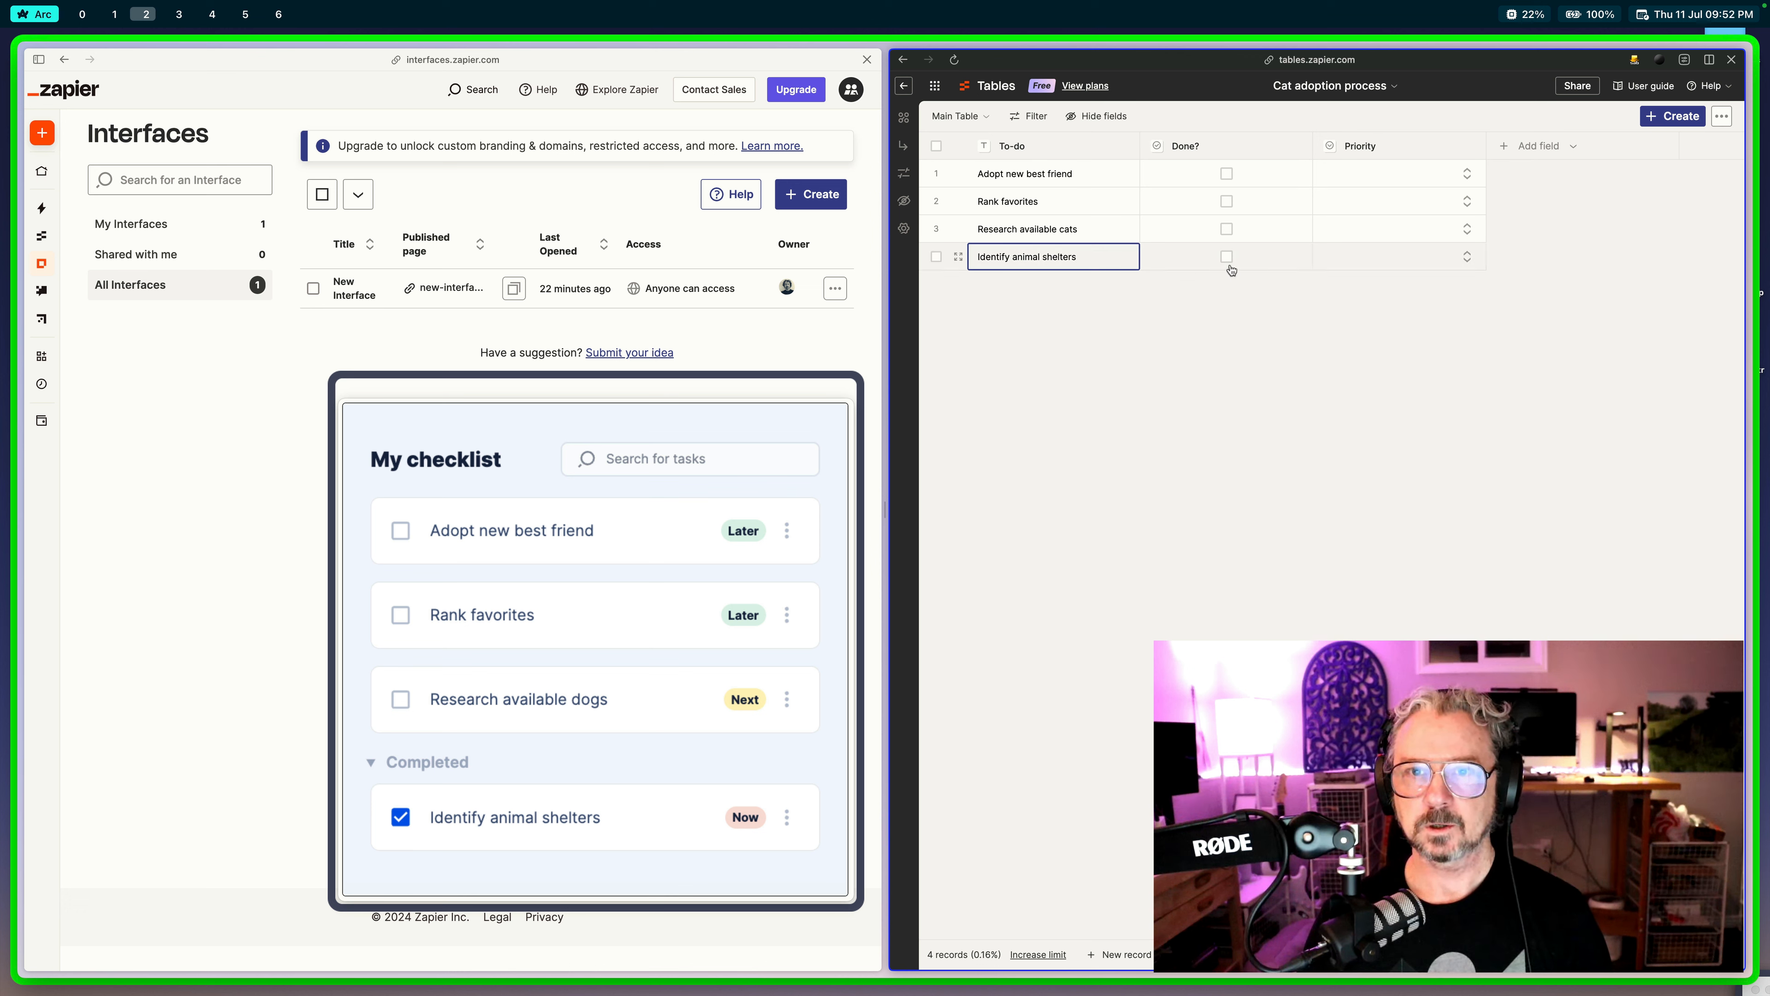
Step: Set Priority to Later for Adopt new best friend, Rank favorites and Research available cats, and to Now for Identify animal shelters
click(1413, 182)
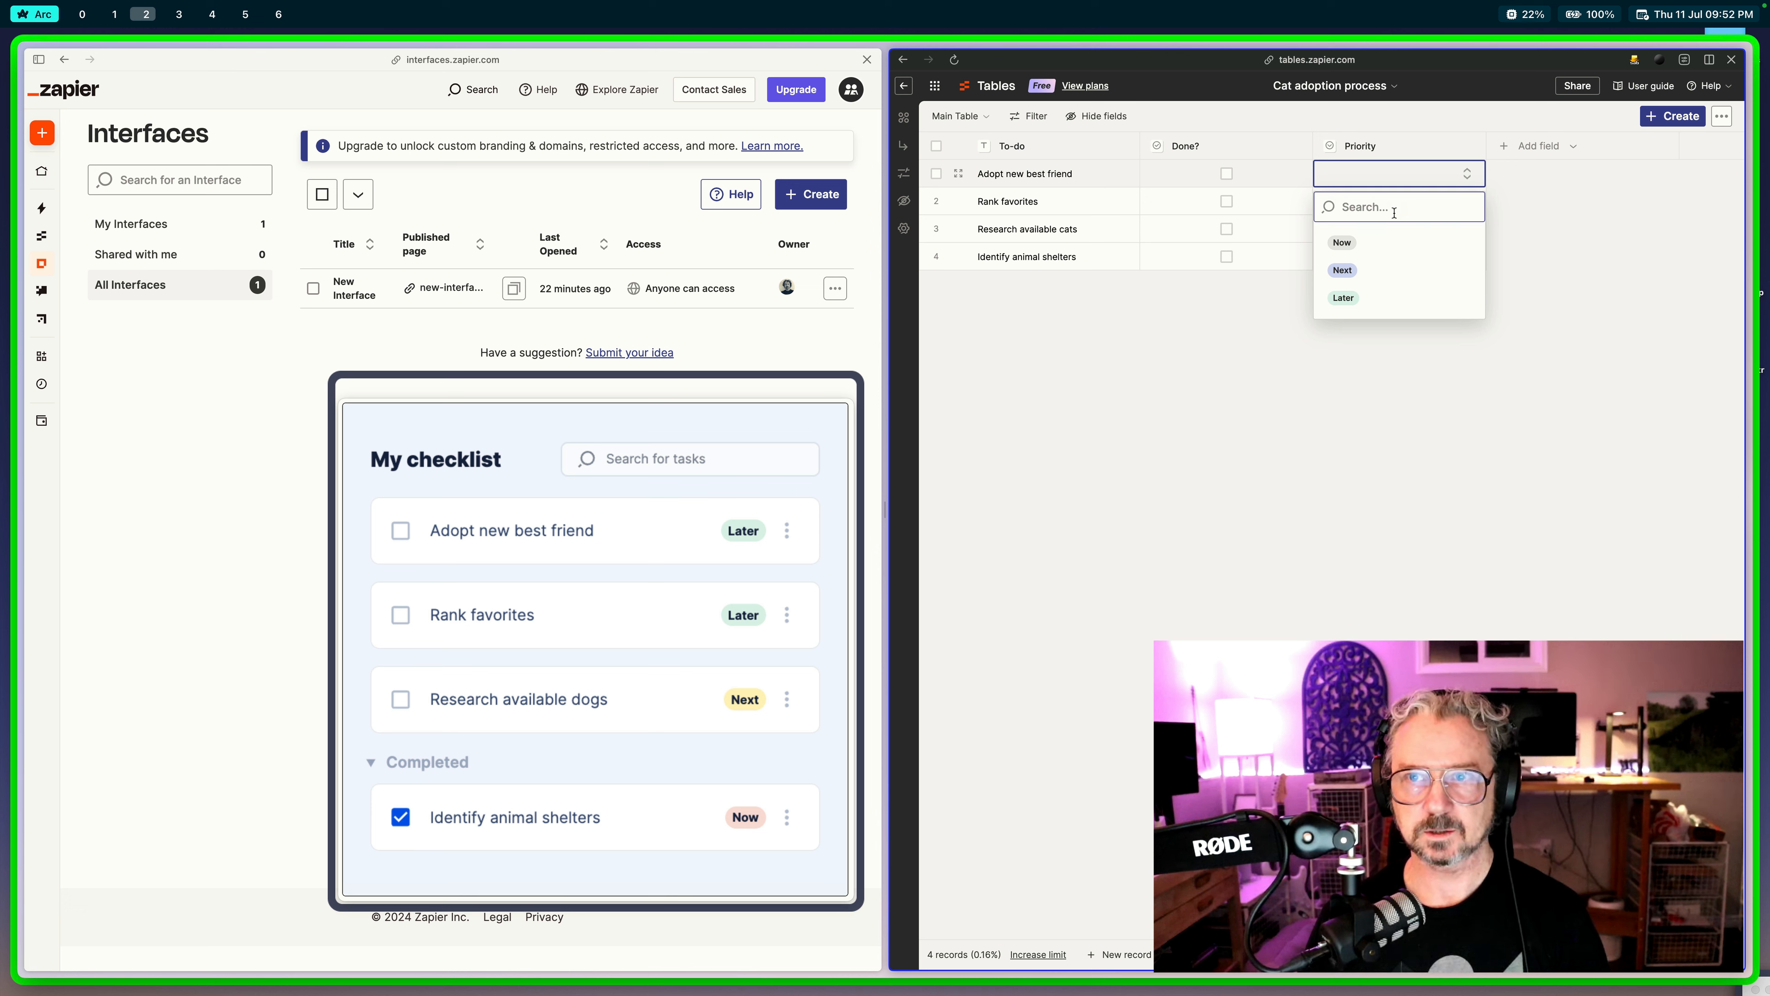
click(1351, 305)
click(1366, 202)
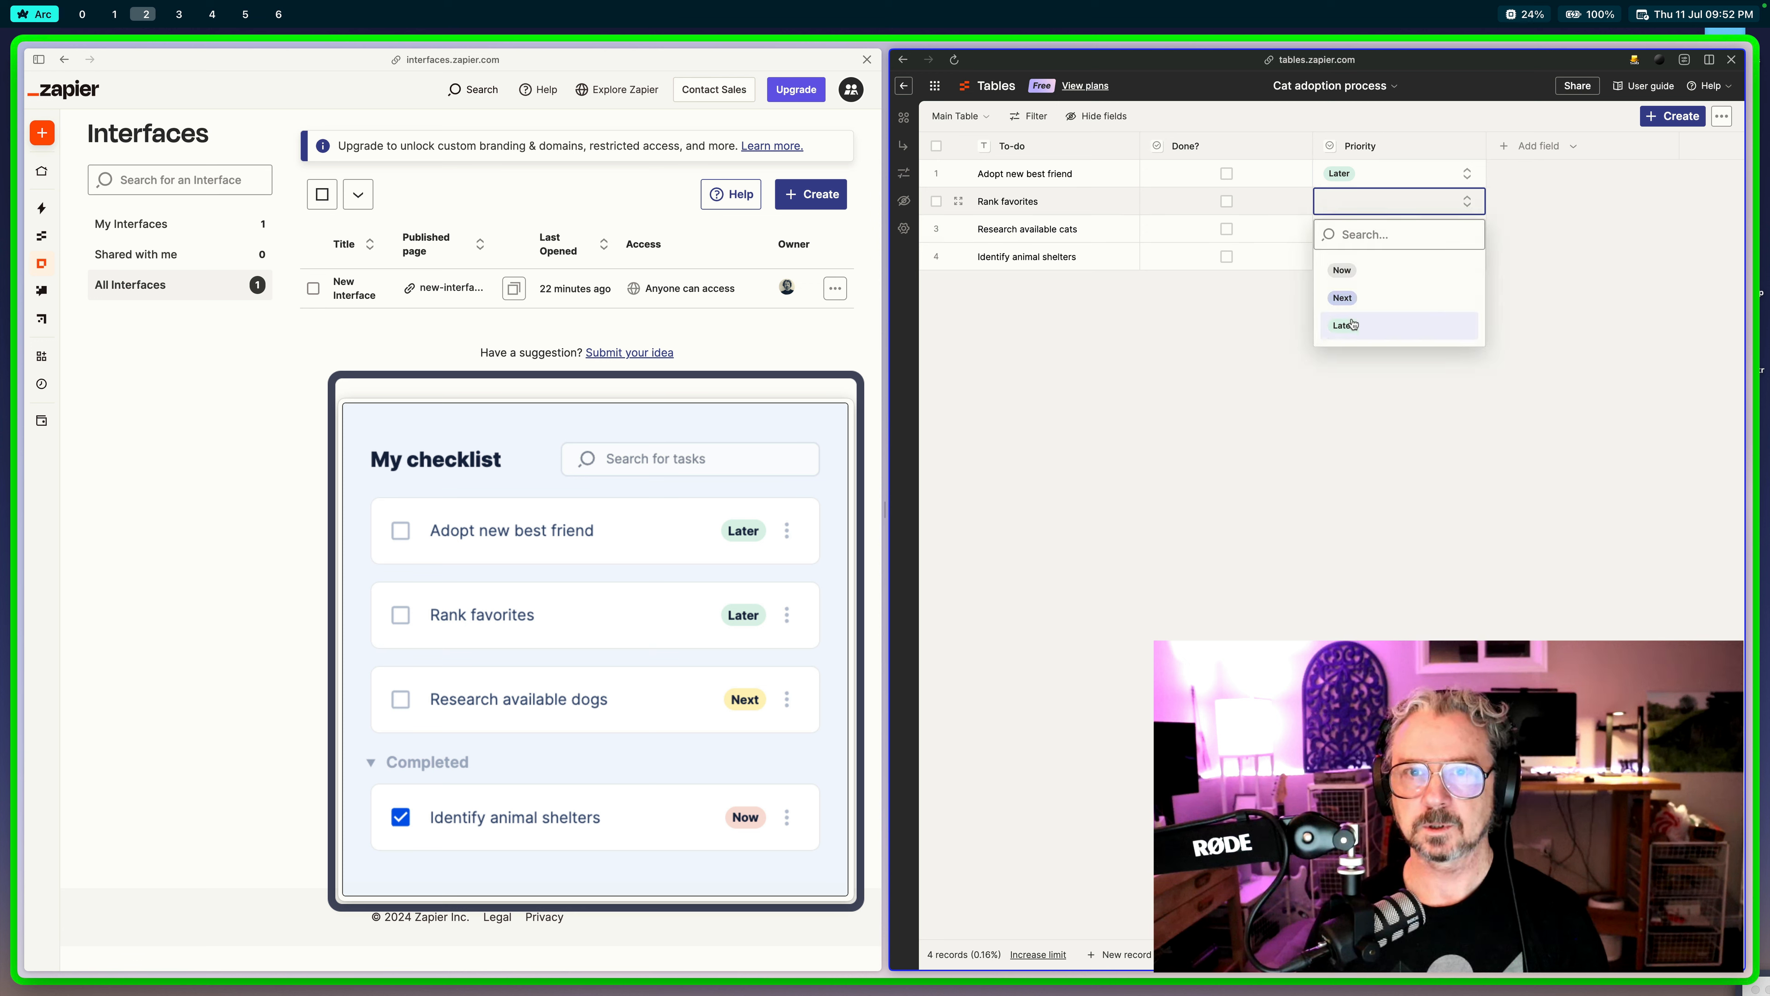
click(1351, 324)
click(1365, 230)
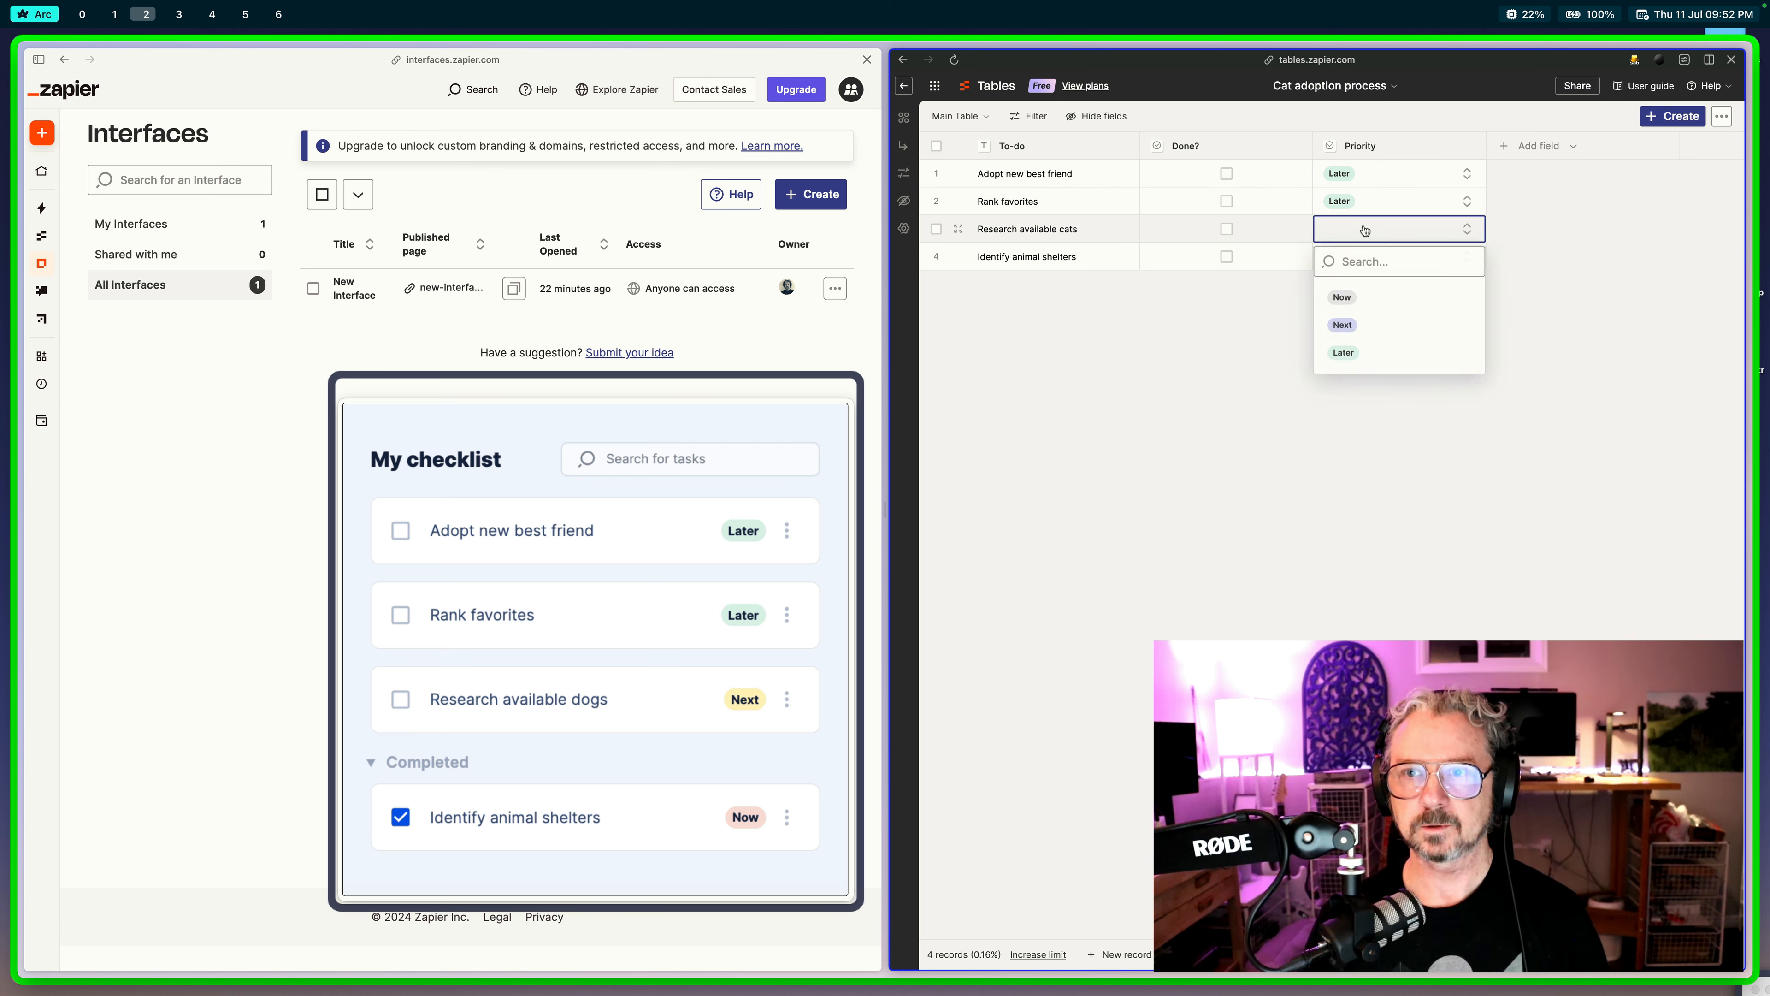
click(1351, 354)
click(1342, 256)
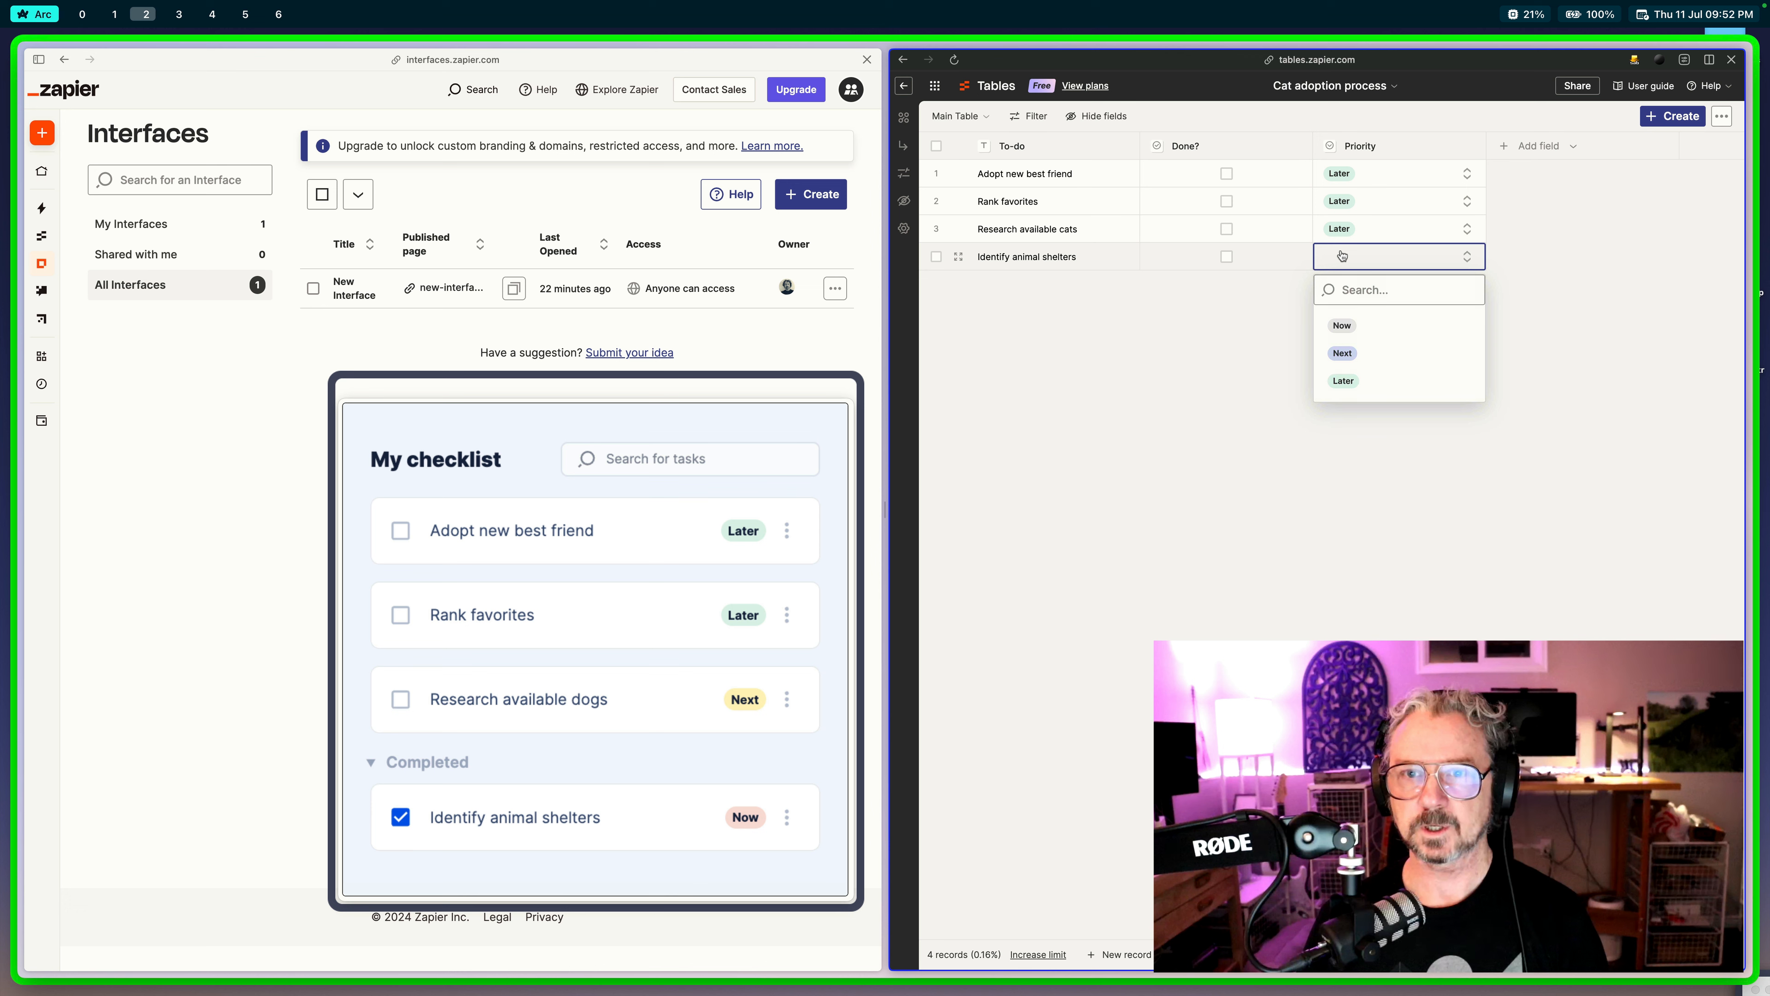
click(1348, 328)
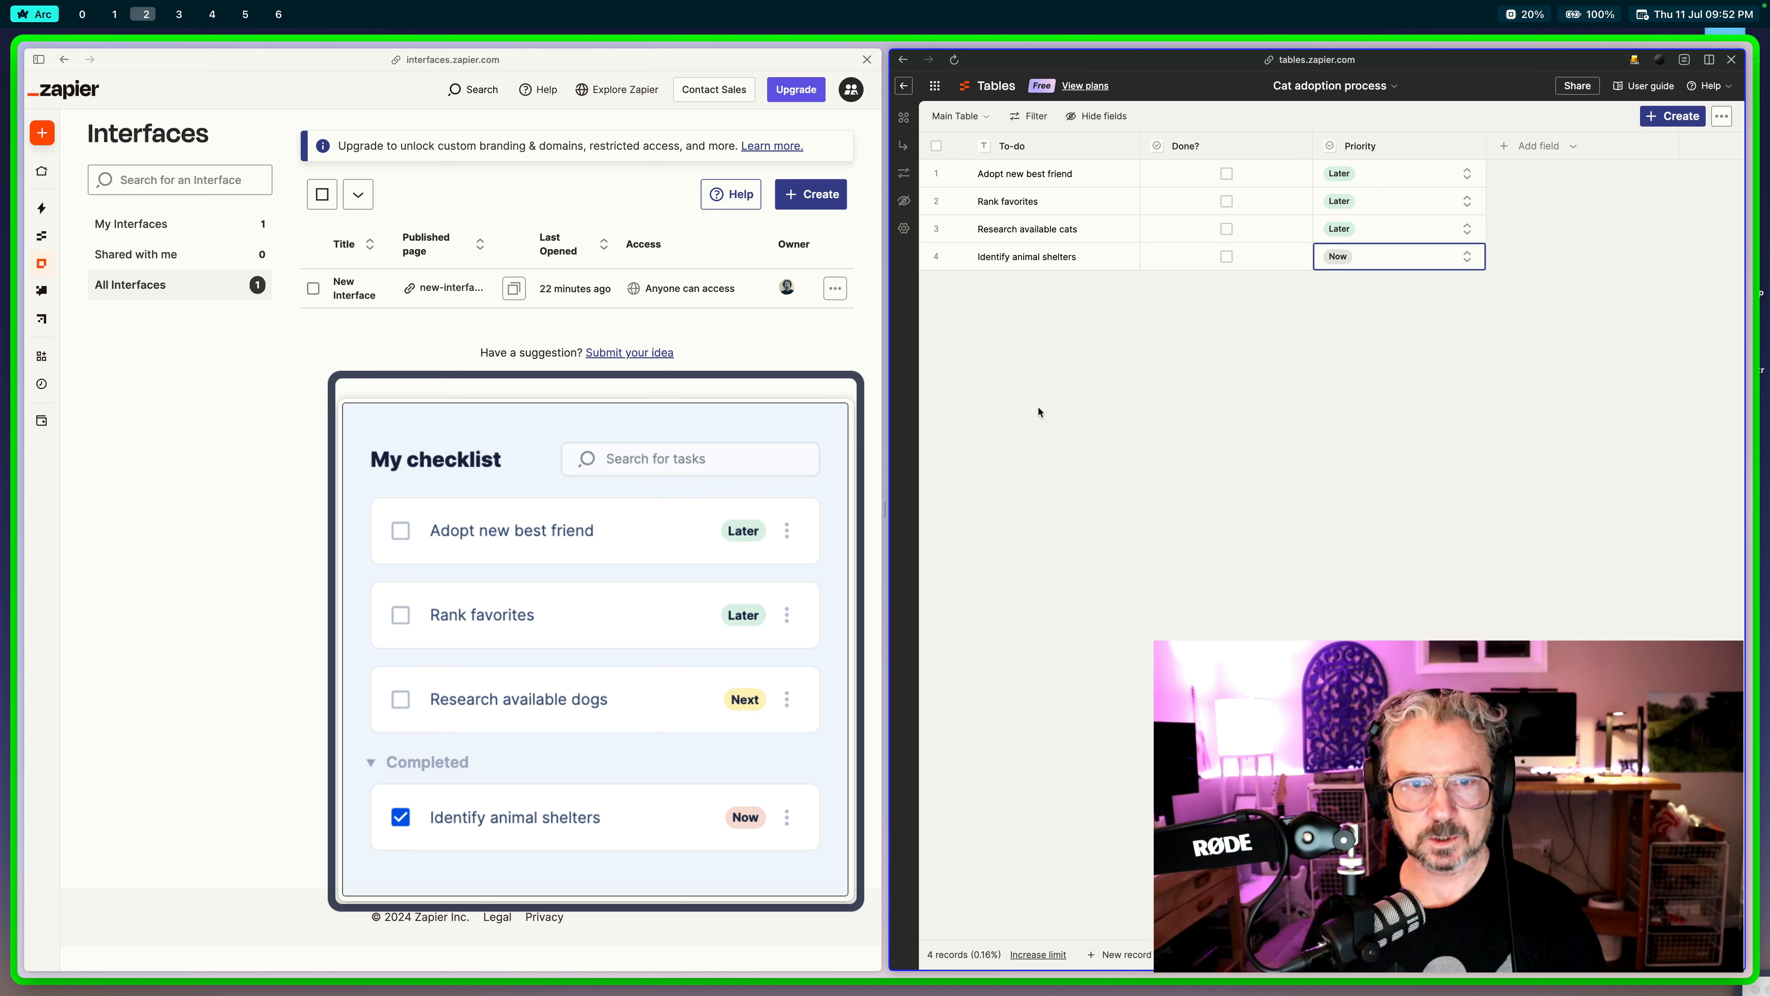
Step: Move the floating checklist capture over the table window and create a new interface from scratch
drag(756, 396, 1458, 400)
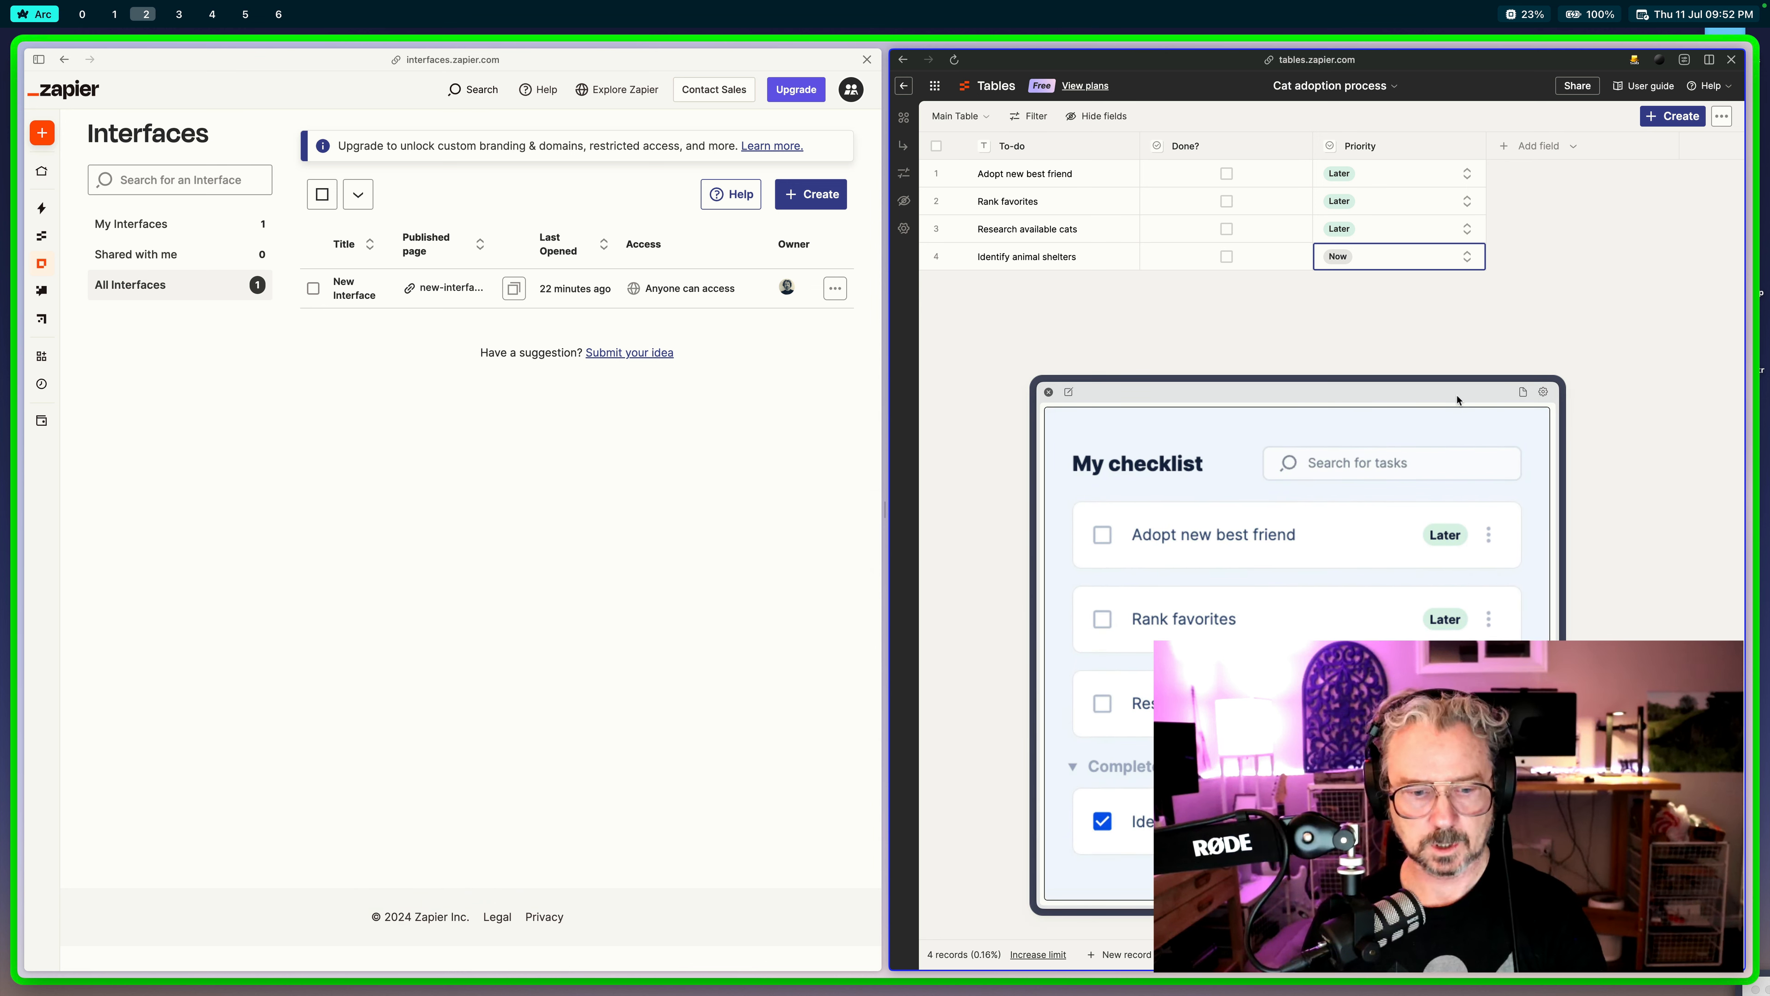
click(766, 453)
click(800, 193)
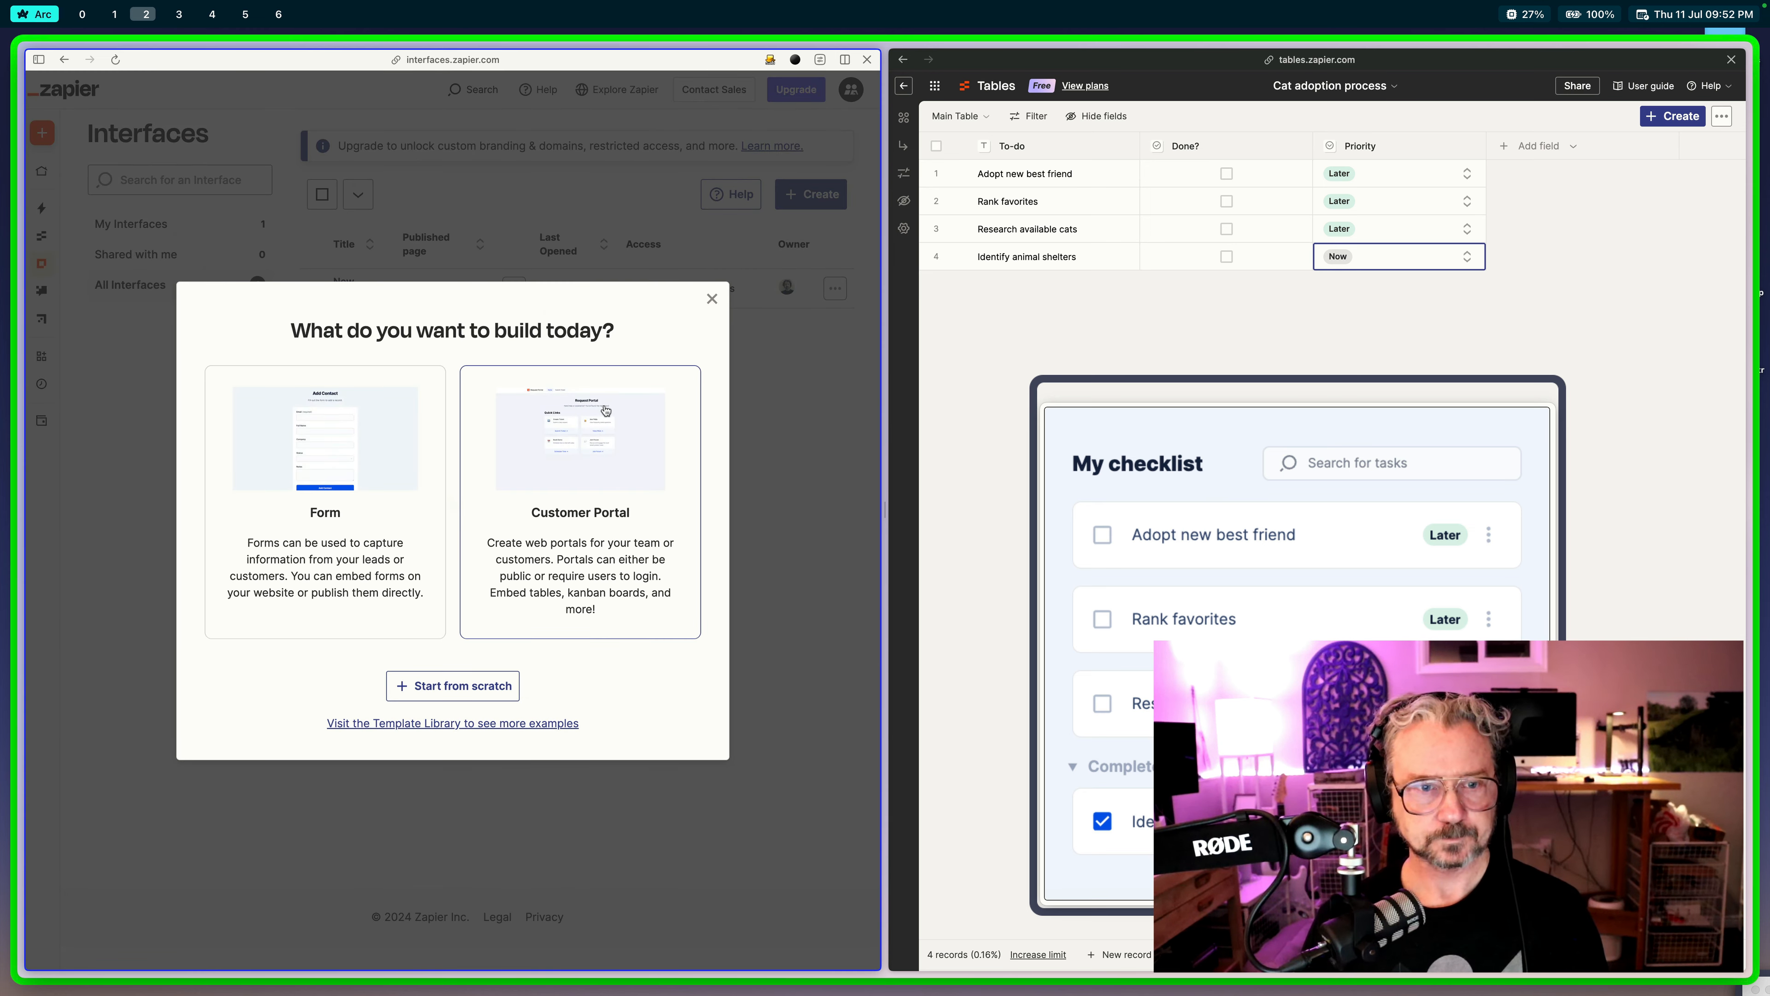
click(479, 687)
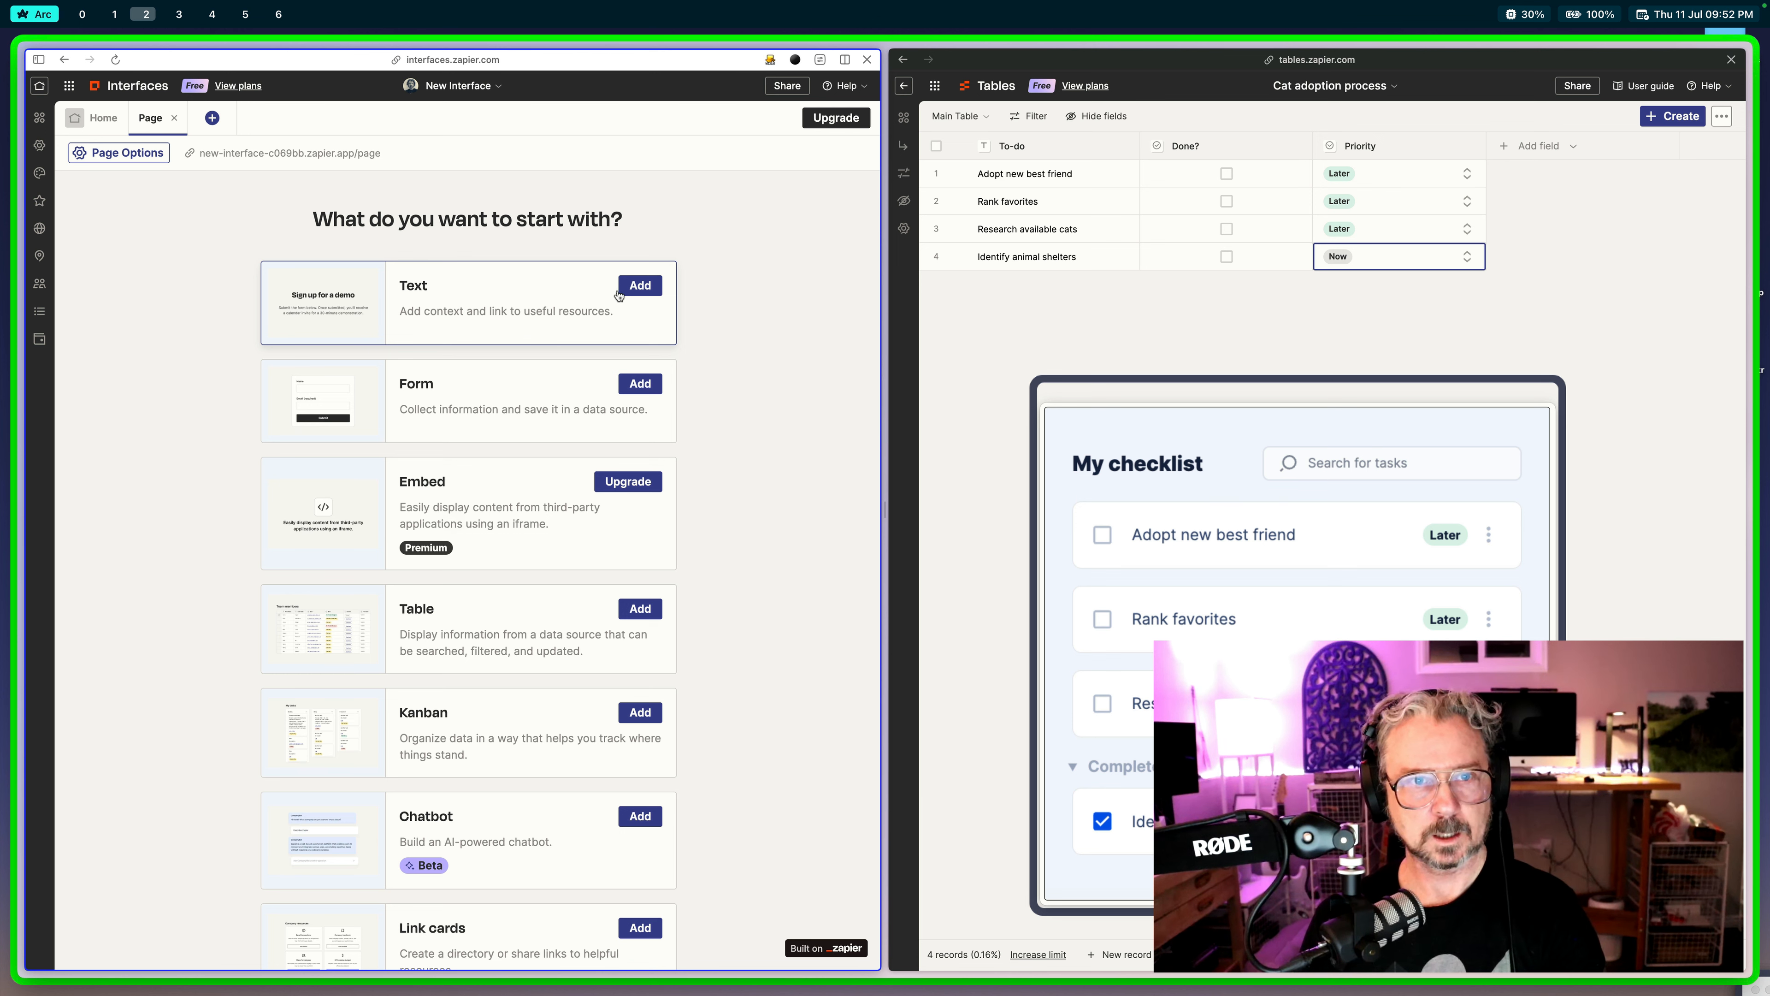
Step: Add a Text component with the header "Adopt a Cat" and the body text "Meow Meow Meow"
click(638, 285)
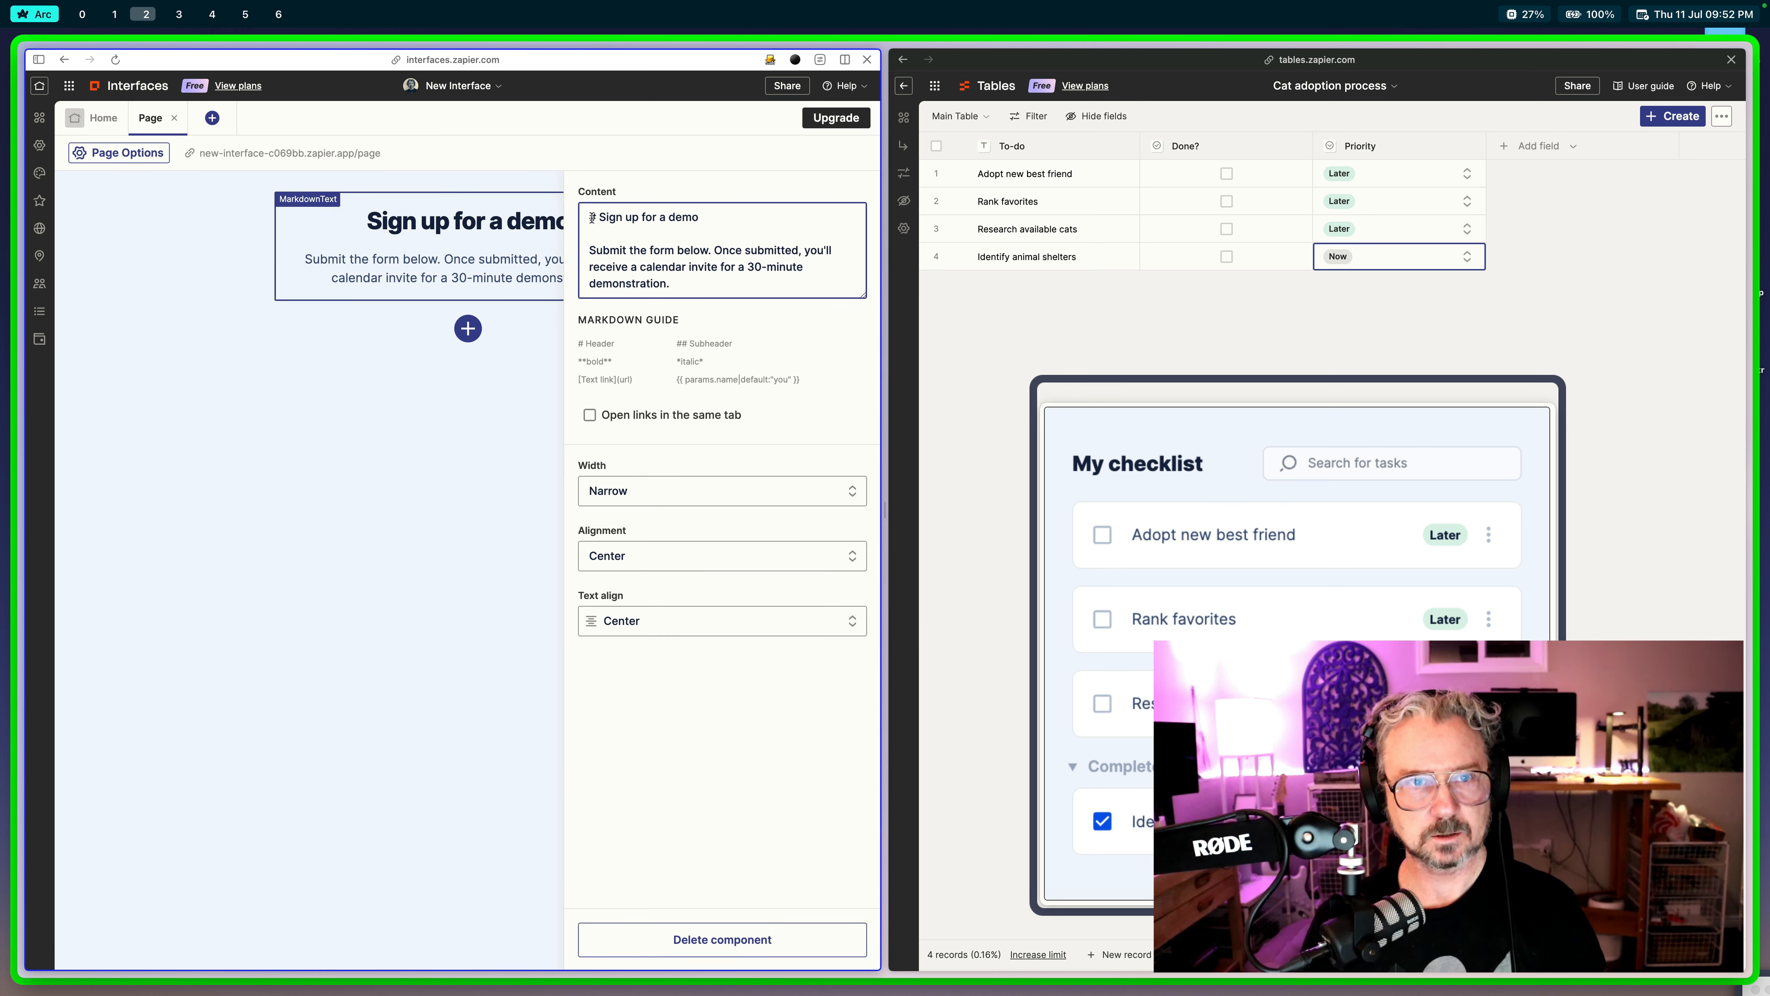
drag(599, 218, 698, 219)
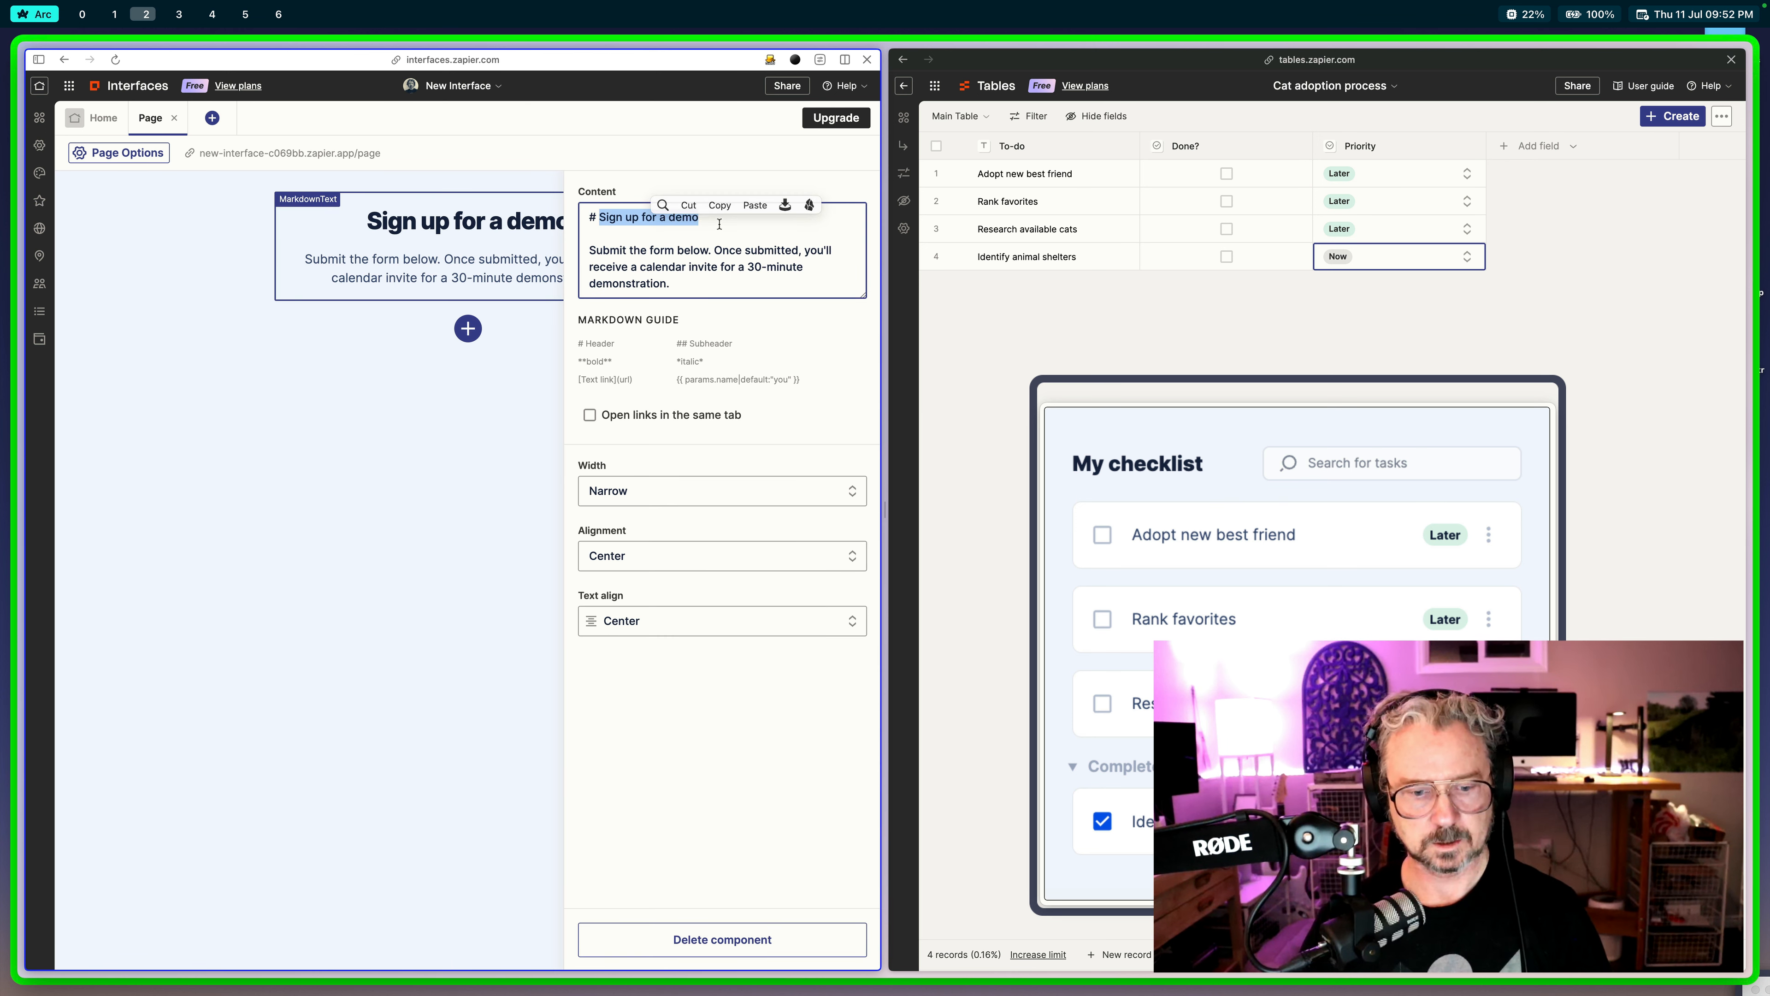
text(Adopt a C)
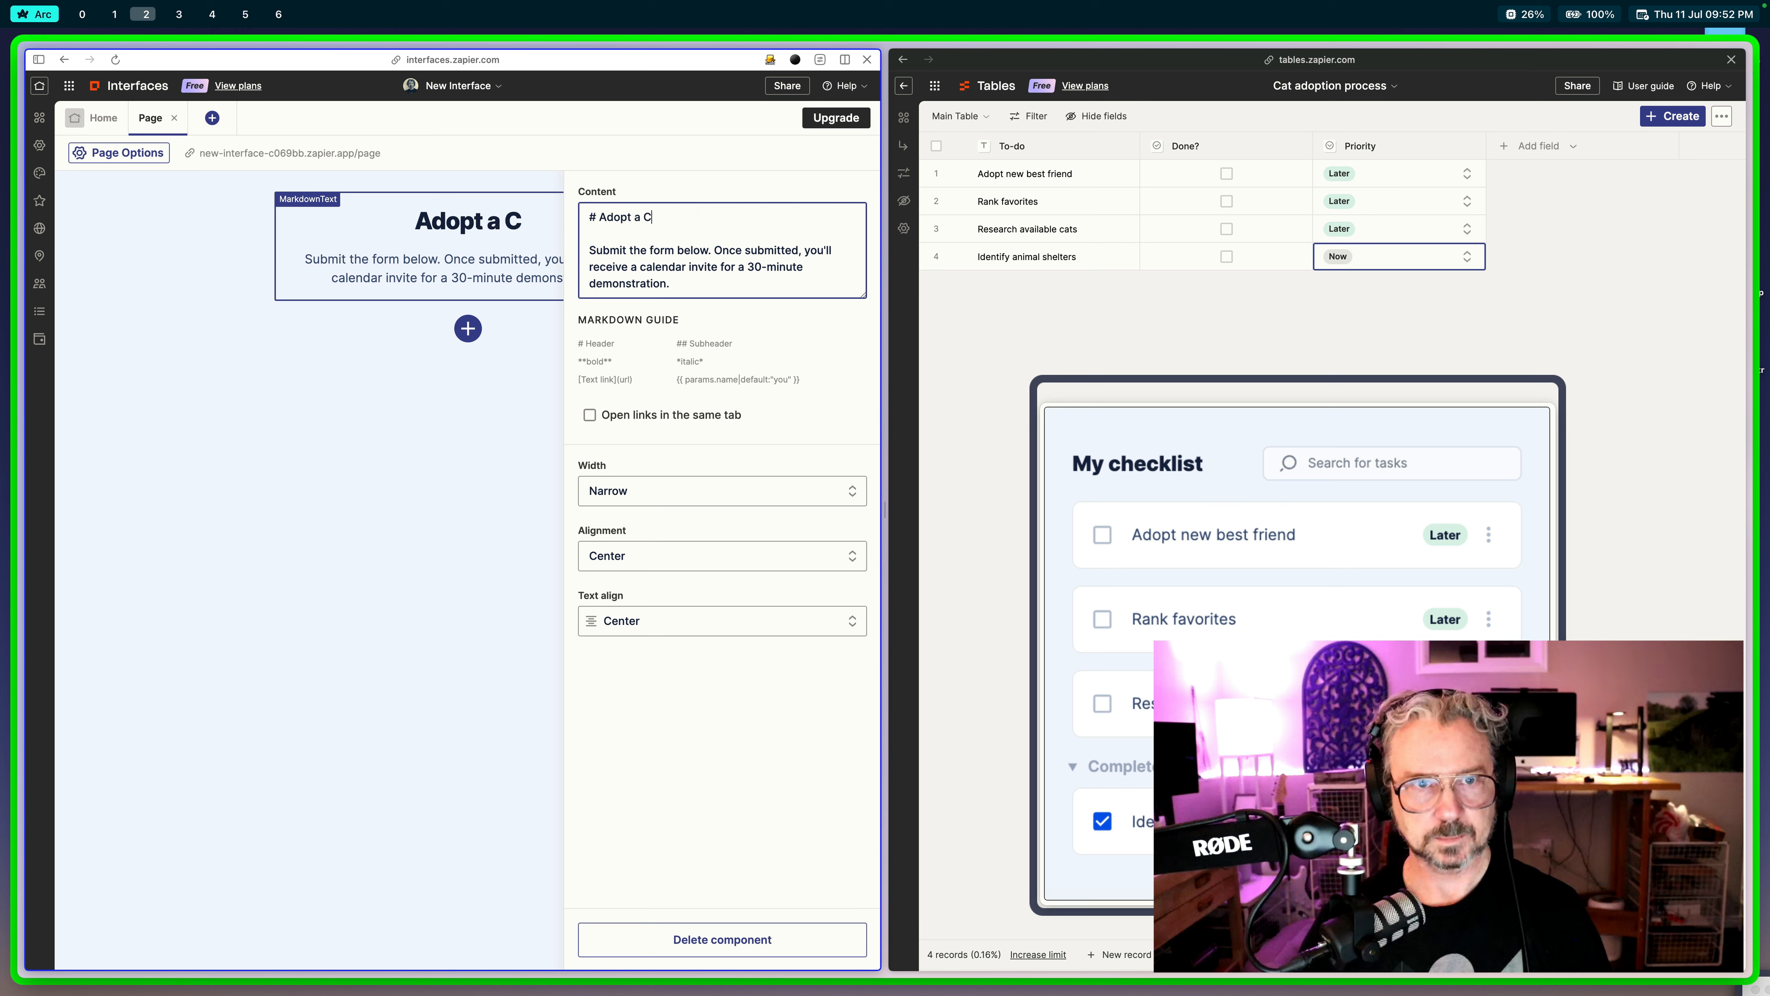
text(at)
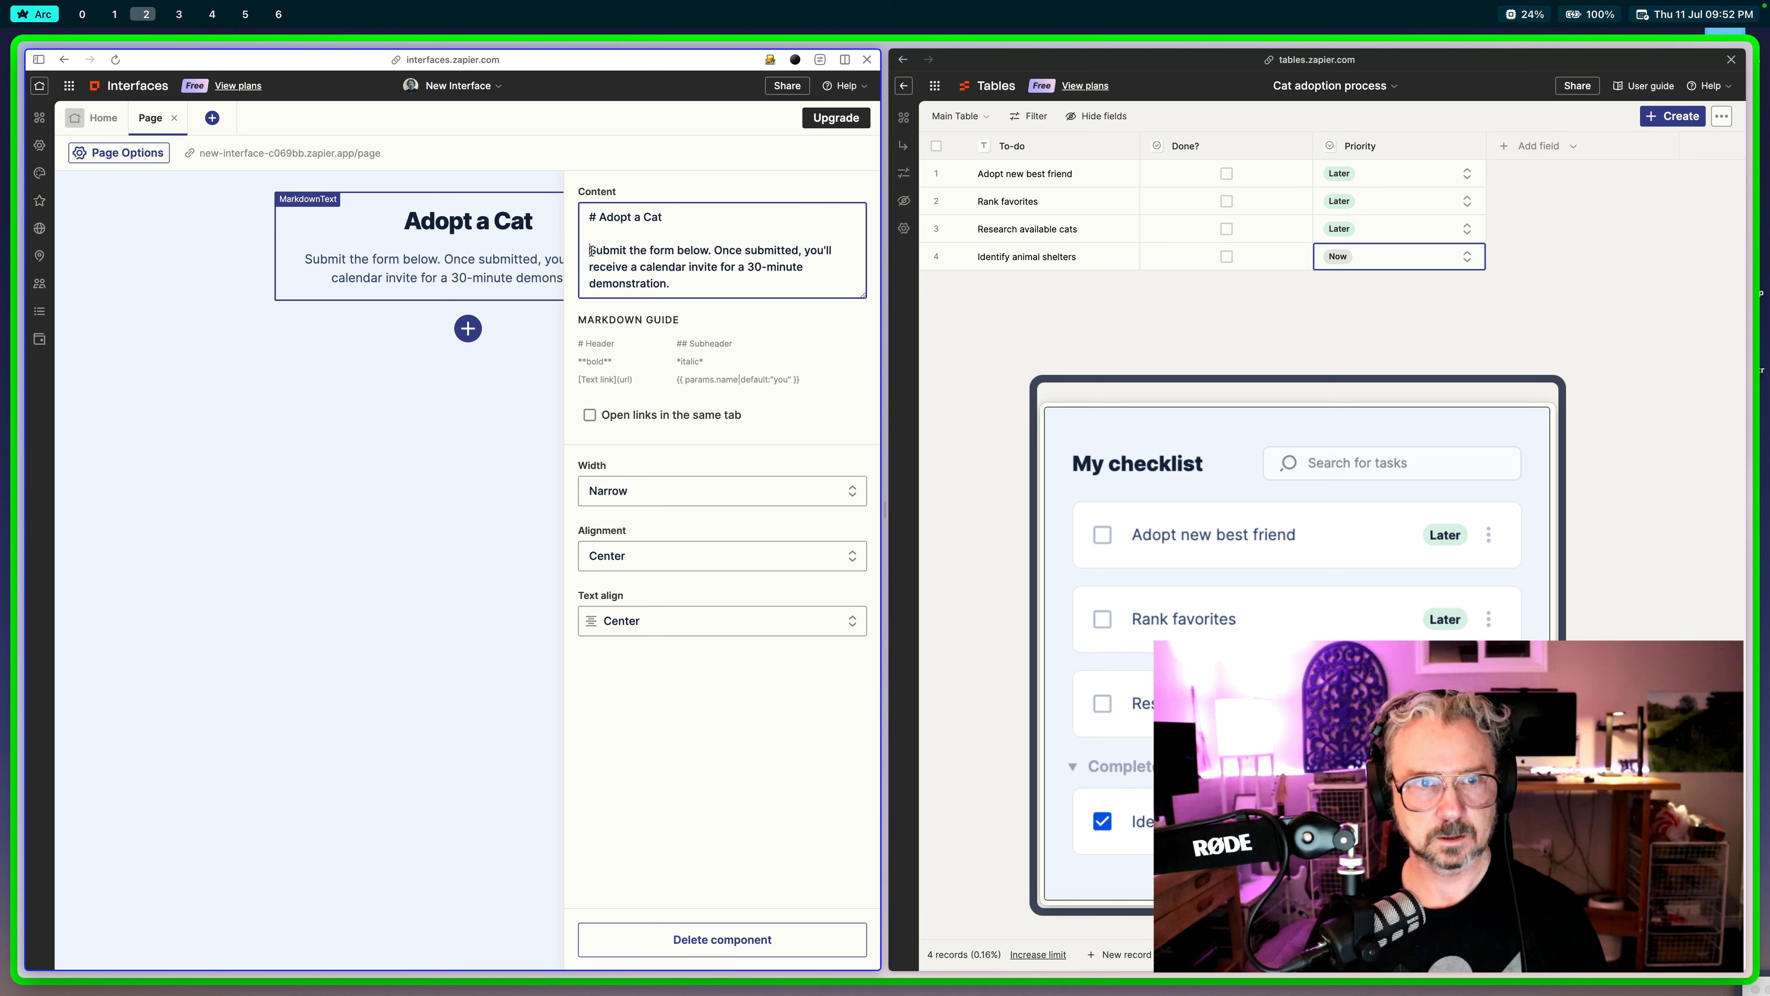
drag(590, 250, 692, 309)
text(Meo)
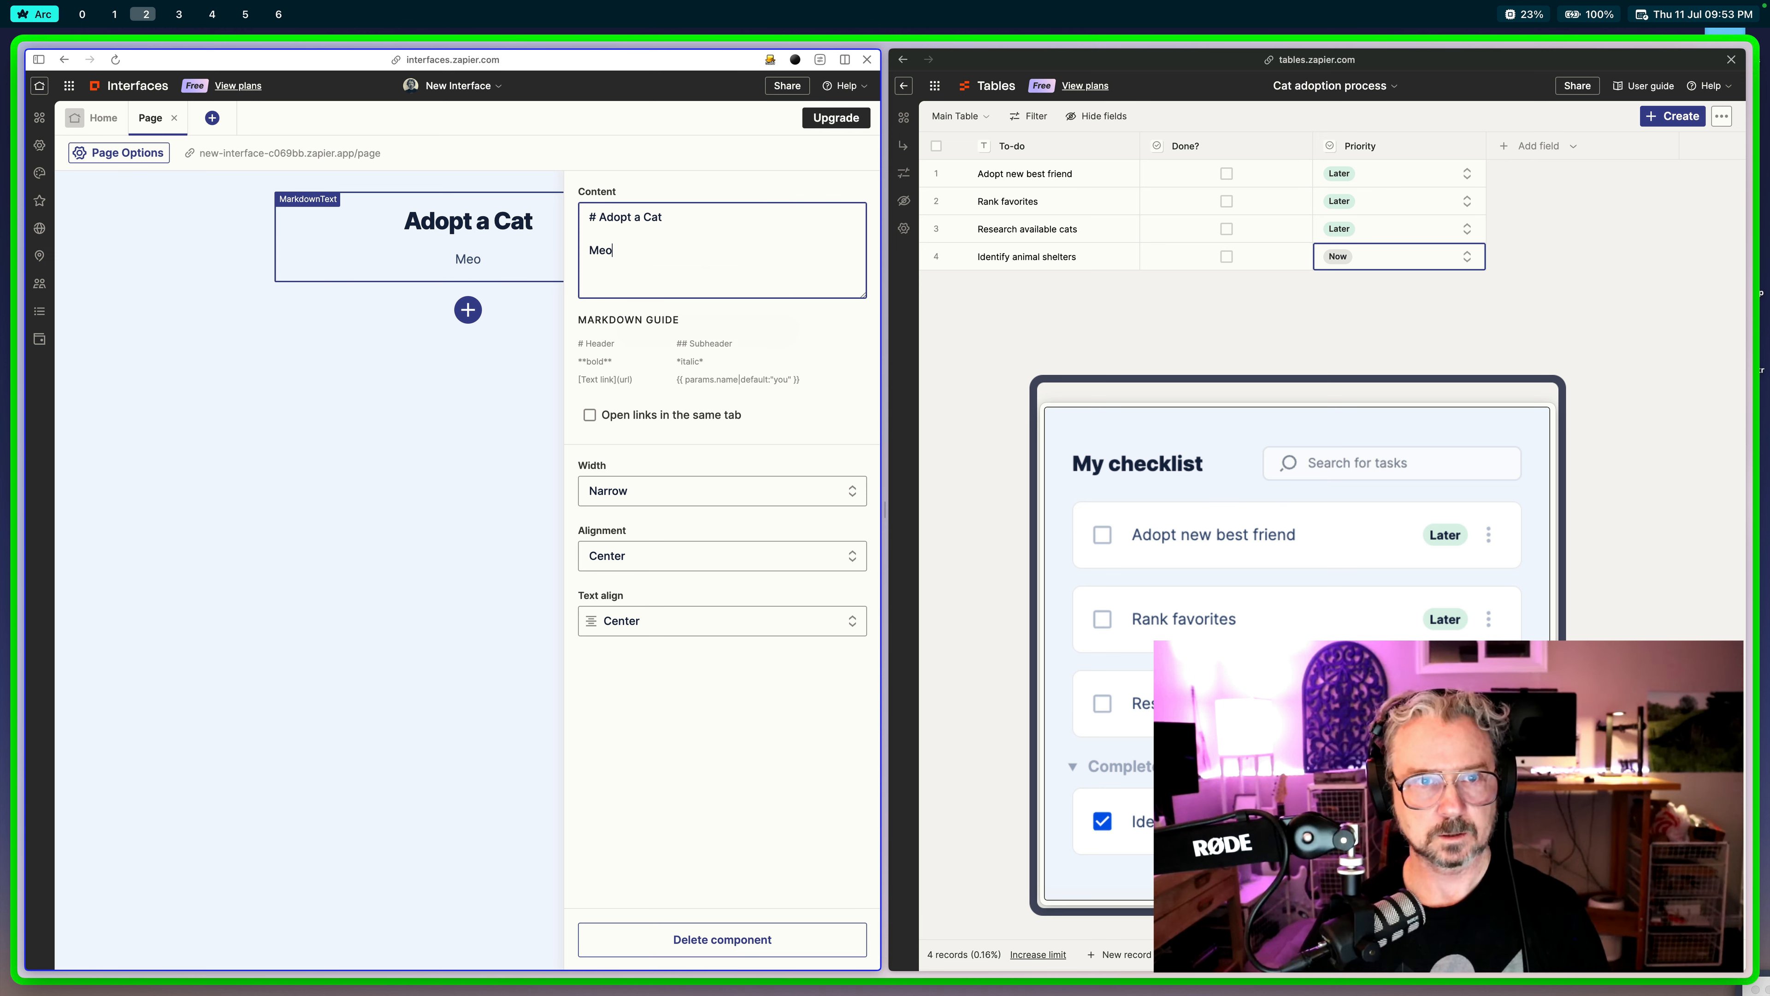
text(w Meow Meow)
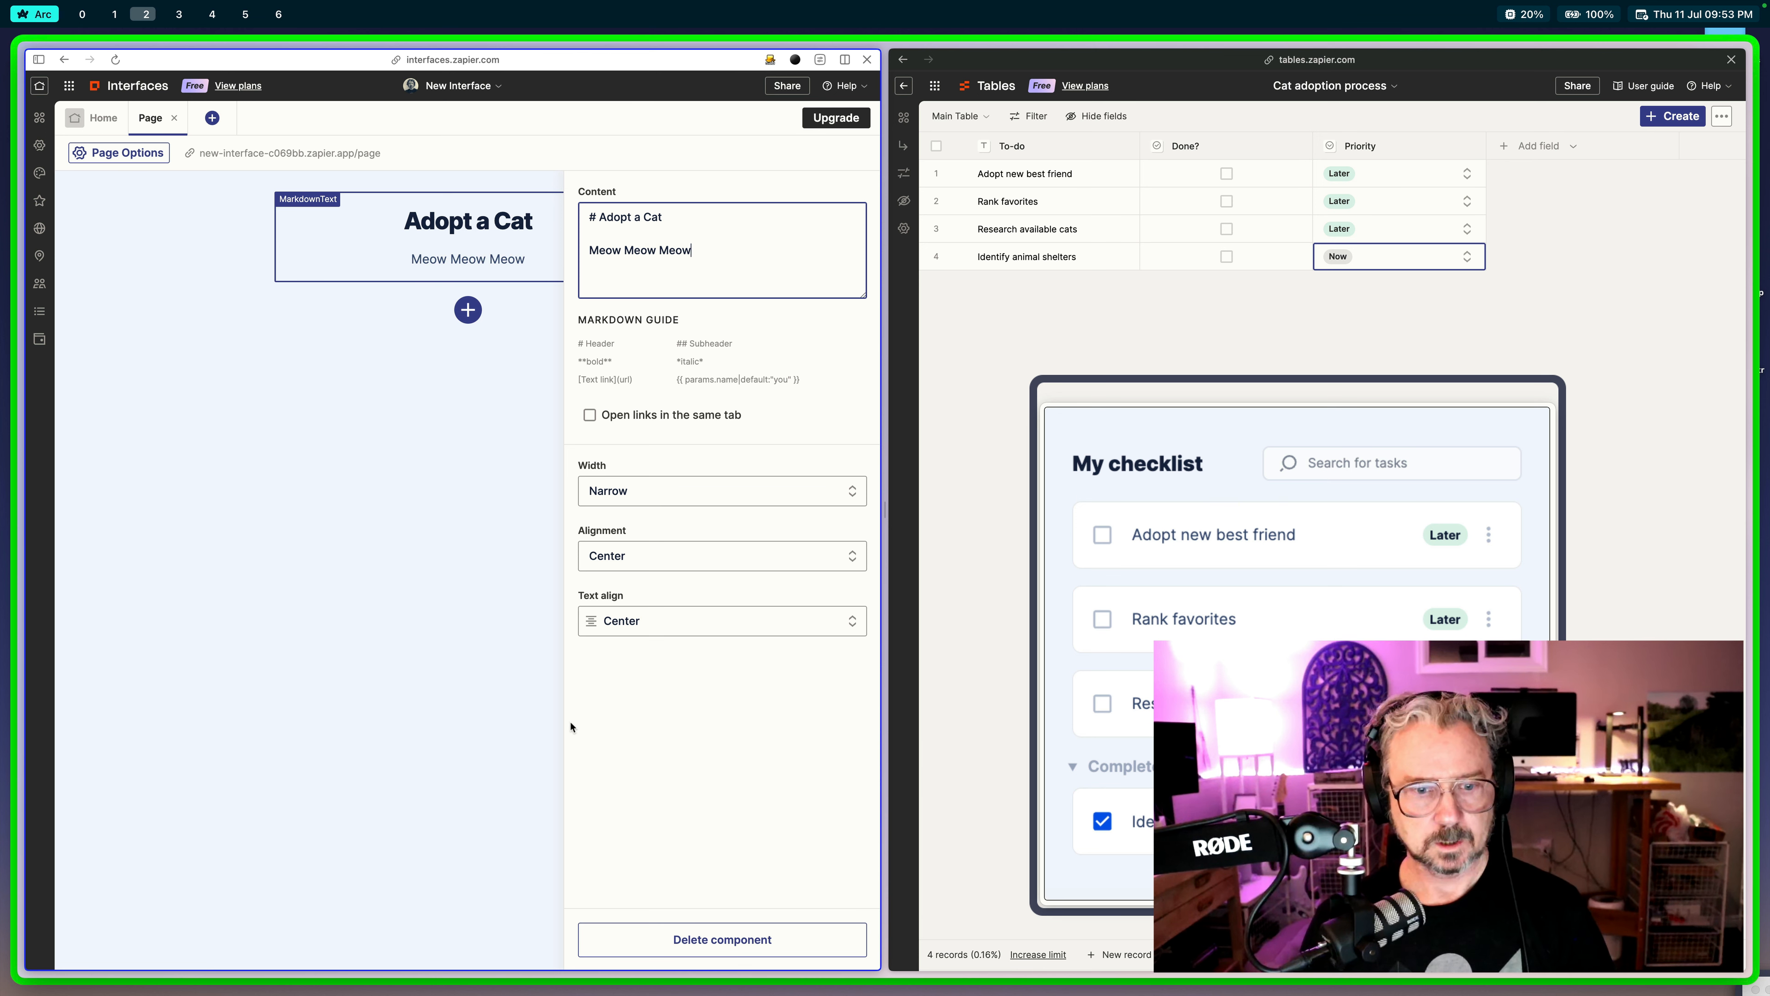
click(518, 721)
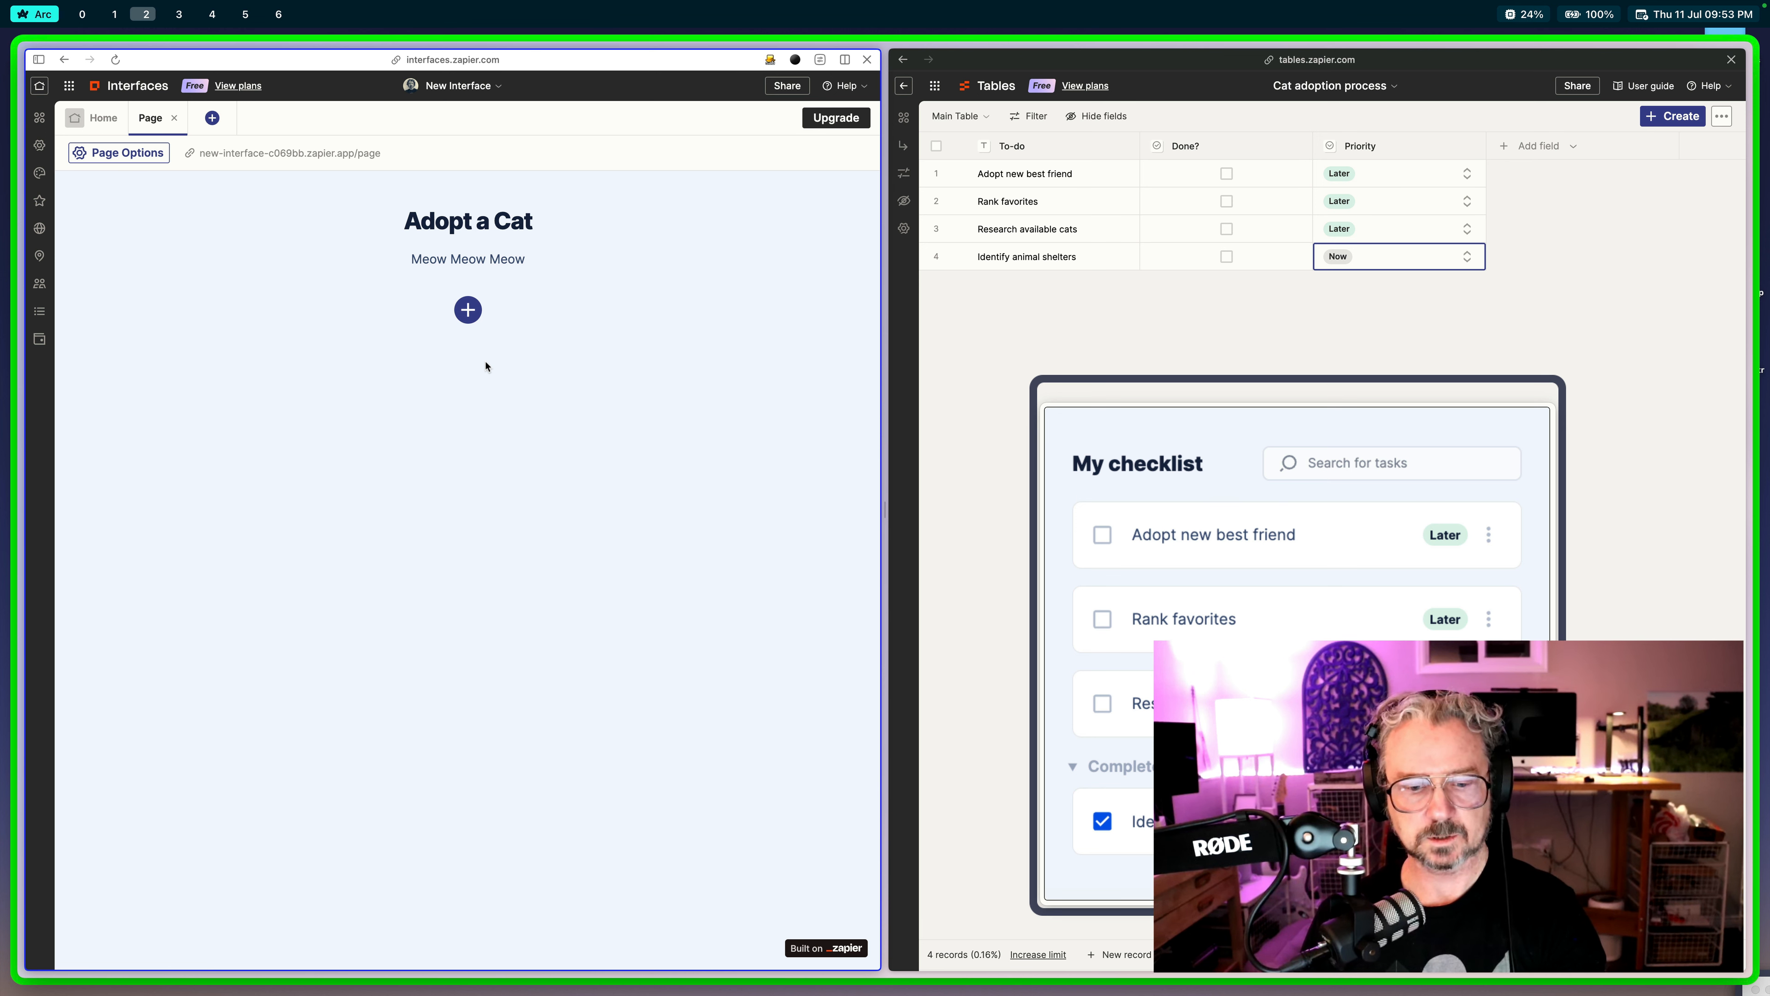
Step: Find the Checklist component with the search term "check" and add it below the text
click(468, 311)
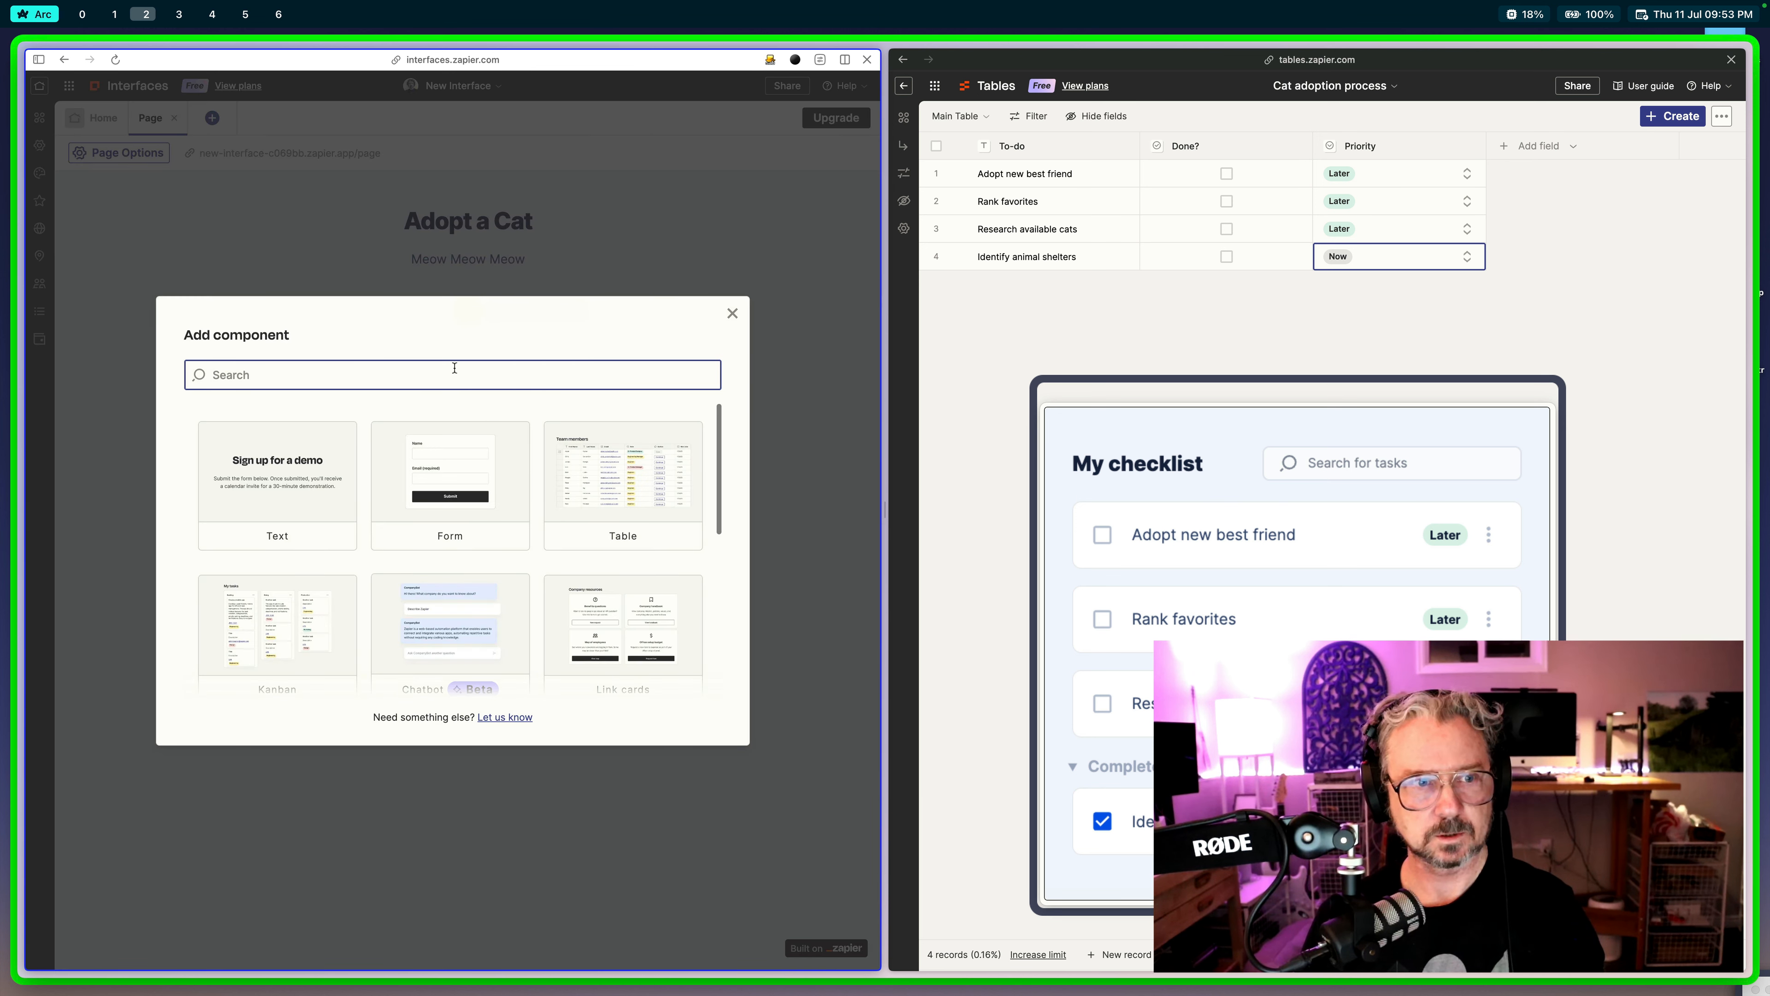
scroll(496, 541, down, 2)
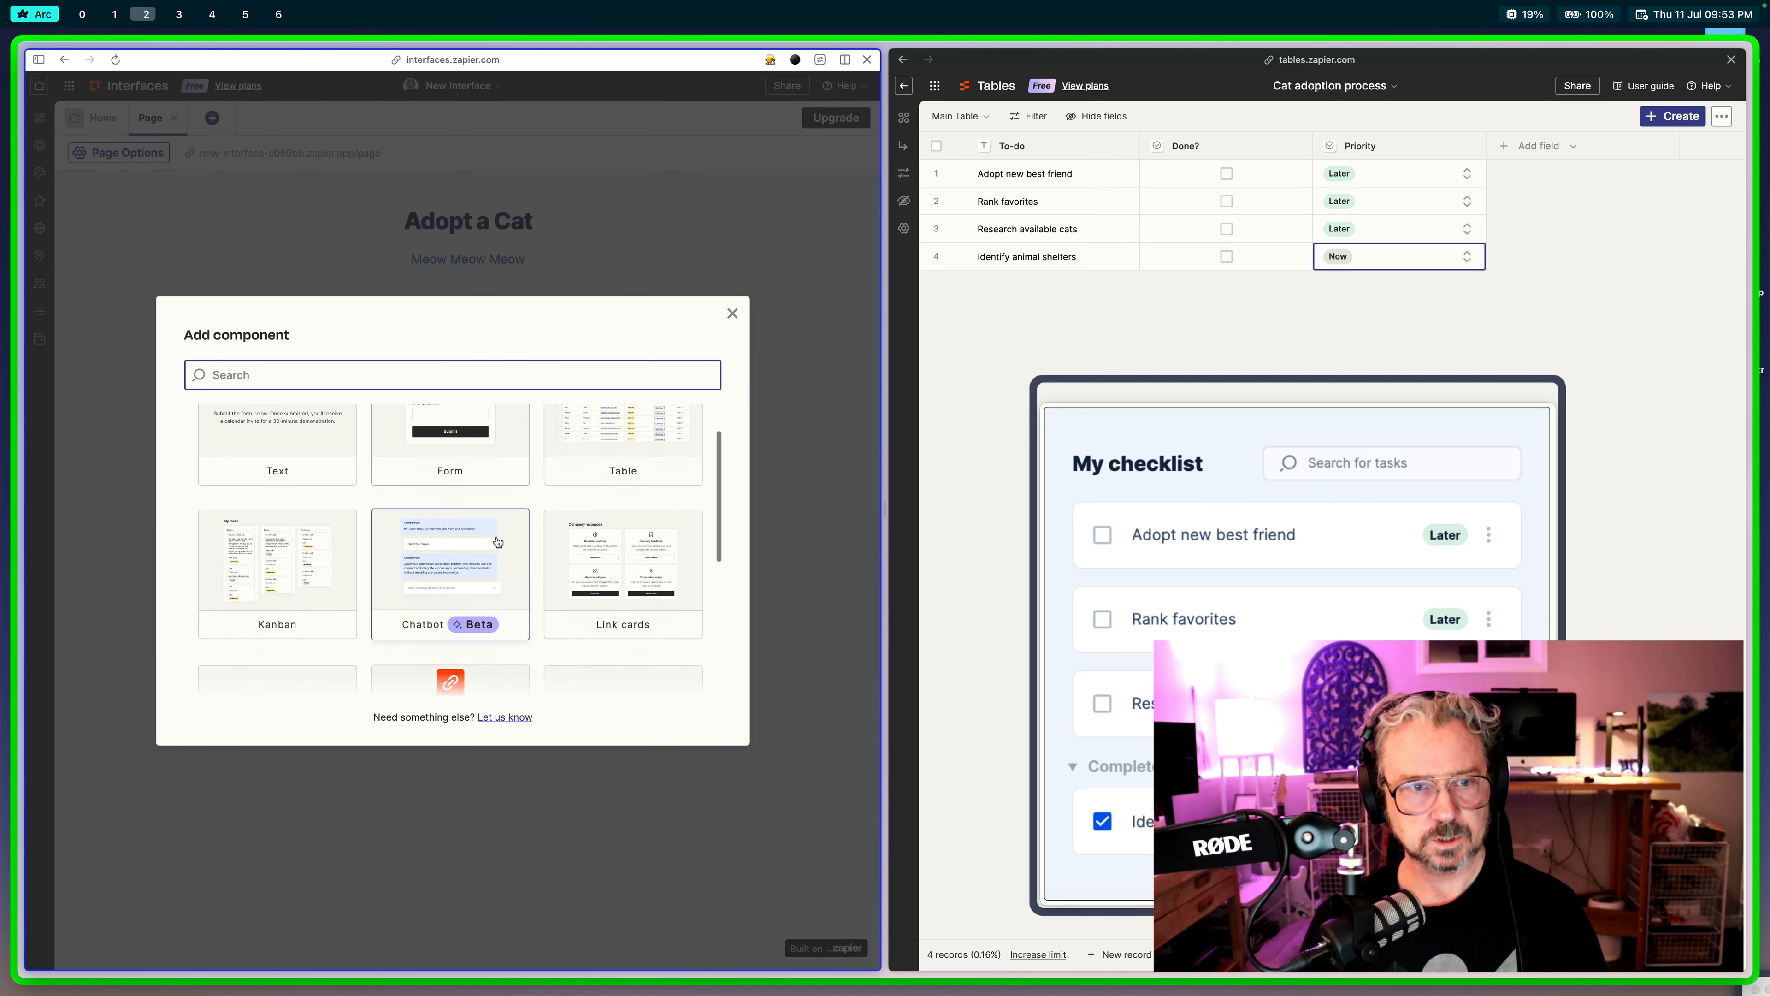
scroll(496, 541, down, 5)
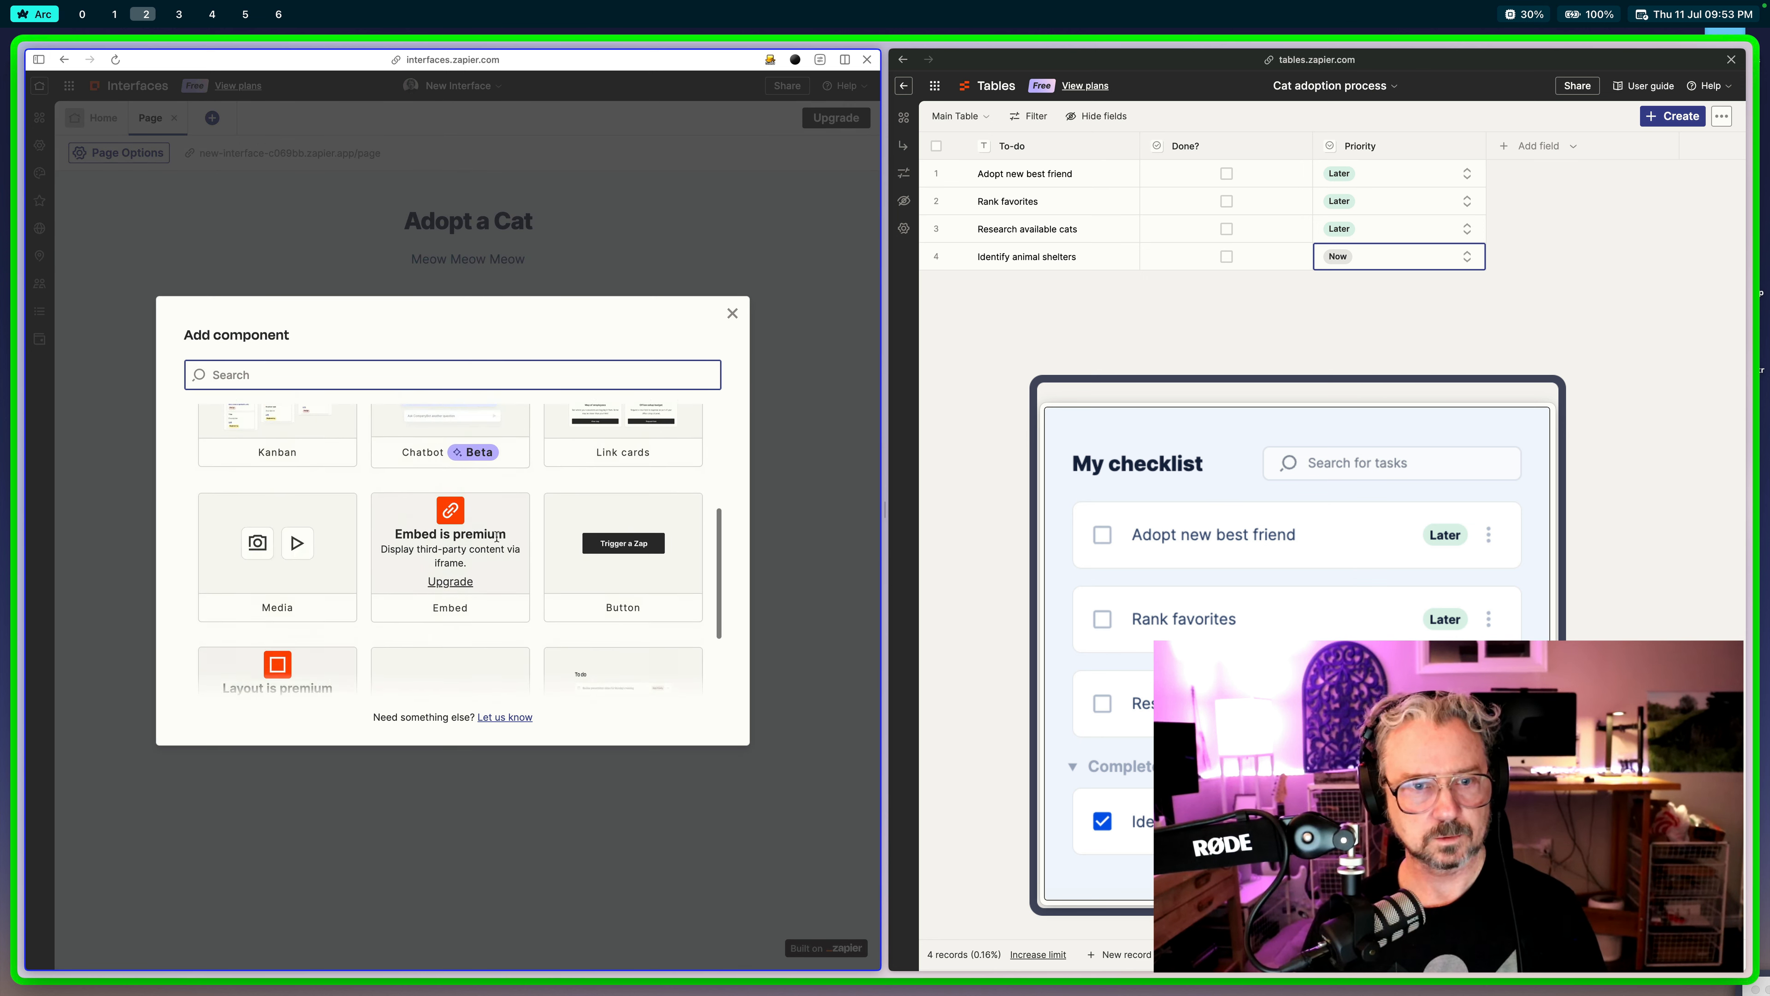
scroll(496, 537, up, 2)
text(check)
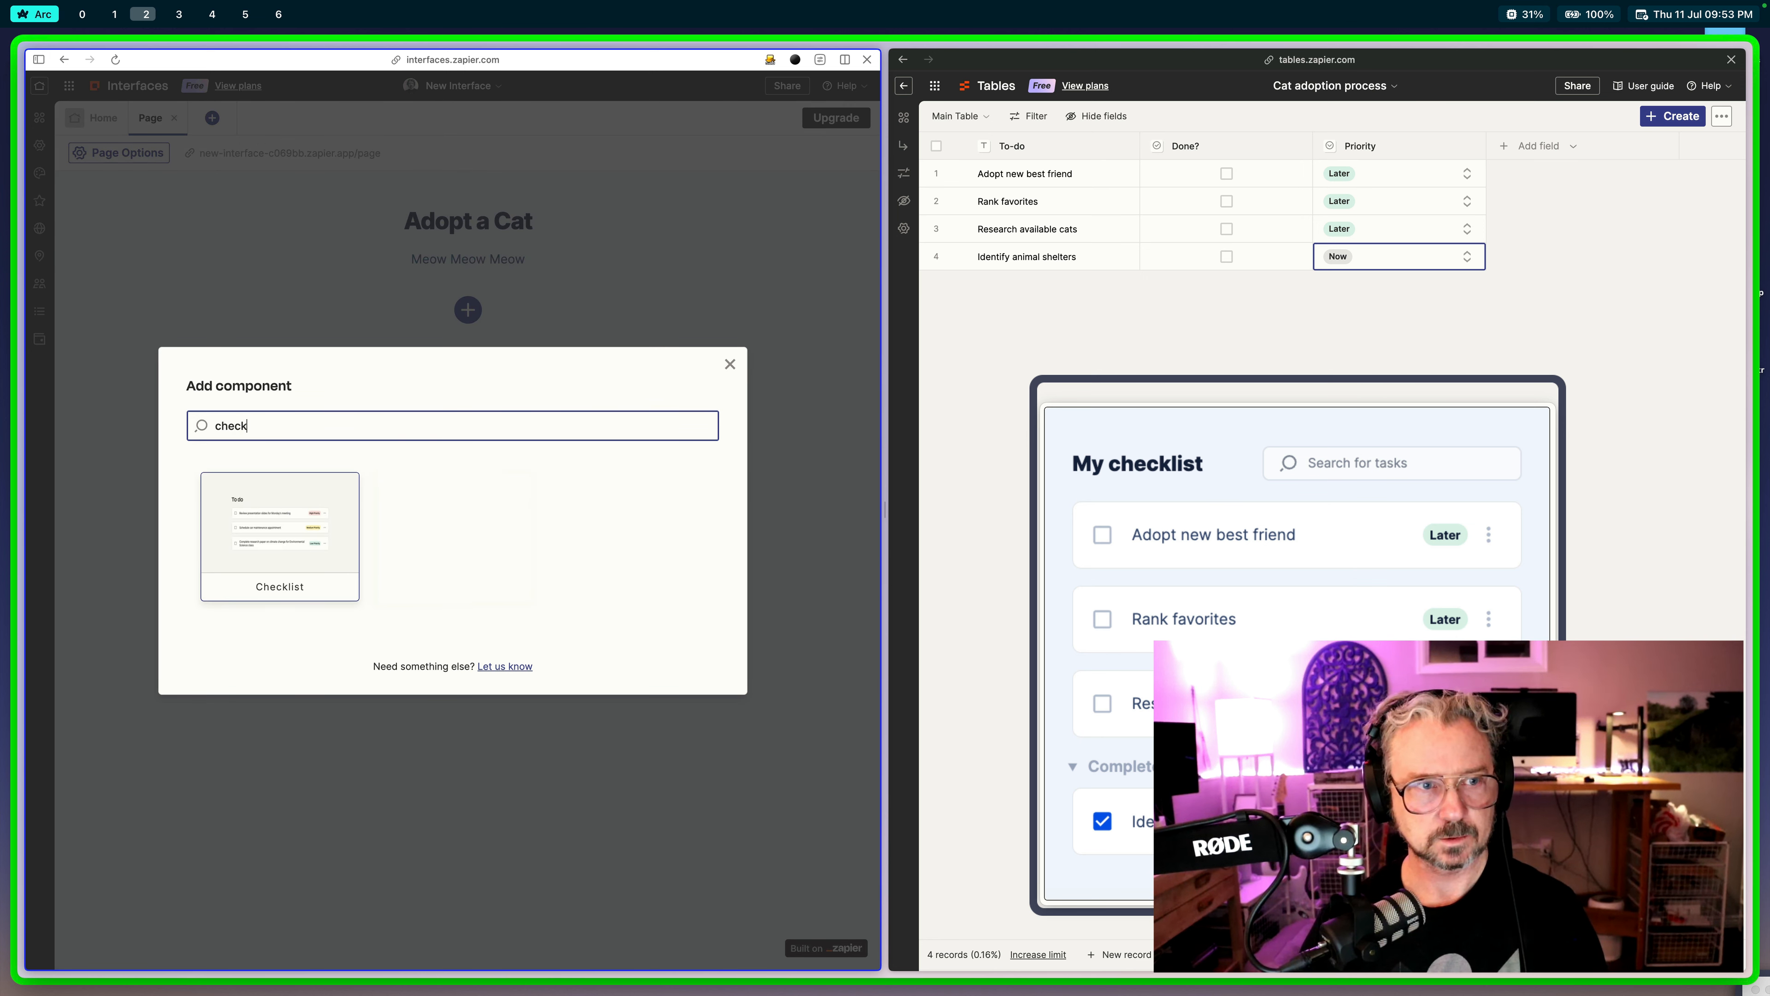
click(338, 566)
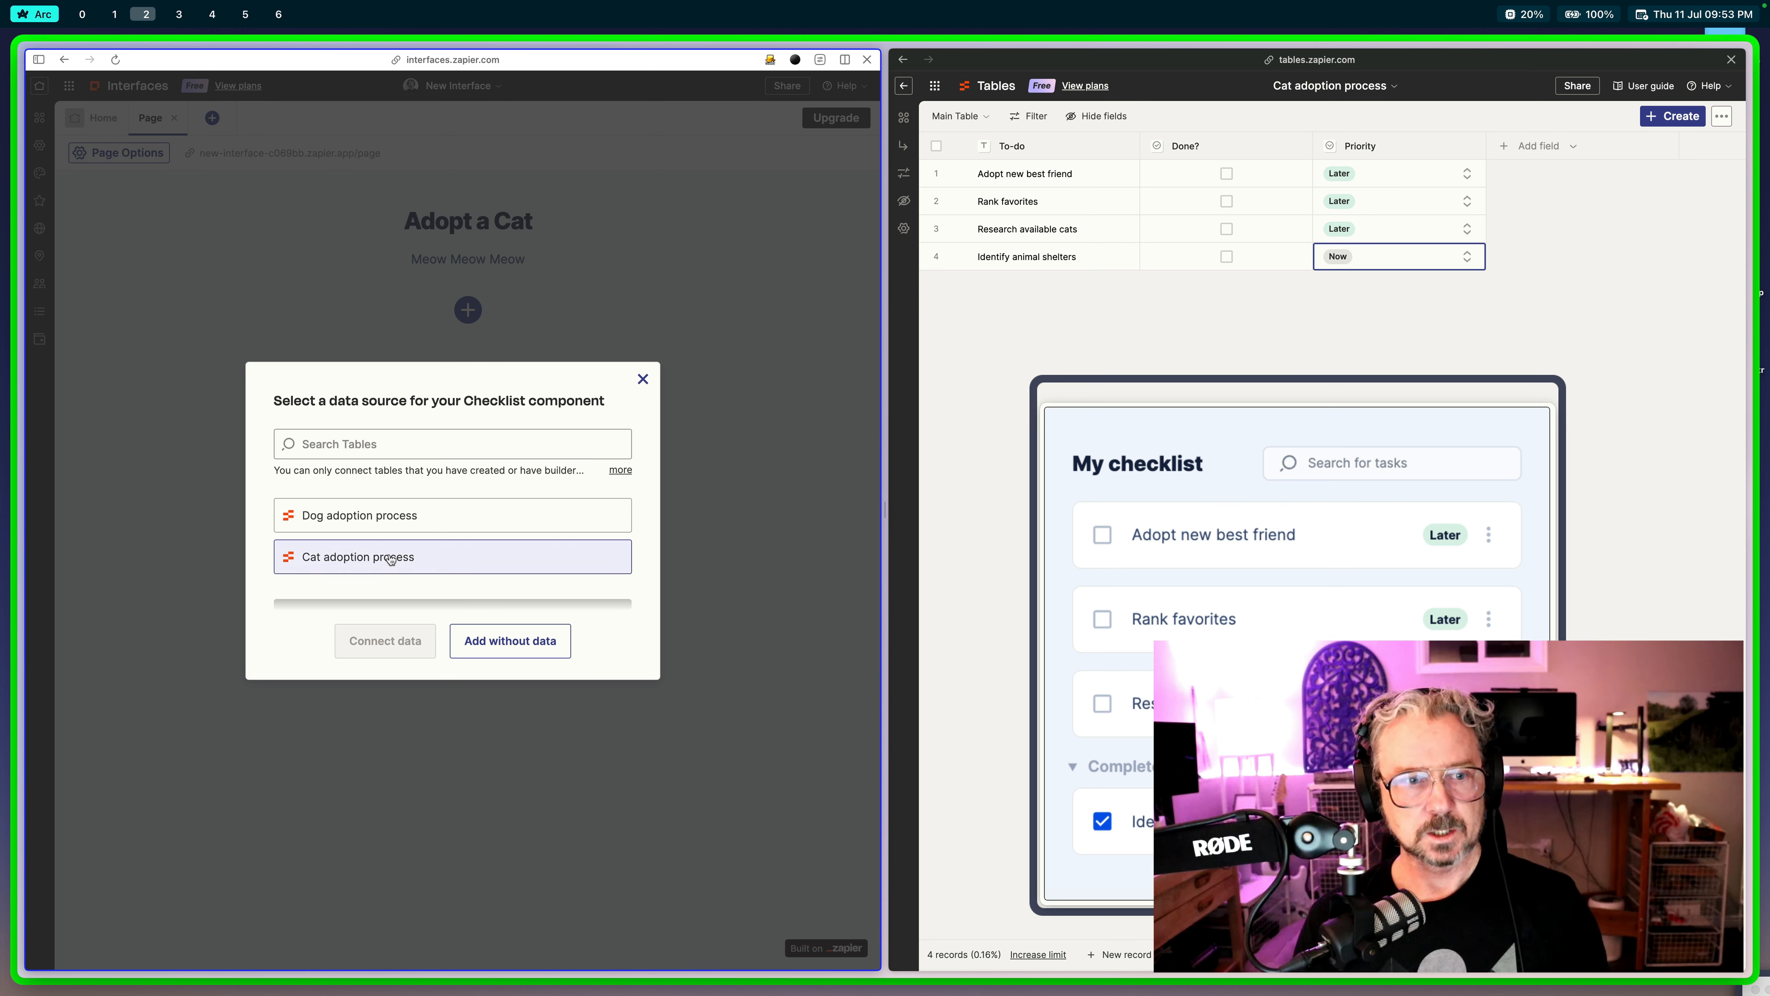
Step: Choose the Cat adoption process table as data source, with To-do as task name, Done? as checklist field and Priority as label
click(440, 563)
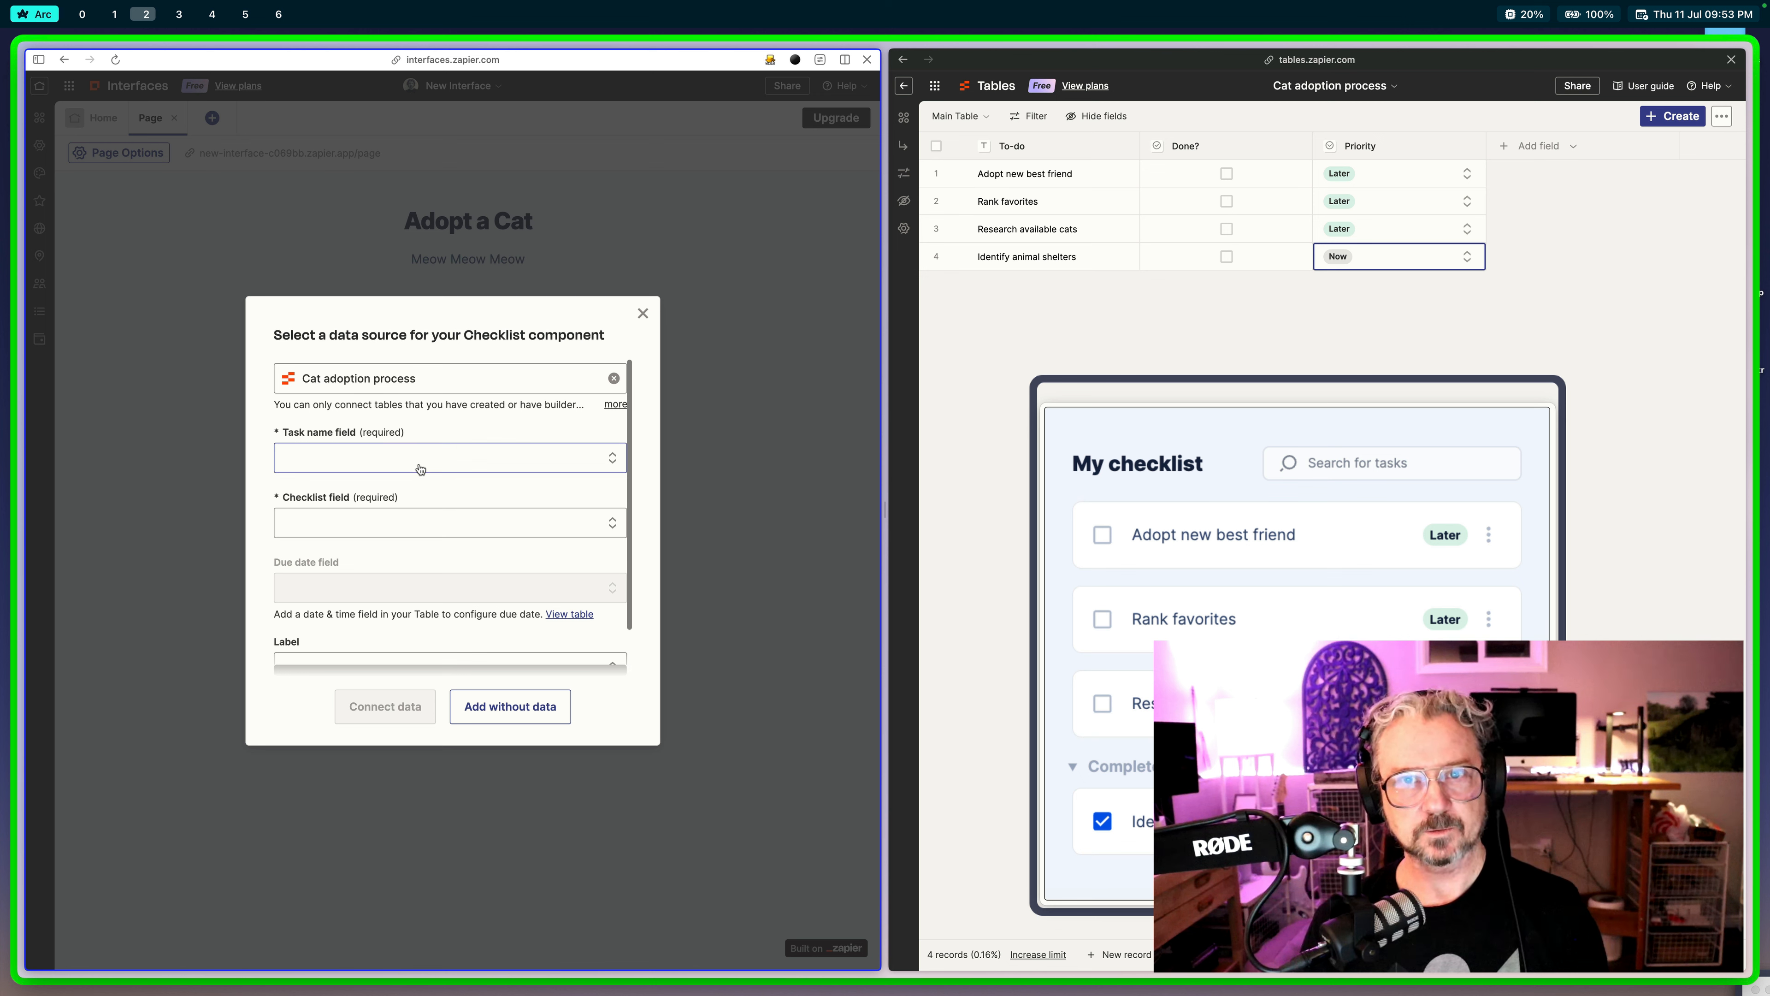
click(335, 457)
click(341, 496)
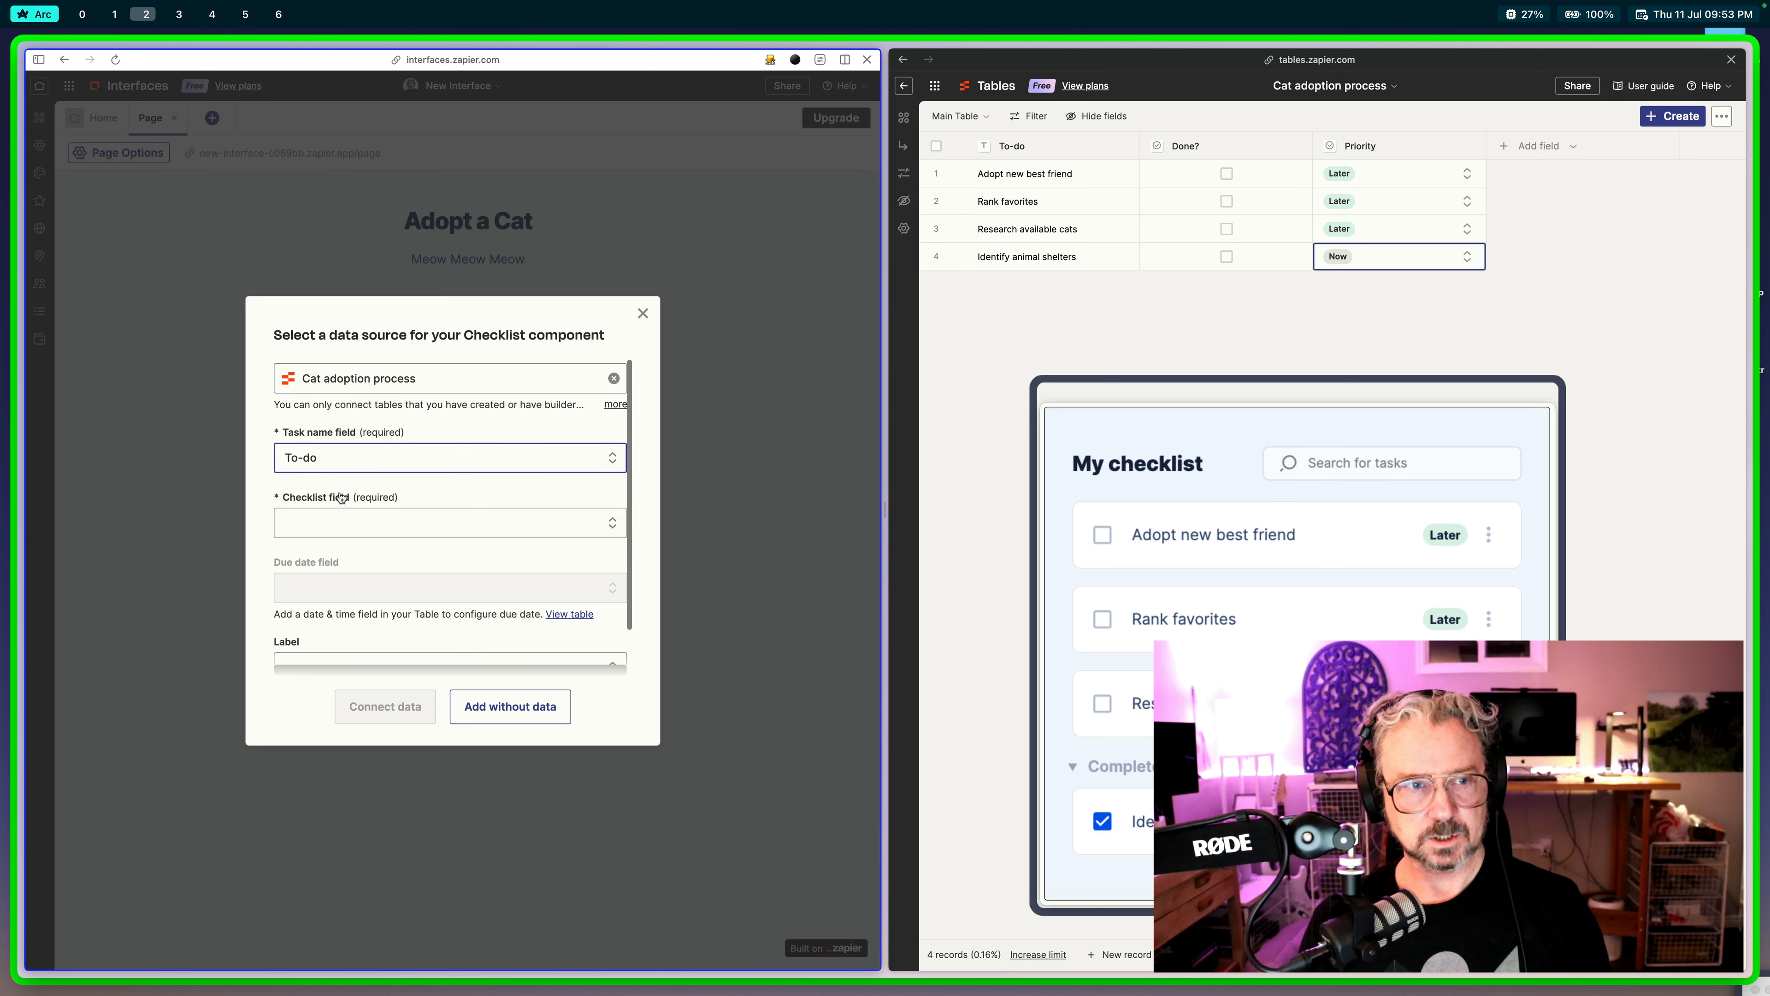
click(354, 522)
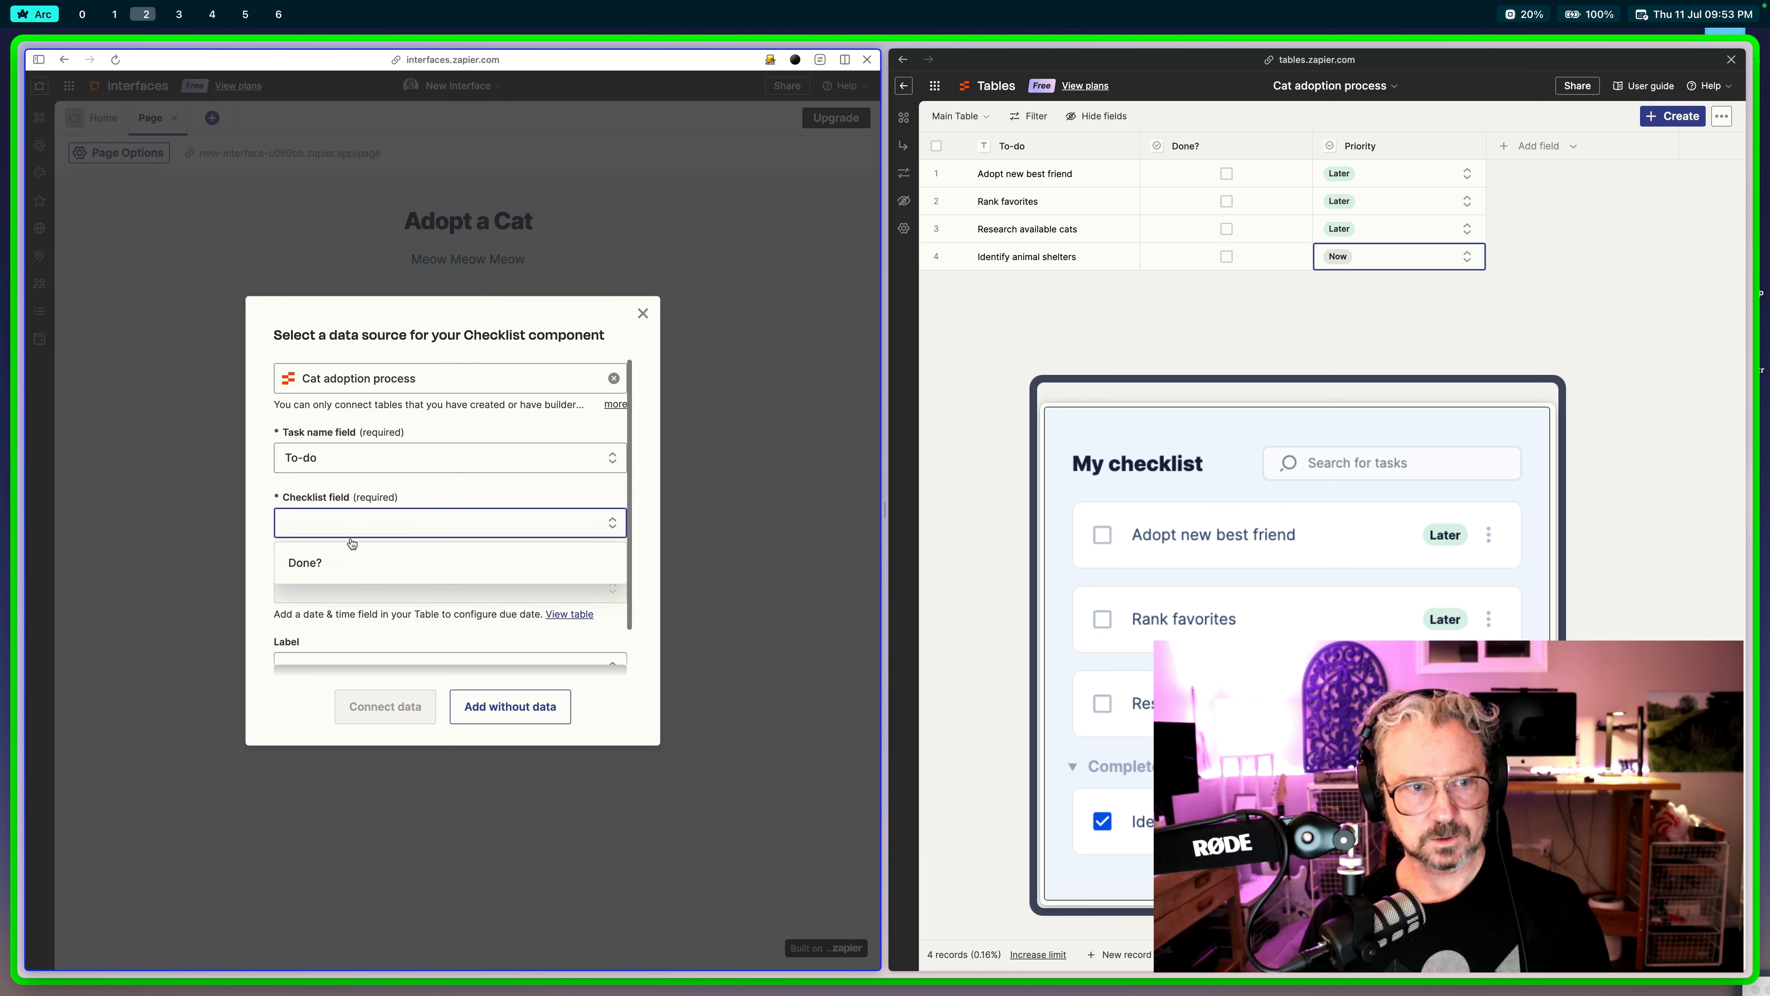
click(350, 561)
scroll(382, 574, down, 3)
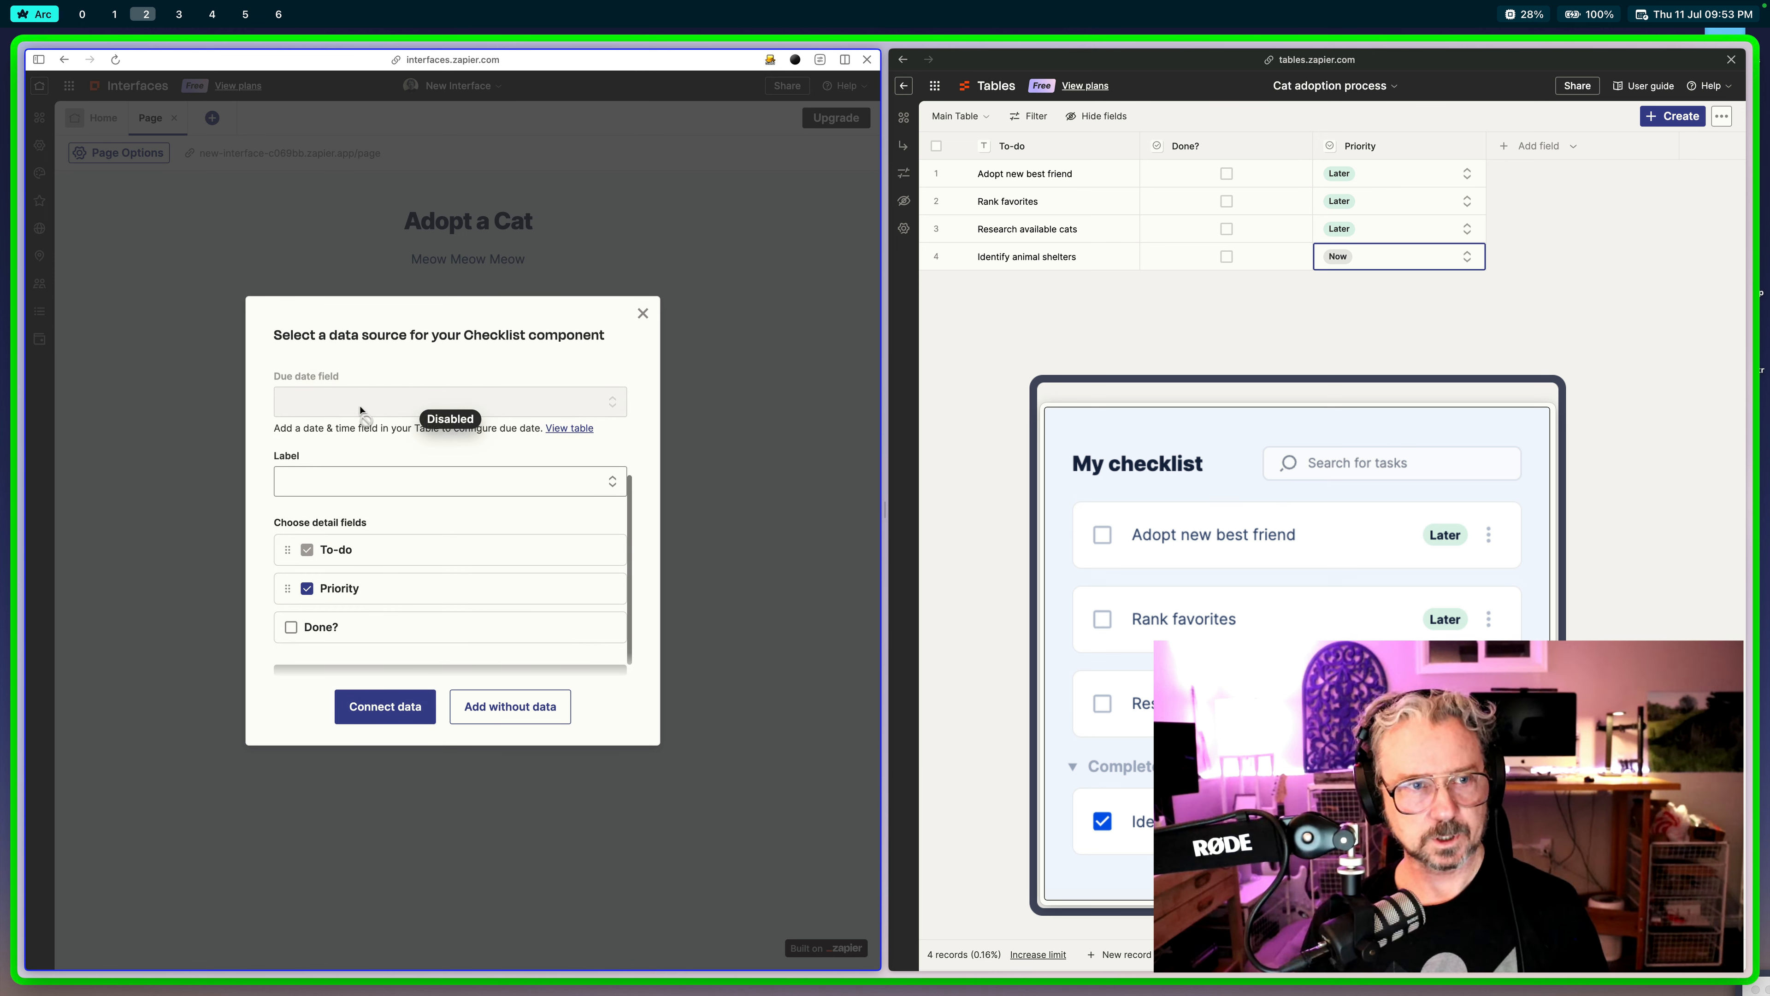
click(395, 481)
click(394, 547)
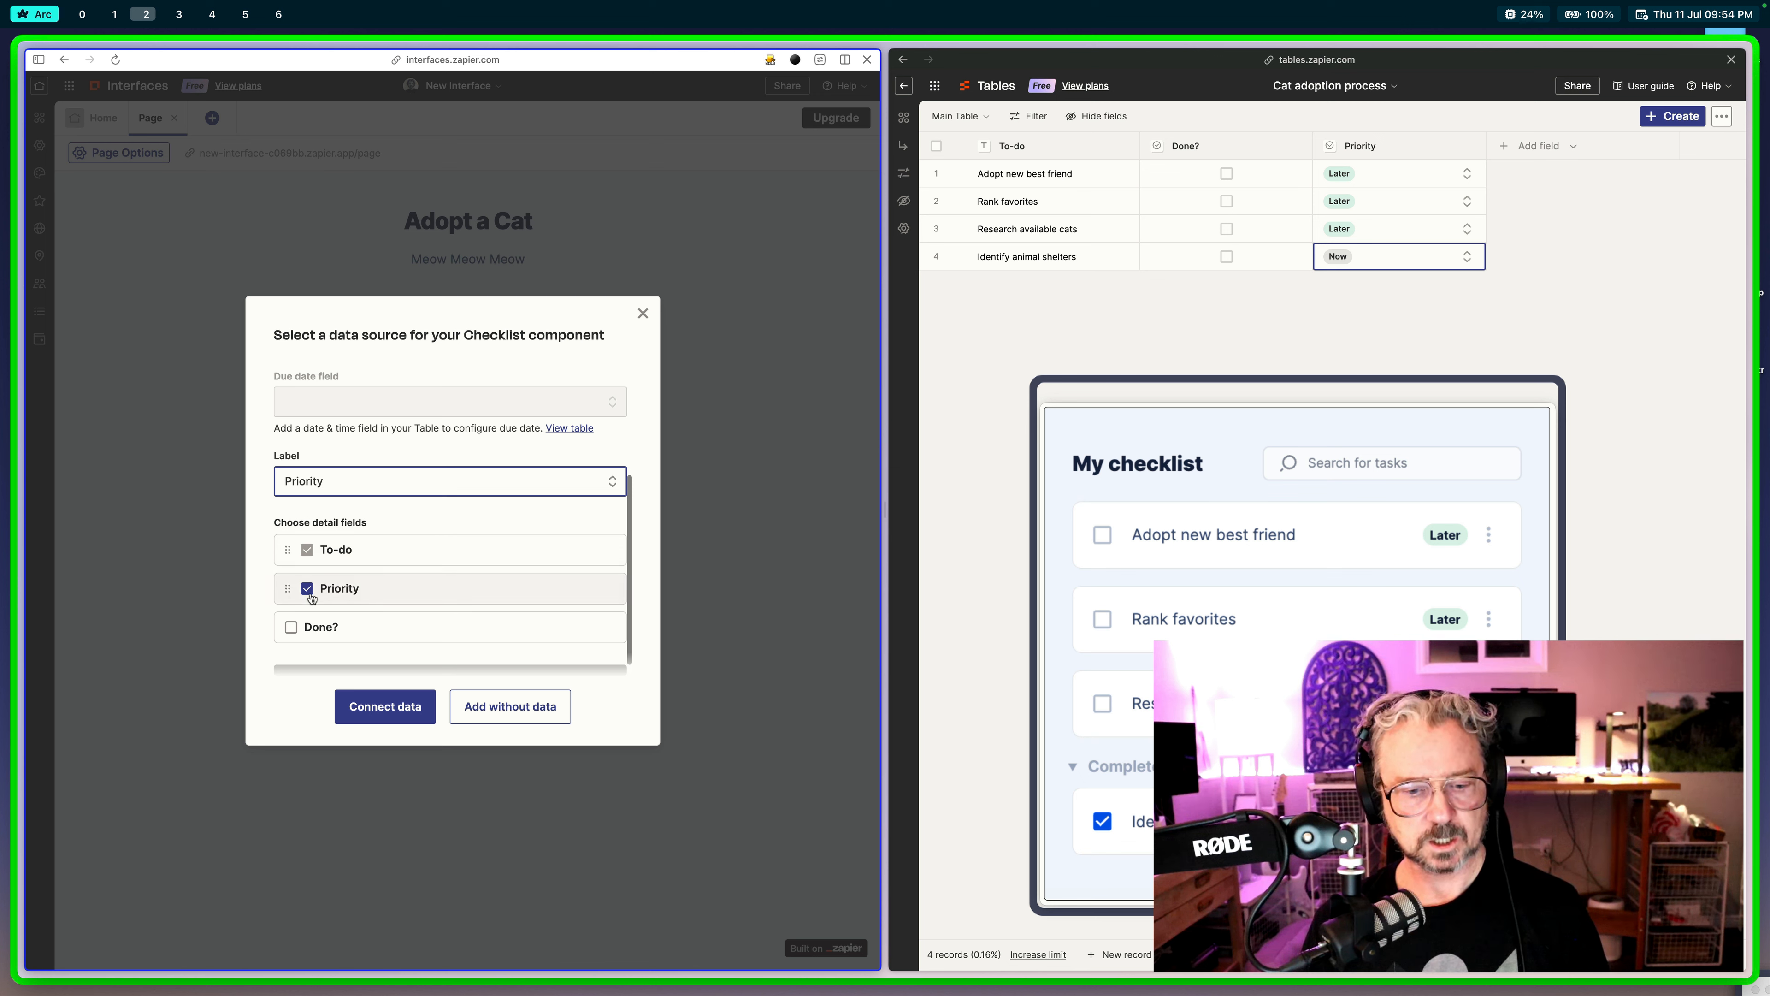
Step: Connect the data with Done? included as the first detail field, and turn on the checklist's Edit permission
click(291, 627)
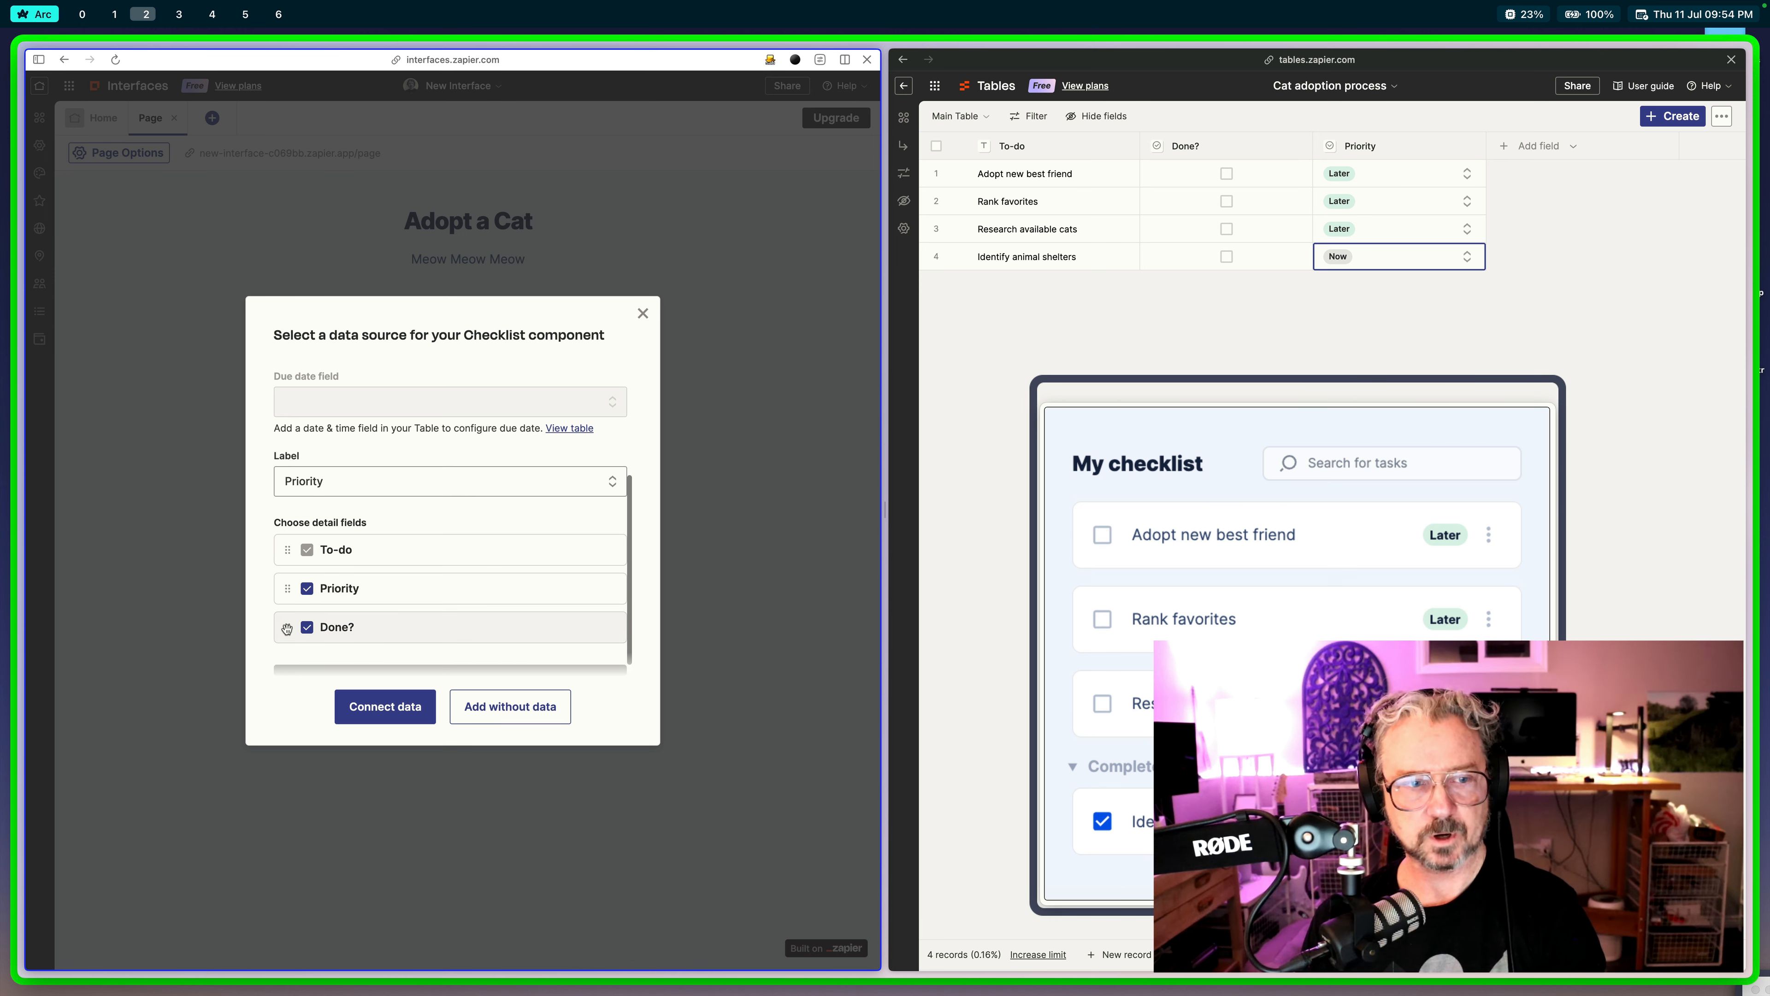
drag(286, 628, 288, 553)
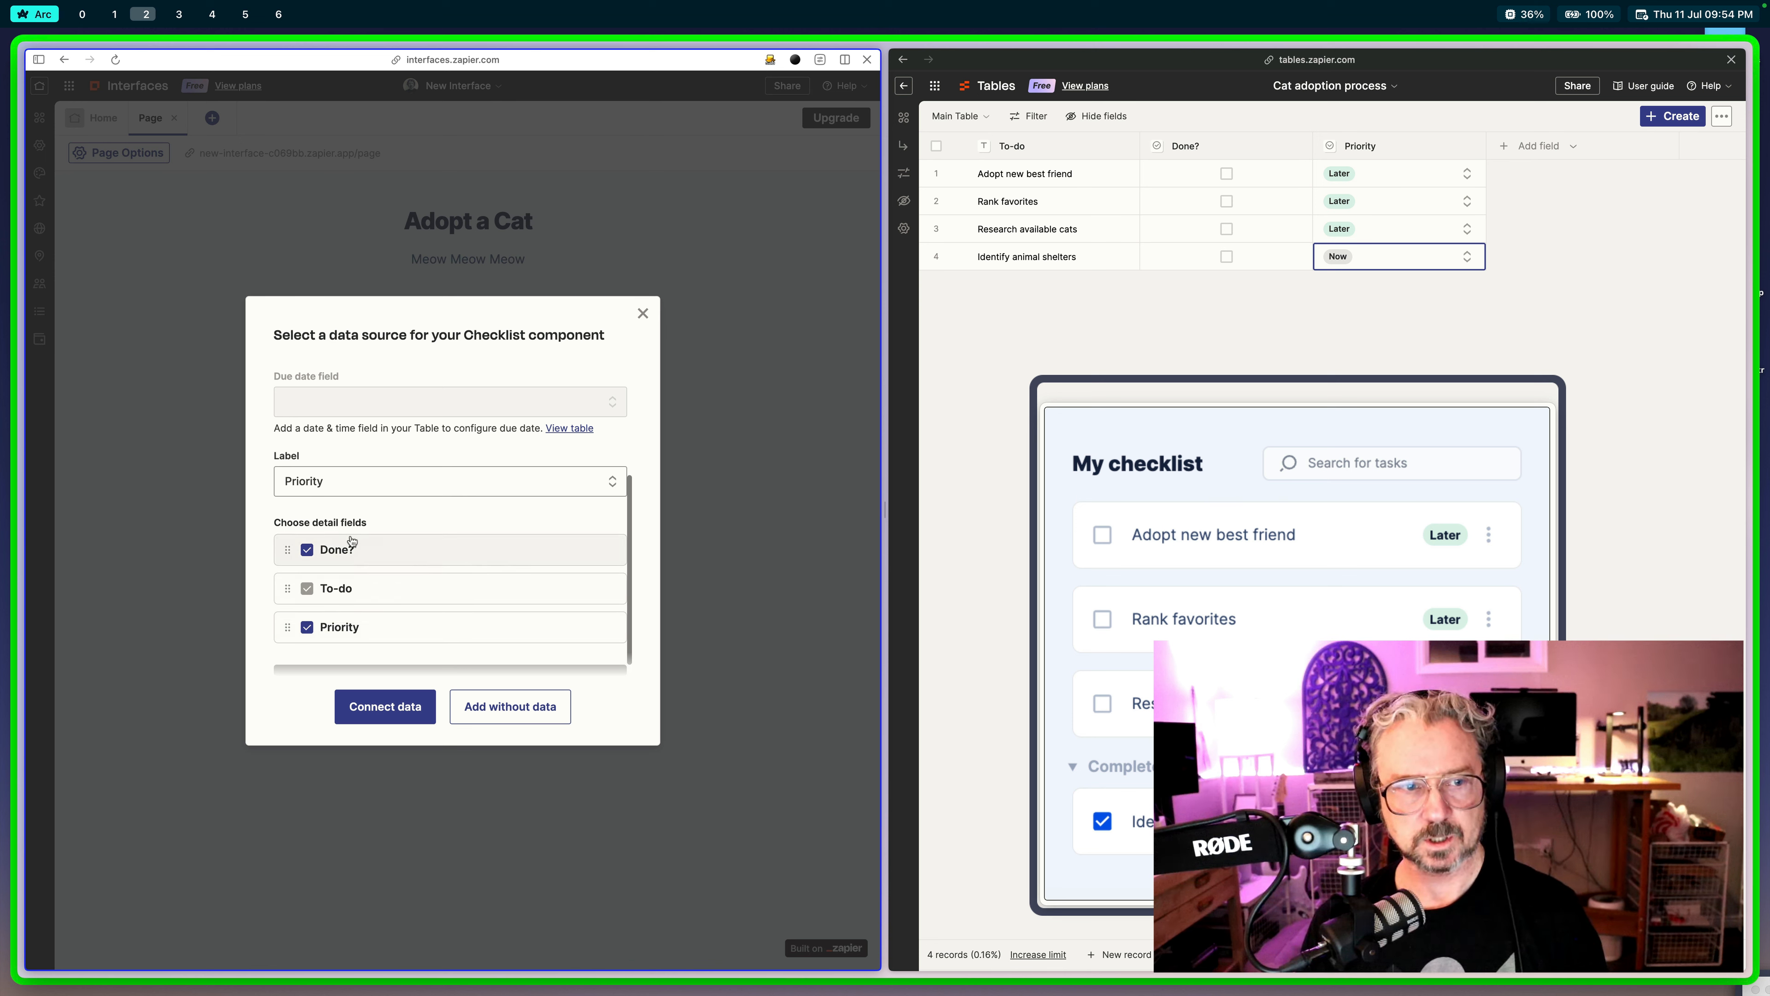
click(394, 708)
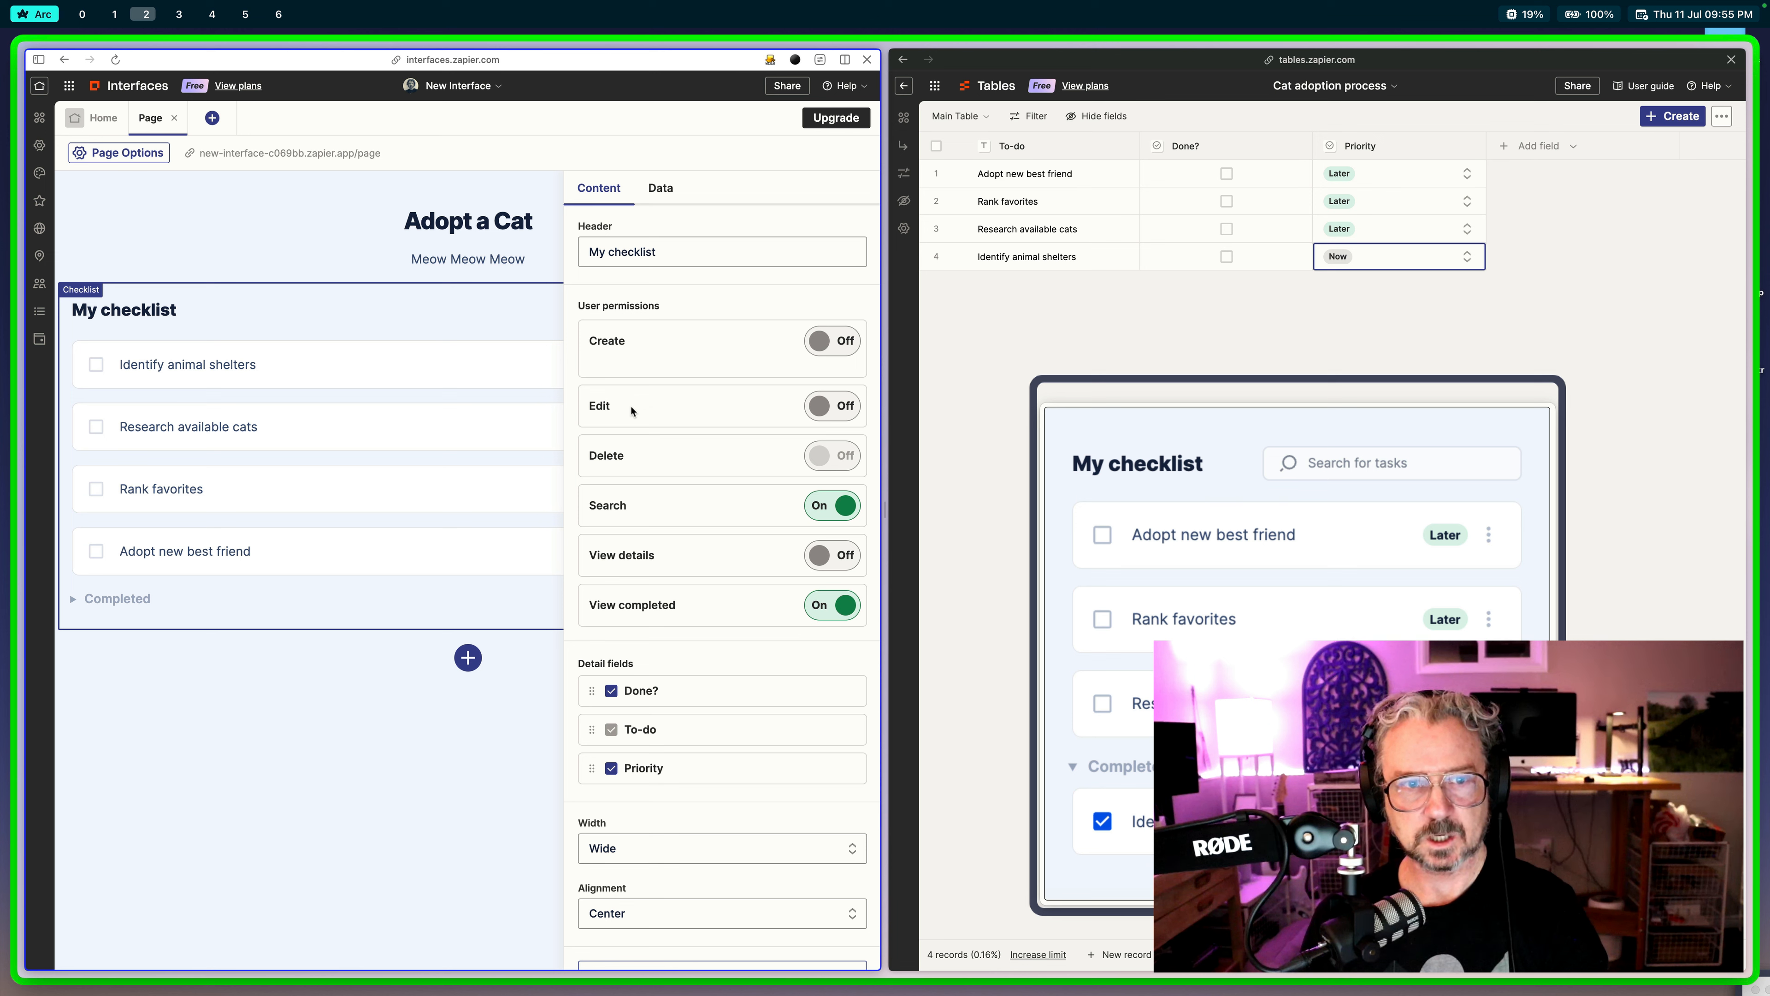
click(842, 411)
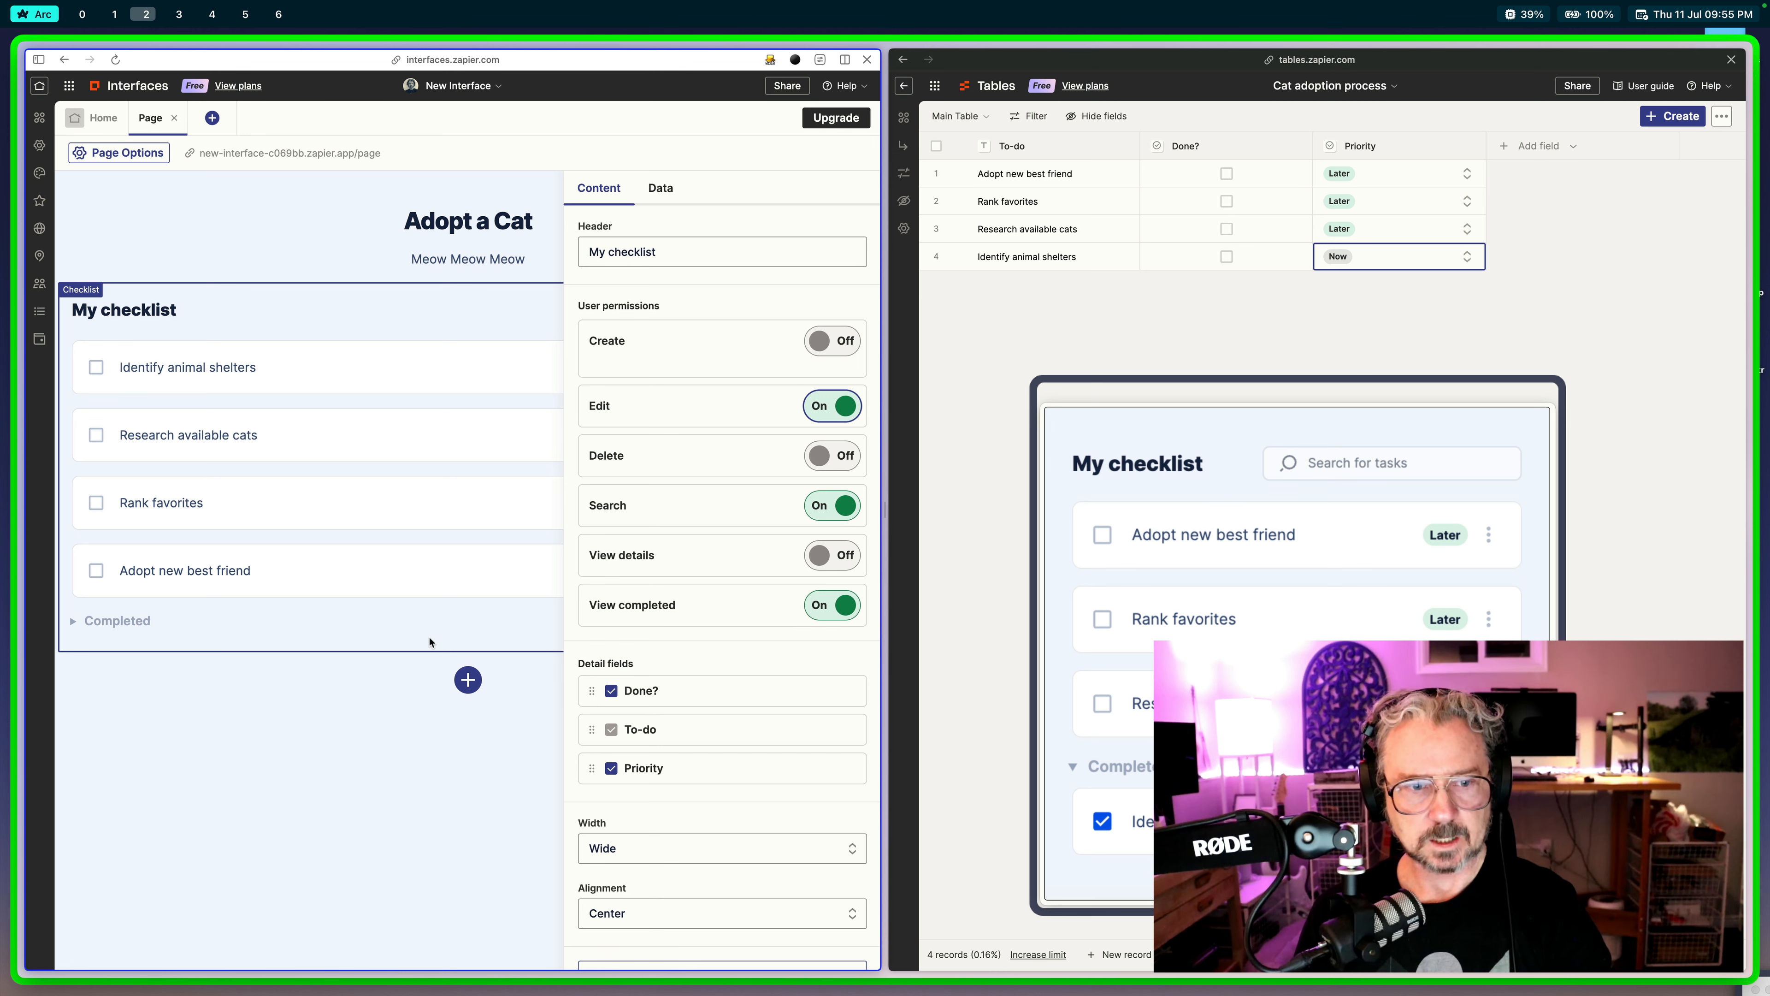
click(441, 772)
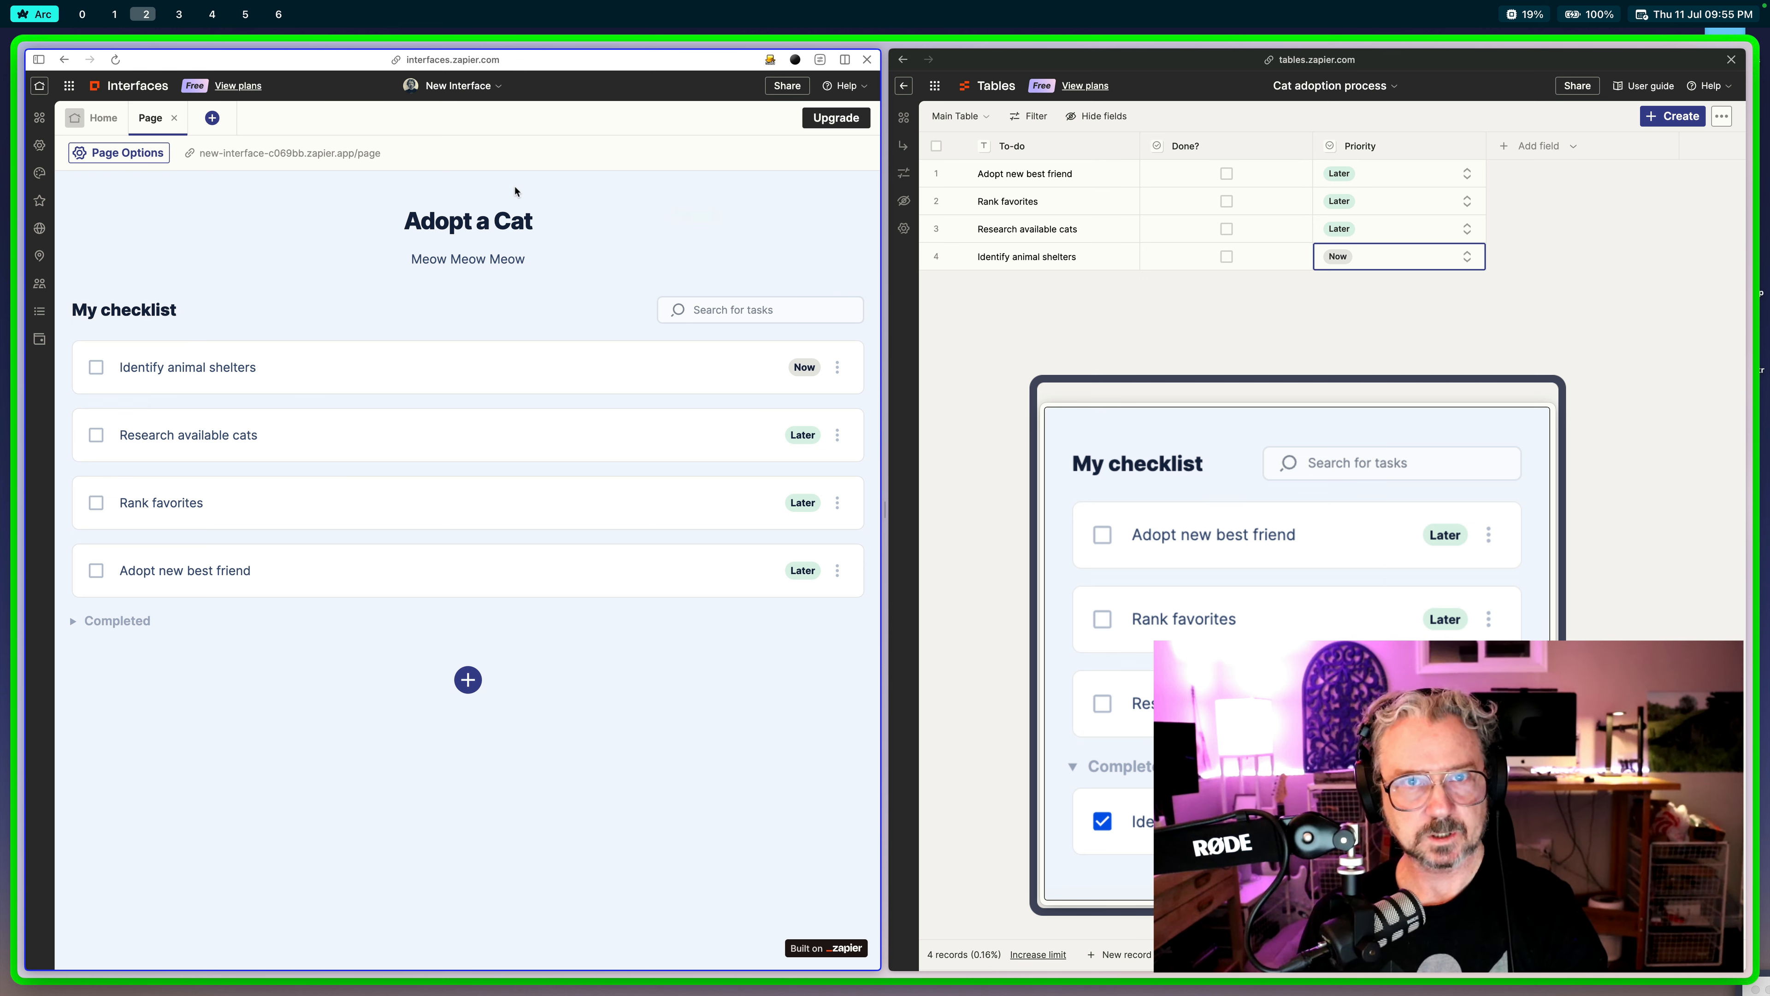
Step: Open the interface's published page and move the floating checklist capture out of the way
click(310, 154)
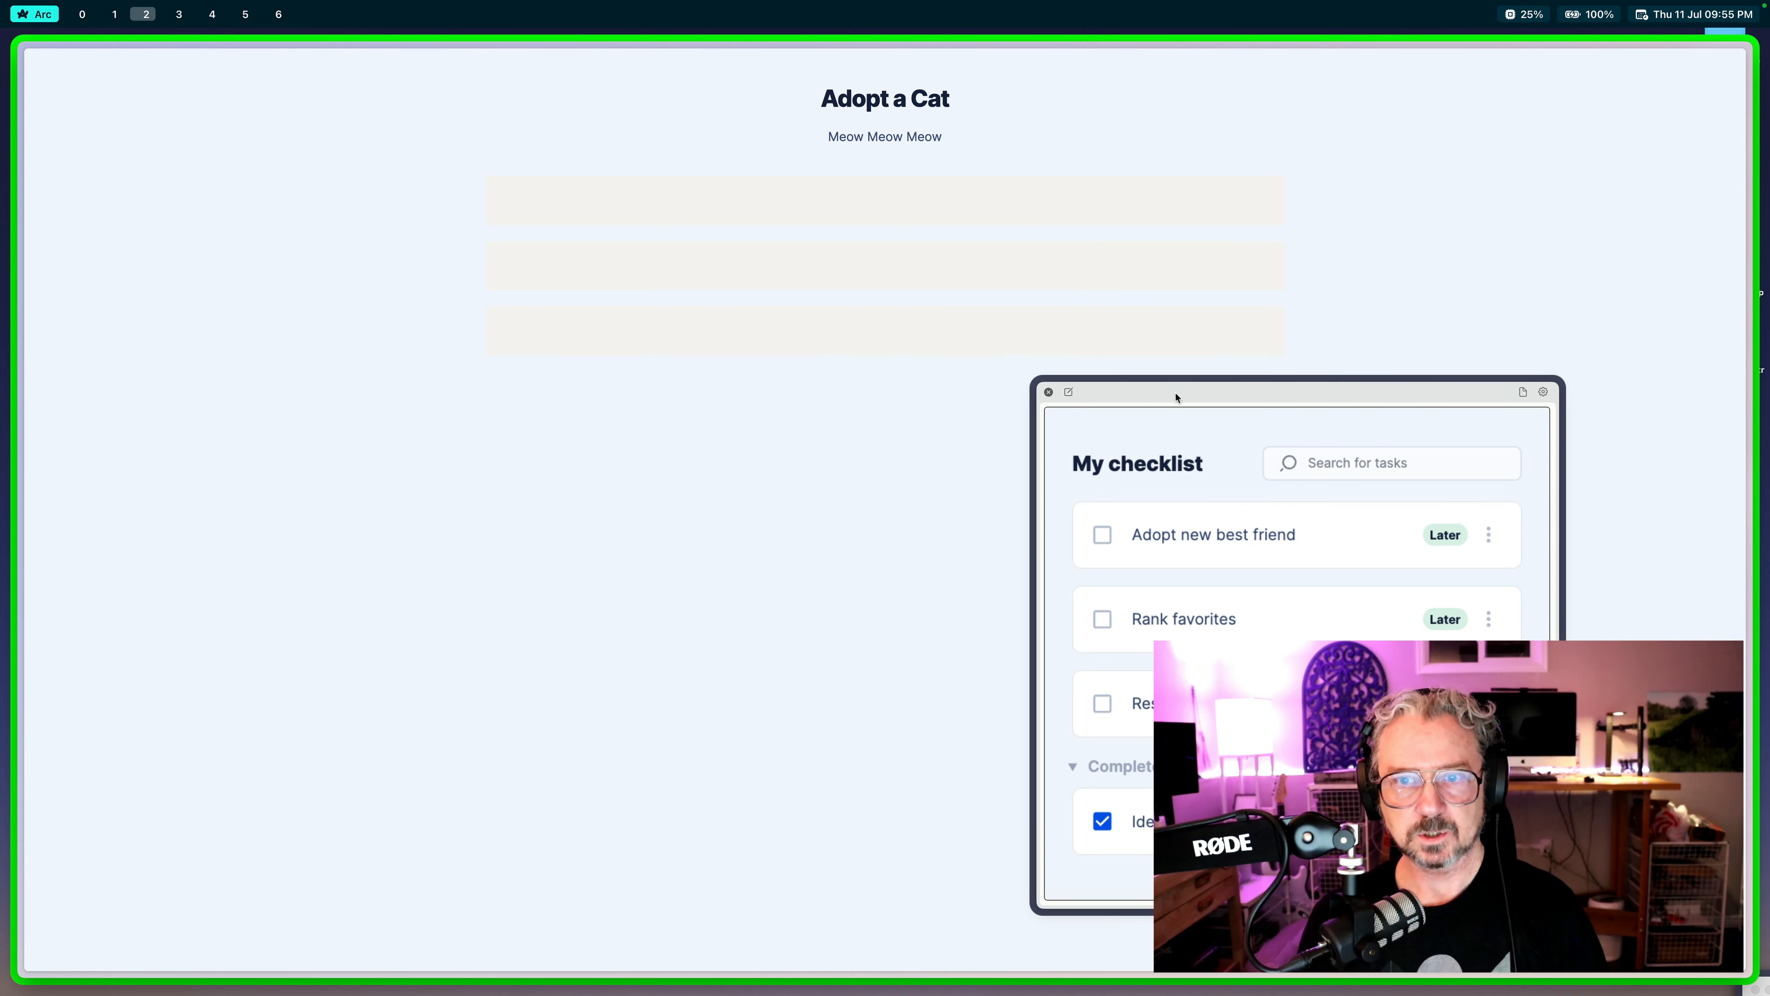
drag(1176, 398, 1429, 985)
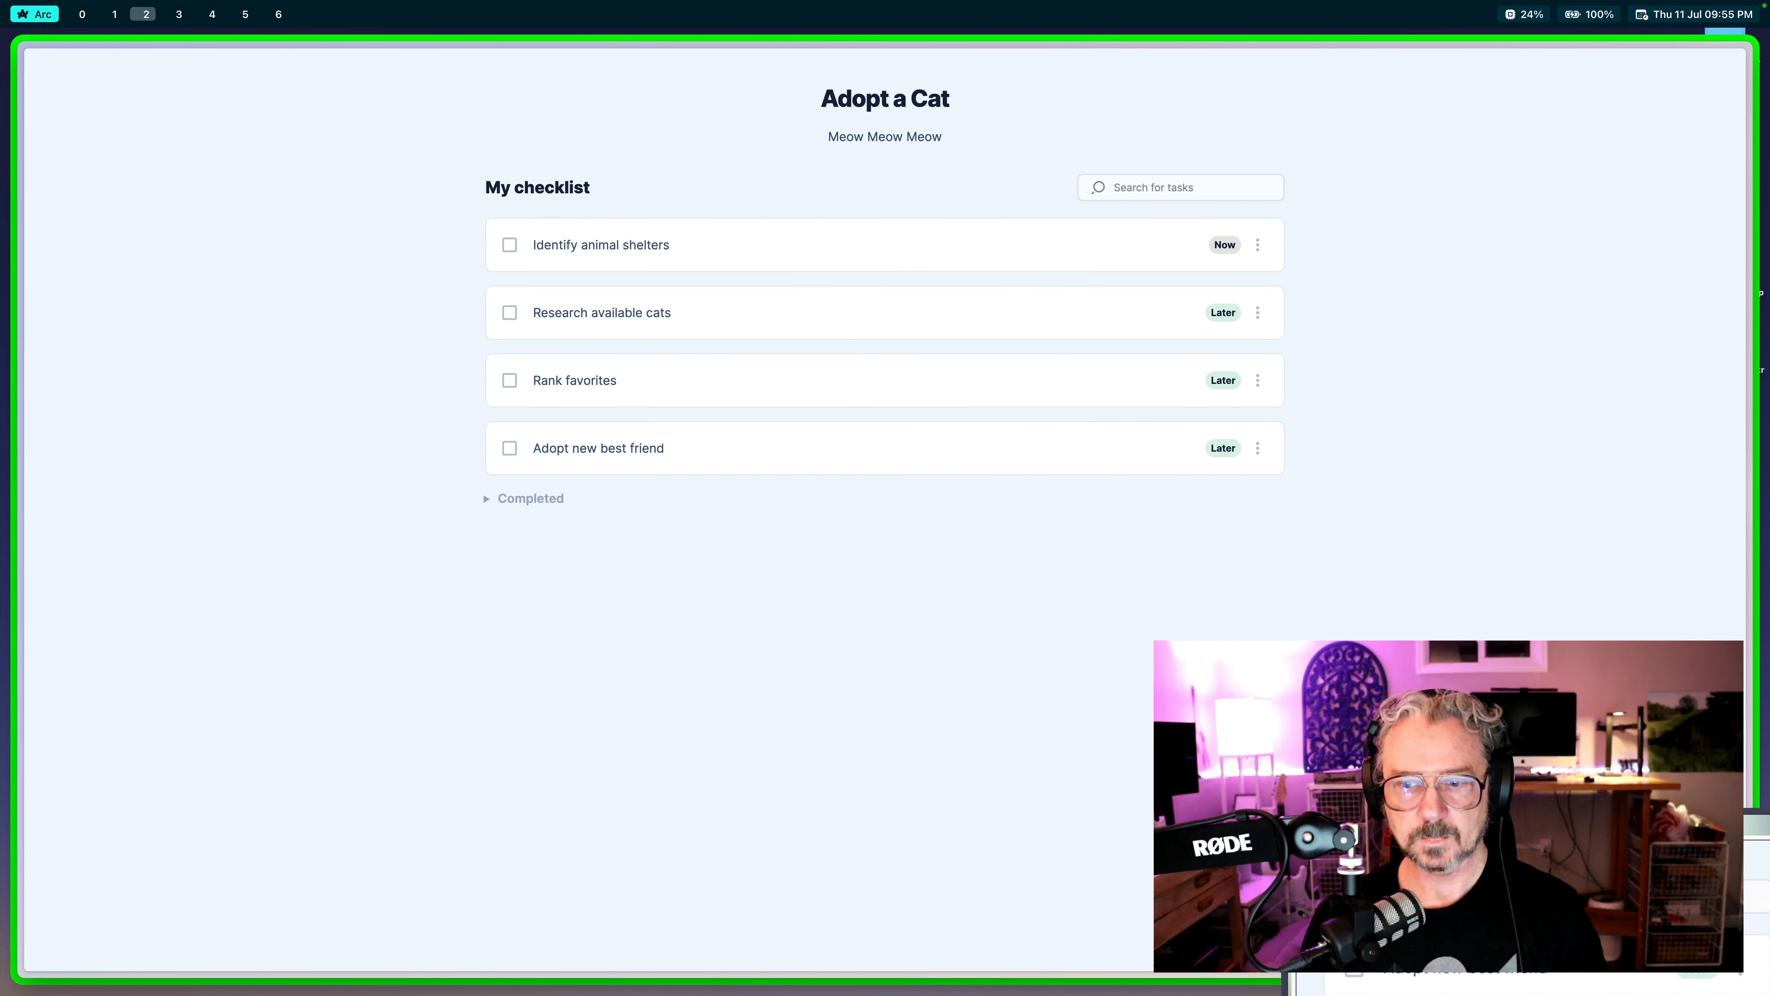
drag(1429, 826, 1431, 896)
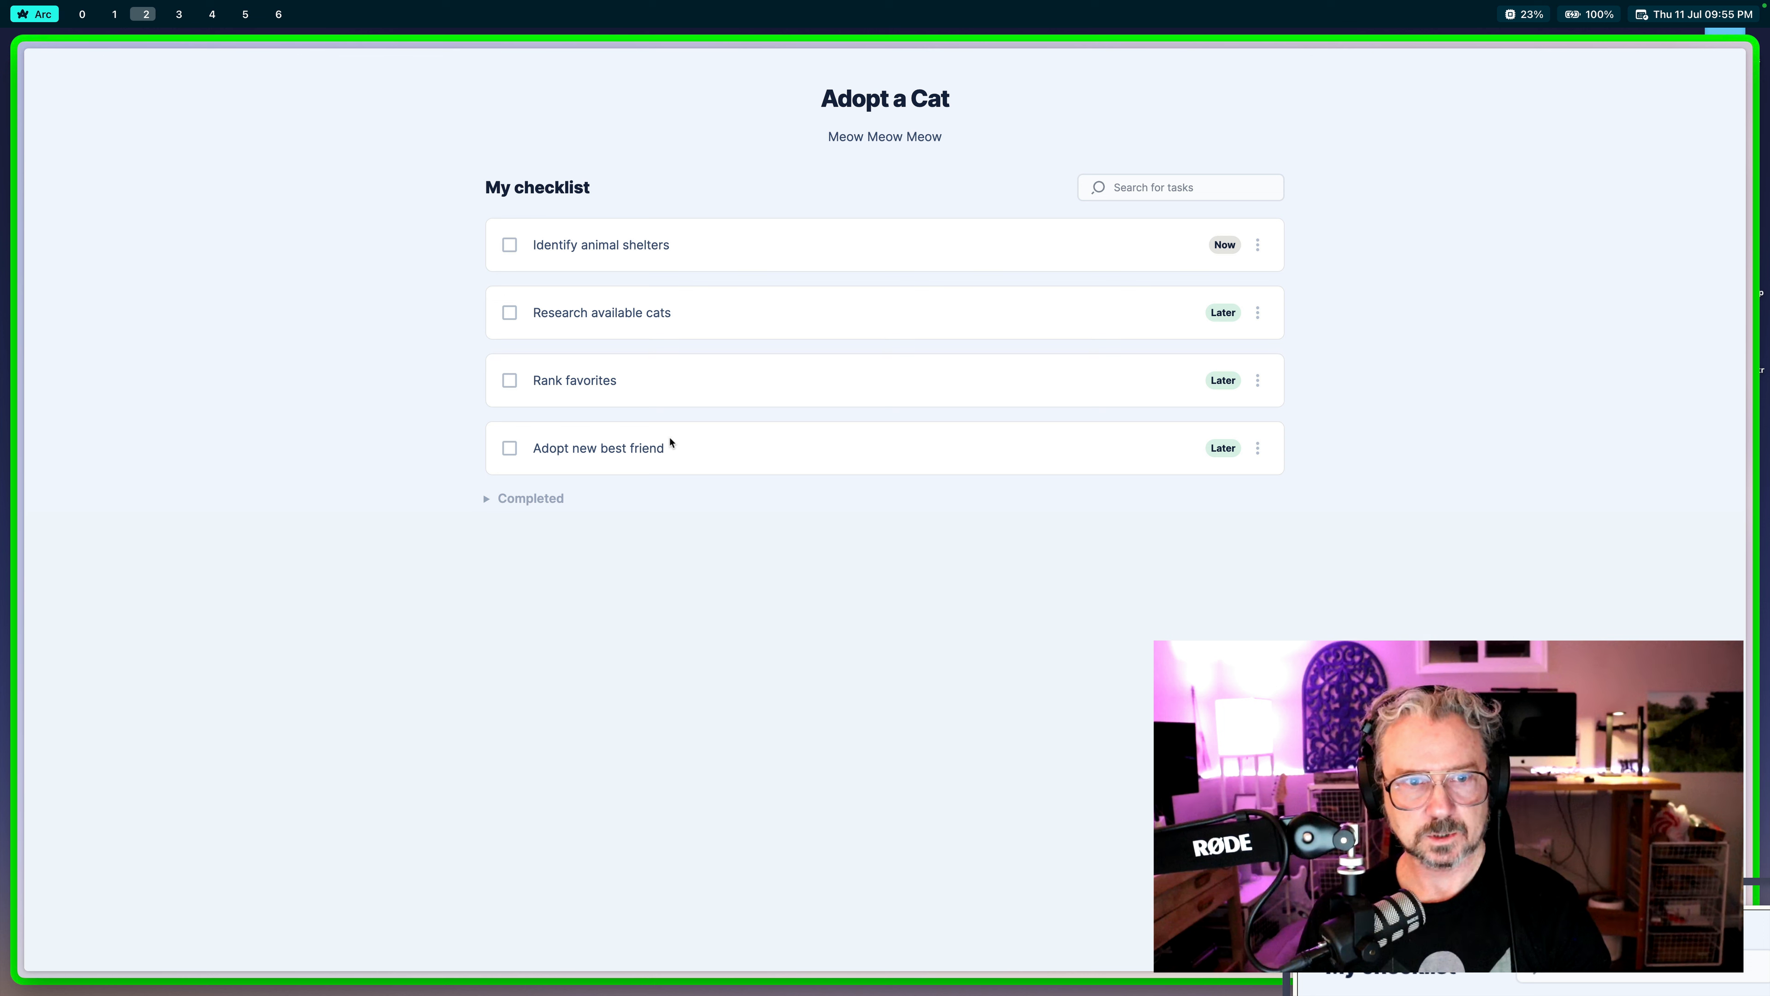
Step: Mark Identify animal shelters as done on the published page and expand the Completed section
click(511, 245)
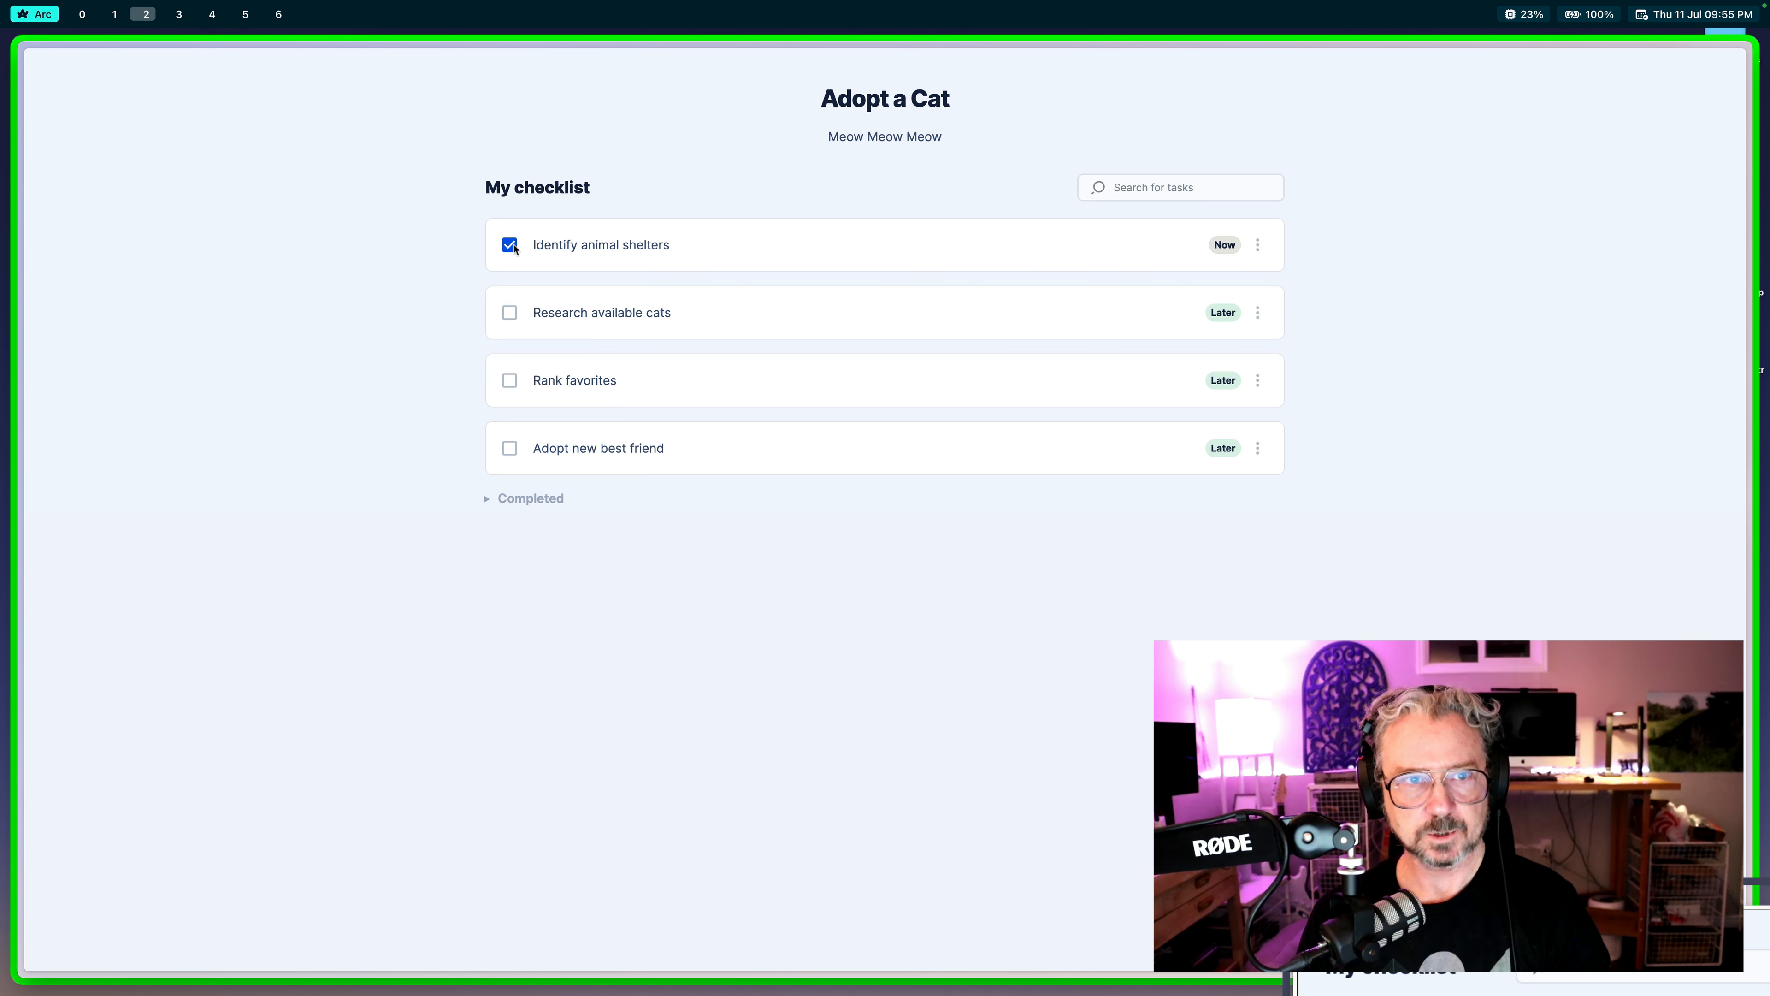
click(485, 432)
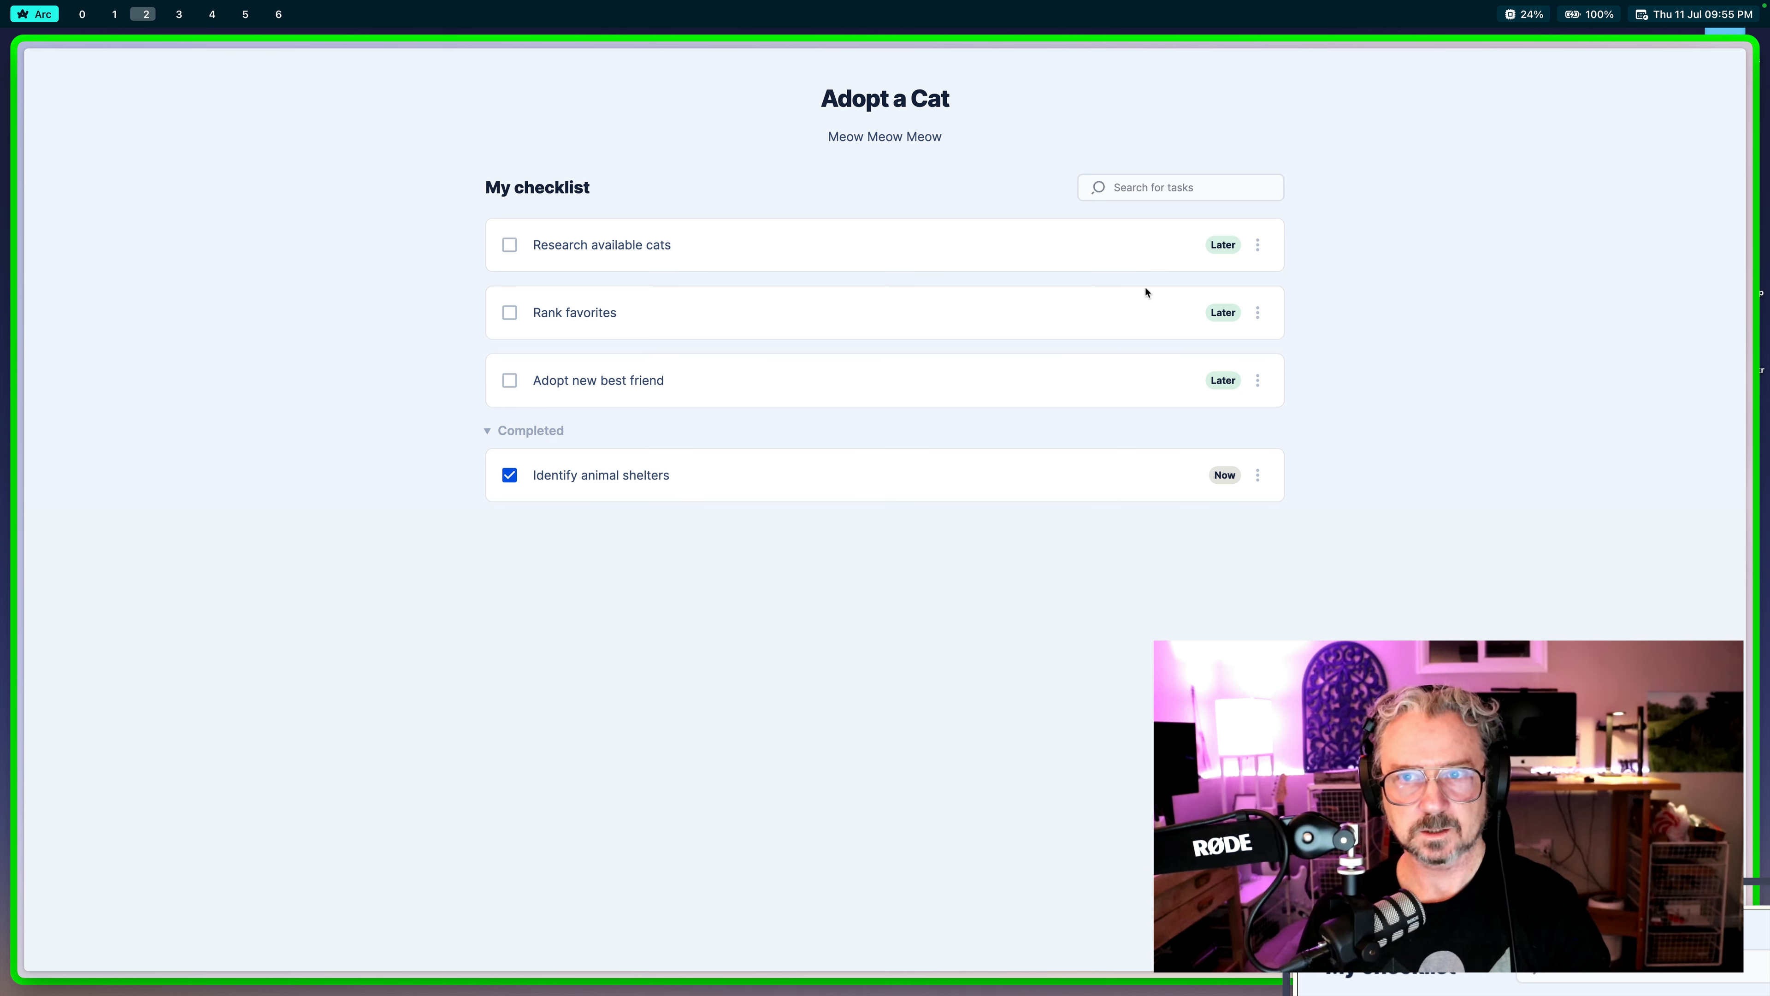
Step: Edit the Research available cats item, set its priority to Next and save it
click(1257, 245)
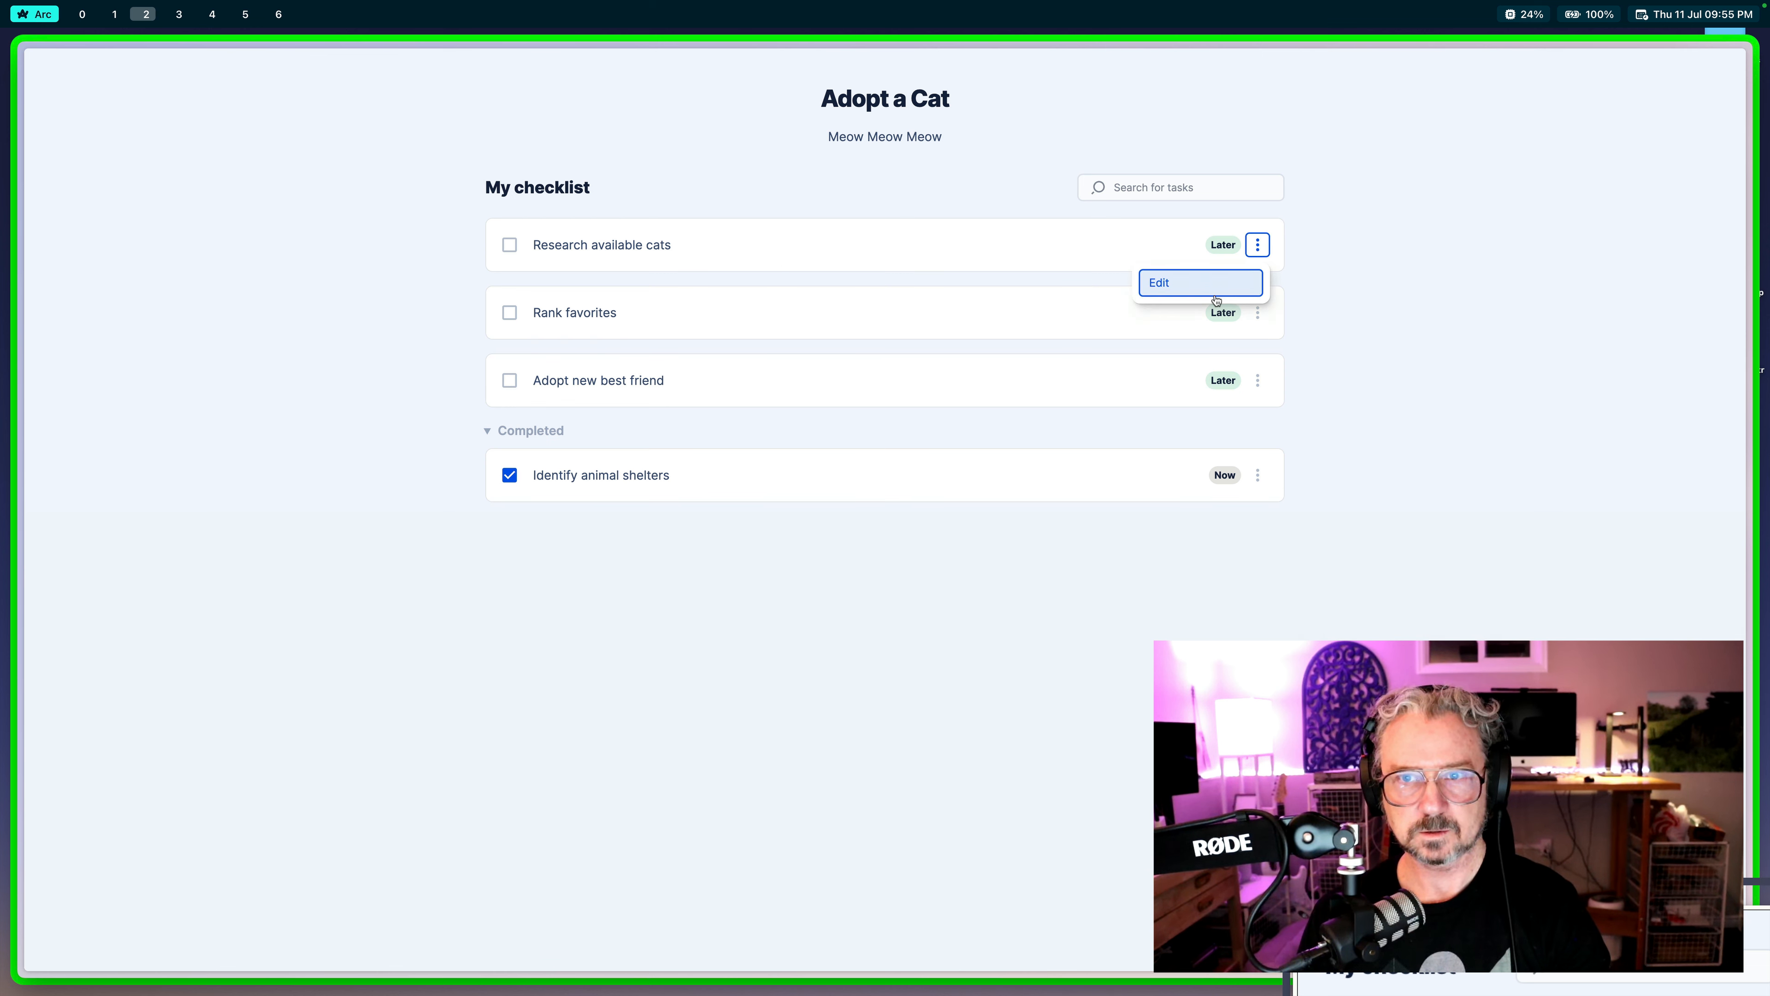
click(1157, 281)
click(784, 582)
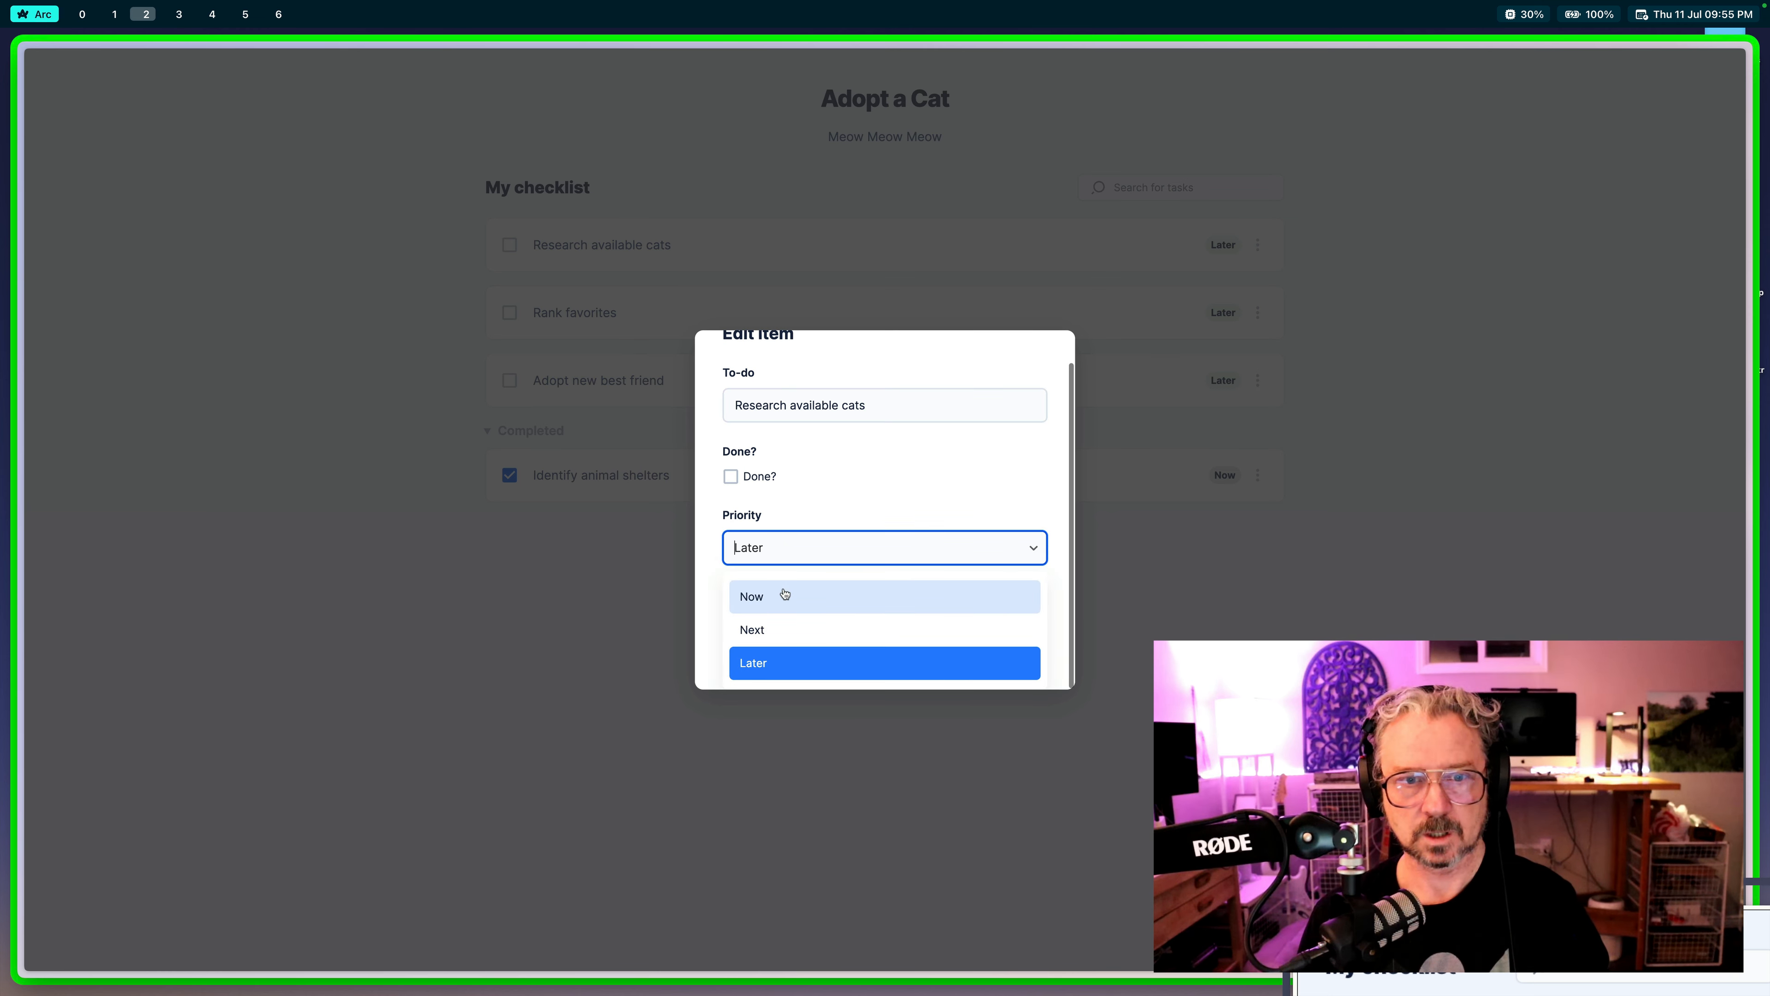
click(788, 622)
click(808, 638)
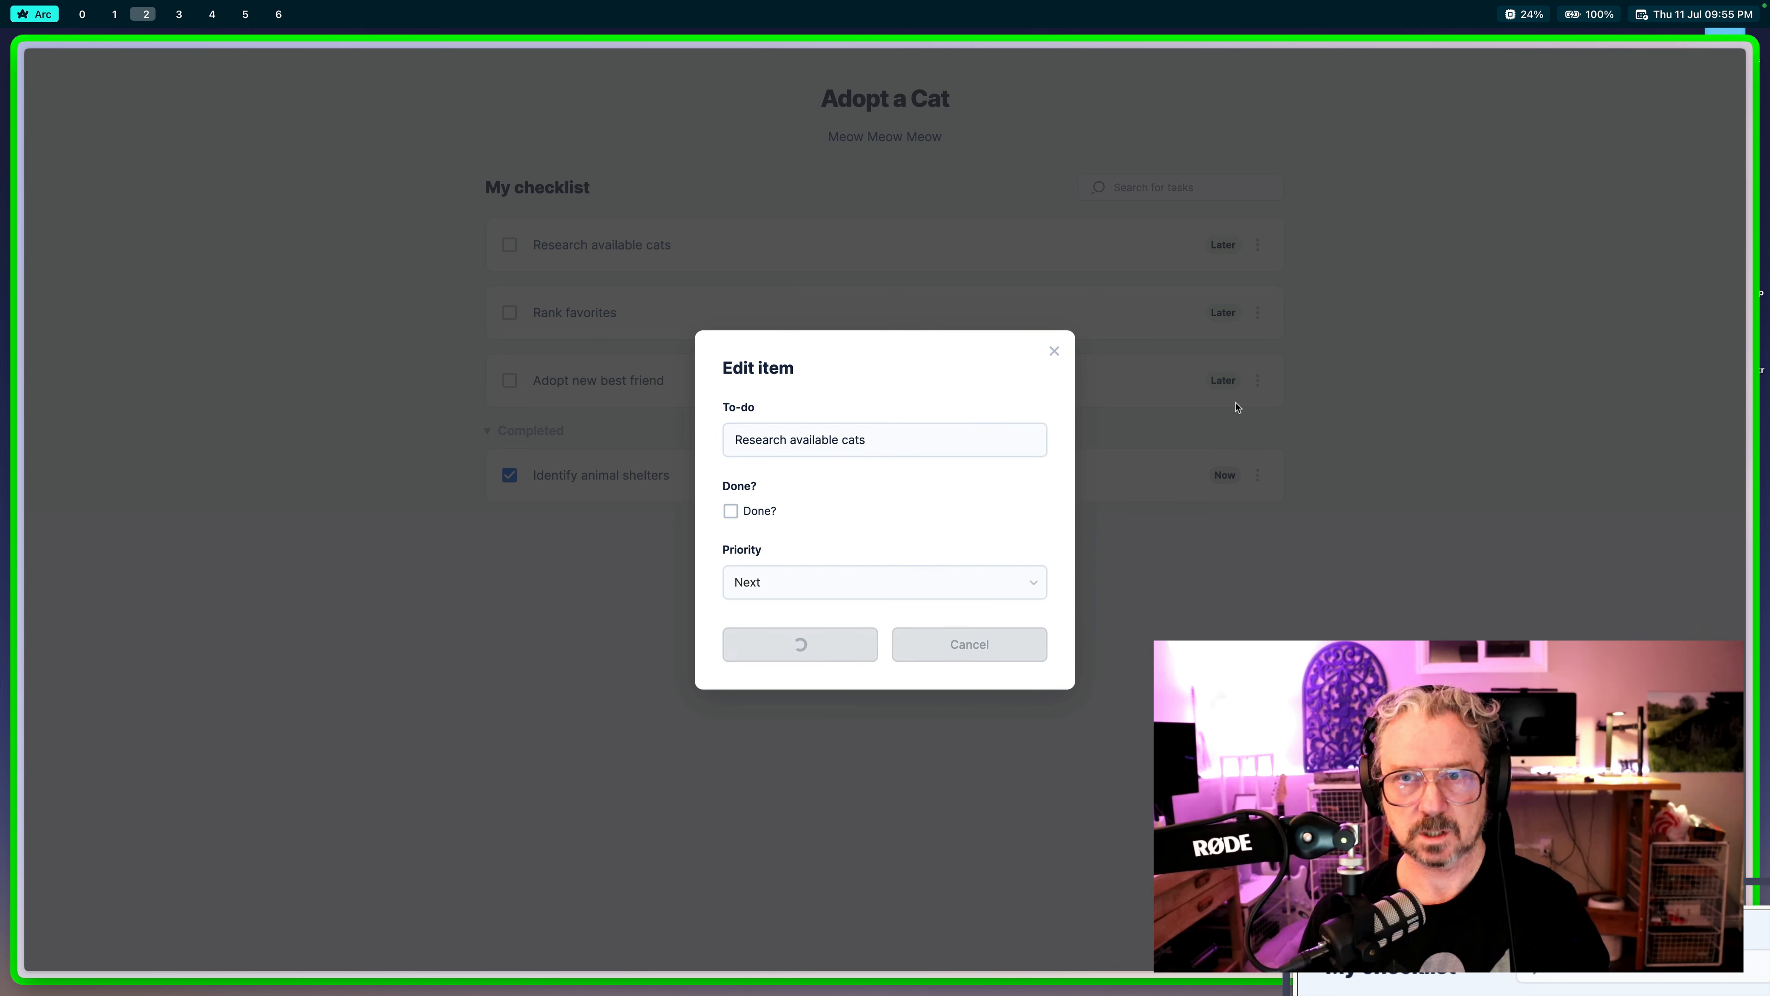